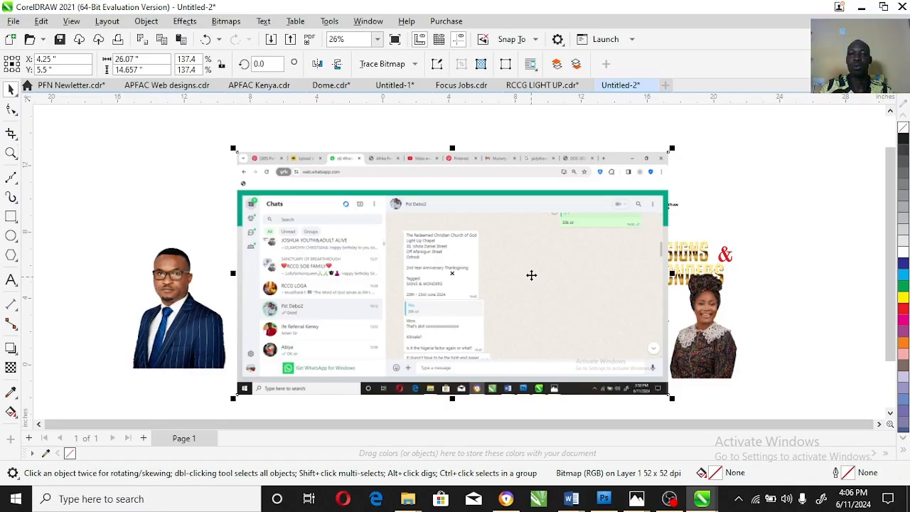
# Step: Delete the chat screenshot covering the page
pyautogui.press('Delete')
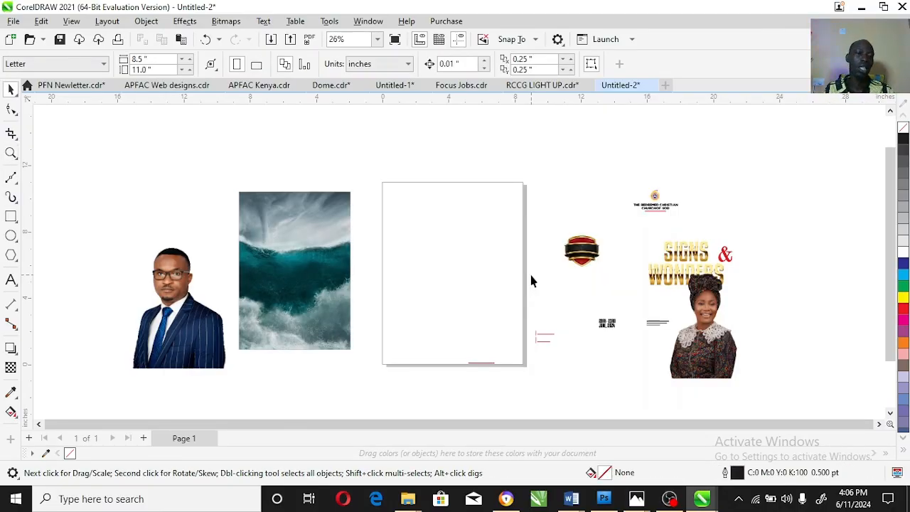
pyautogui.click(11, 153)
pyautogui.moveTo(374, 179); pyautogui.dragTo(540, 376)
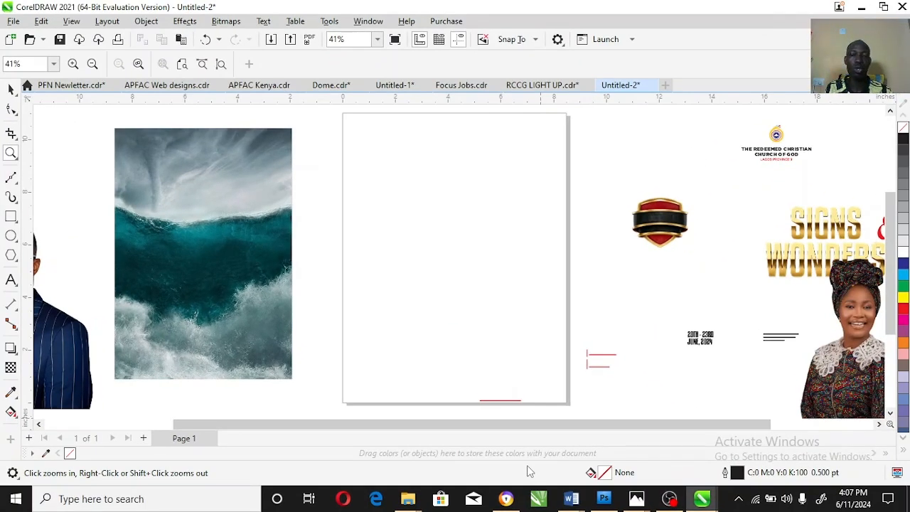
# Step: Copy the full ocean-wave image from its Pinterest page in the browser and paste it onto the CorelDRAW page
pyautogui.click(506, 498)
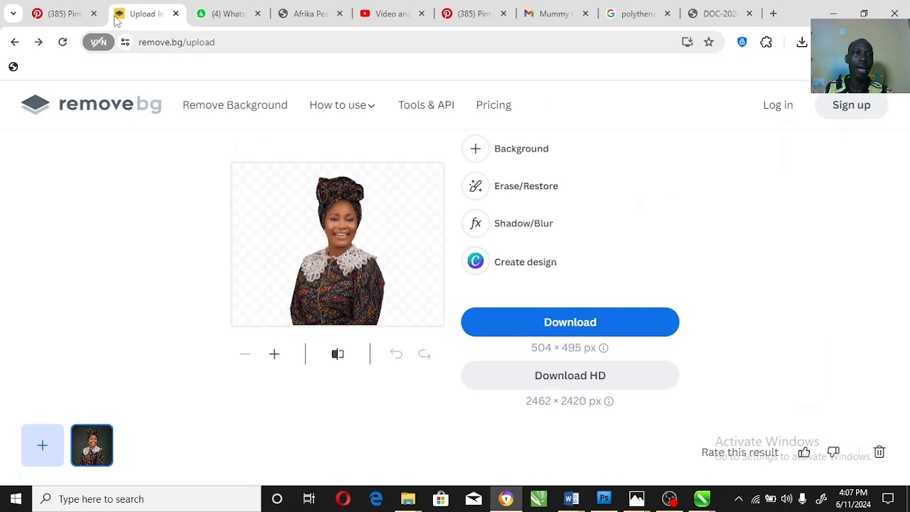
pyautogui.click(81, 20)
pyautogui.scroll(-1, 327, 270)
pyautogui.scroll(1, 330, 263)
pyautogui.rightClick(330, 263)
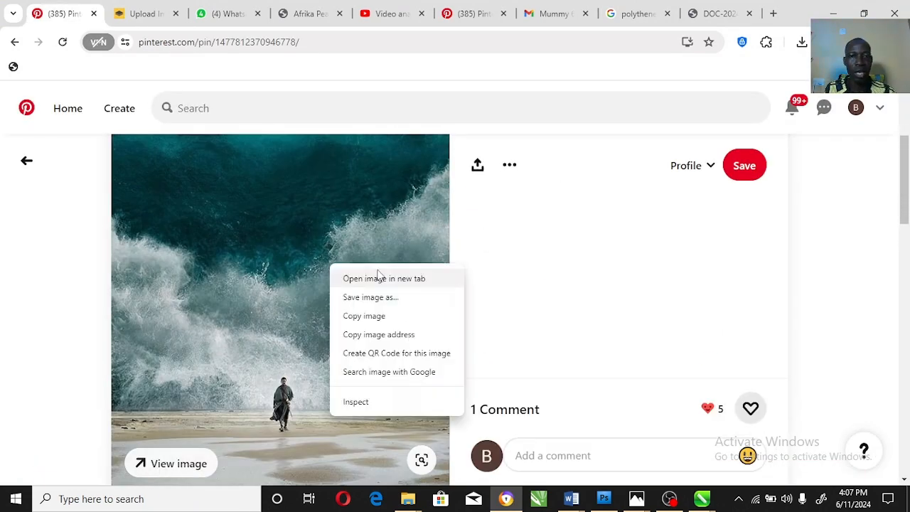
pyautogui.click(390, 317)
pyautogui.hotkey('alt', 'Tab')
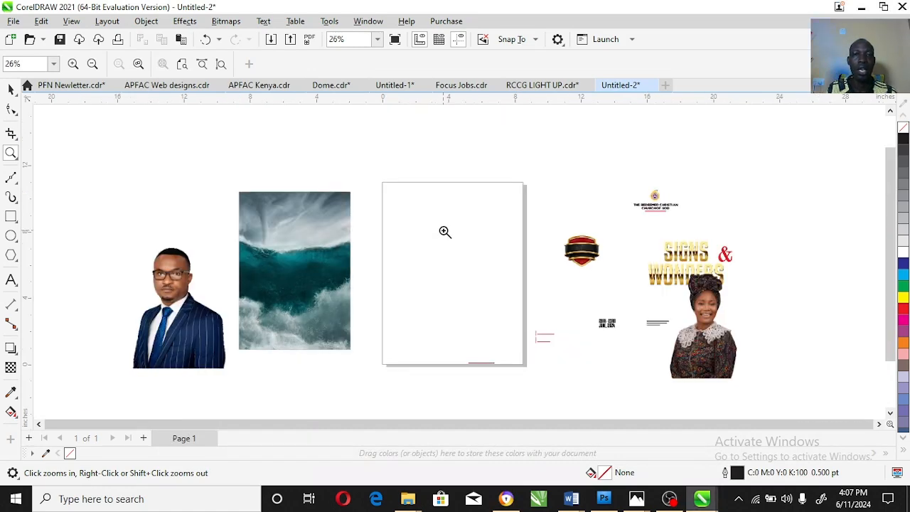
pyautogui.click(11, 89)
pyautogui.rightClick(516, 306)
pyautogui.click(497, 357)
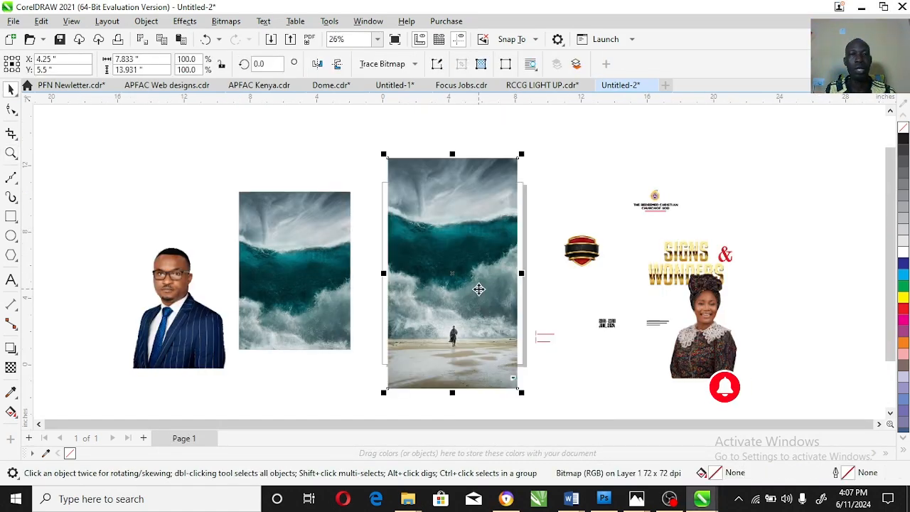
# Step: Inspect the walking man on the beach in the pasted ocean image, and delete the image
pyautogui.press('z')
pyautogui.moveTo(378, 305); pyautogui.dragTo(552, 384)
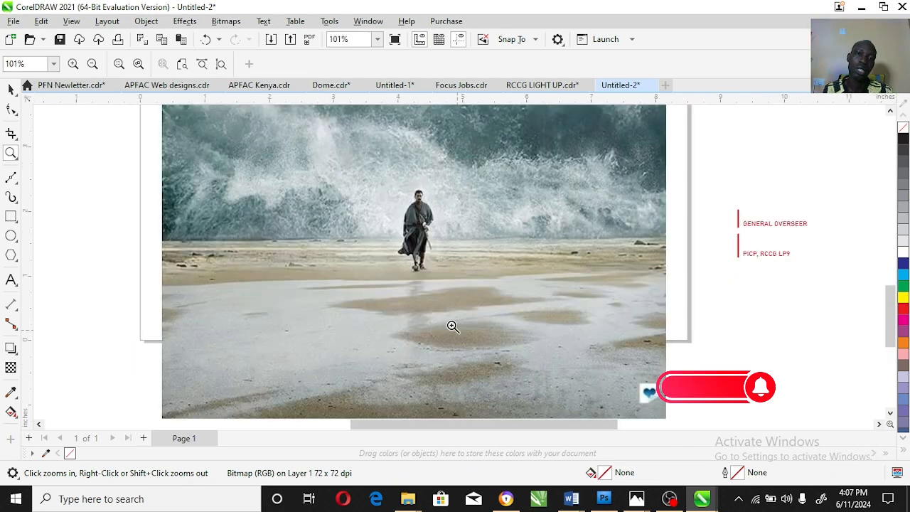
pyautogui.click(486, 274)
pyautogui.rightClick(525, 302)
pyautogui.rightClick(530, 303)
pyautogui.moveTo(241, 247); pyautogui.dragTo(368, 356)
pyautogui.rightClick(414, 346)
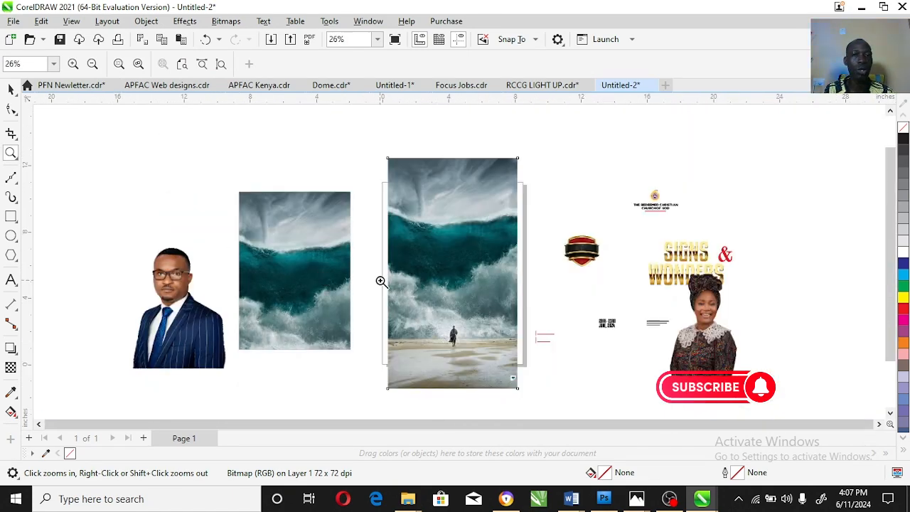
pyautogui.press('space')
pyautogui.click(462, 287)
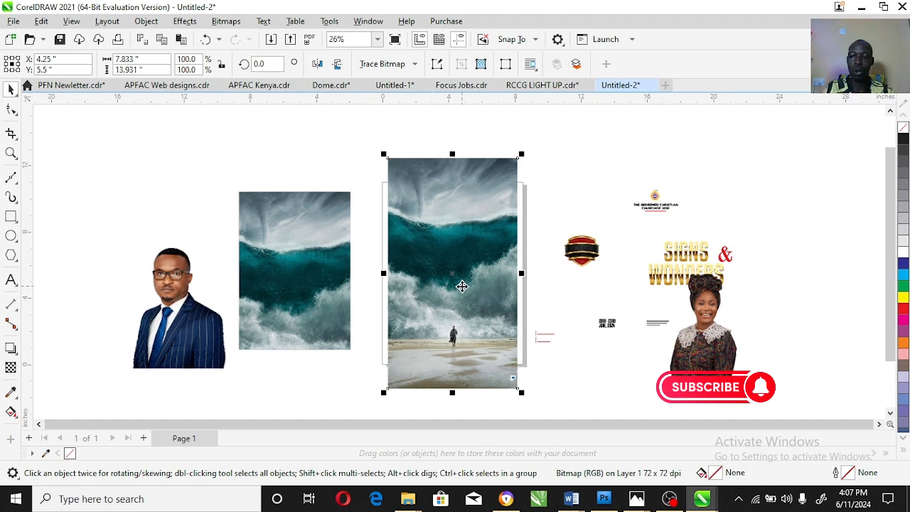
pyautogui.press('Delete')
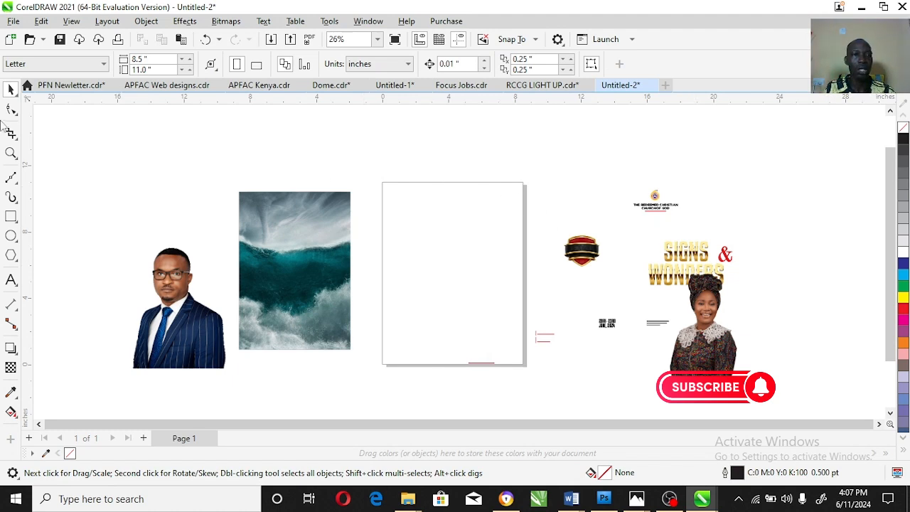
# Step: Examine the cropped sea background beside the page up close
pyautogui.click(11, 153)
pyautogui.moveTo(214, 212); pyautogui.dragTo(413, 343)
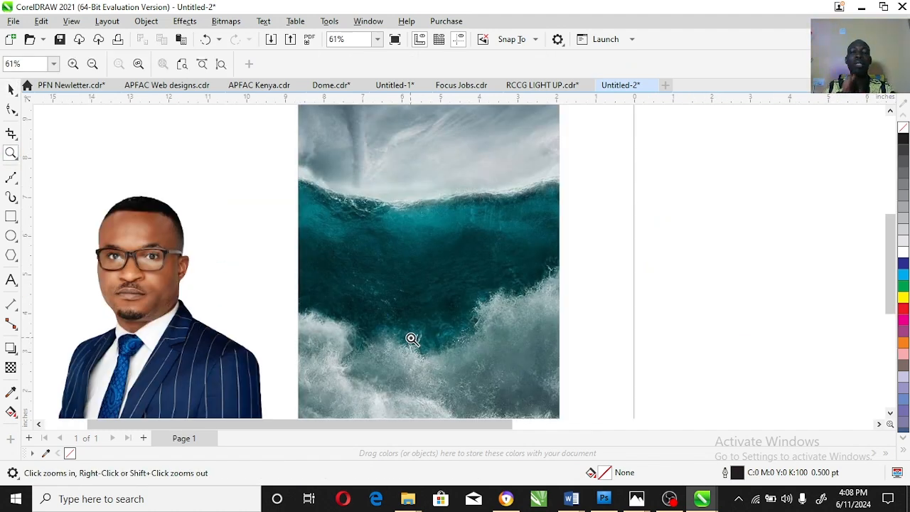
pyautogui.rightClick(451, 306)
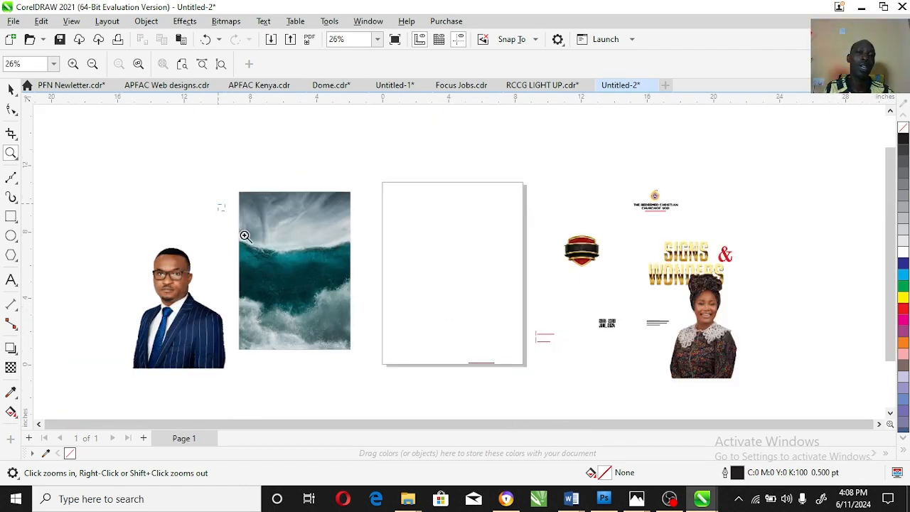
pyautogui.moveTo(219, 207); pyautogui.dragTo(372, 334)
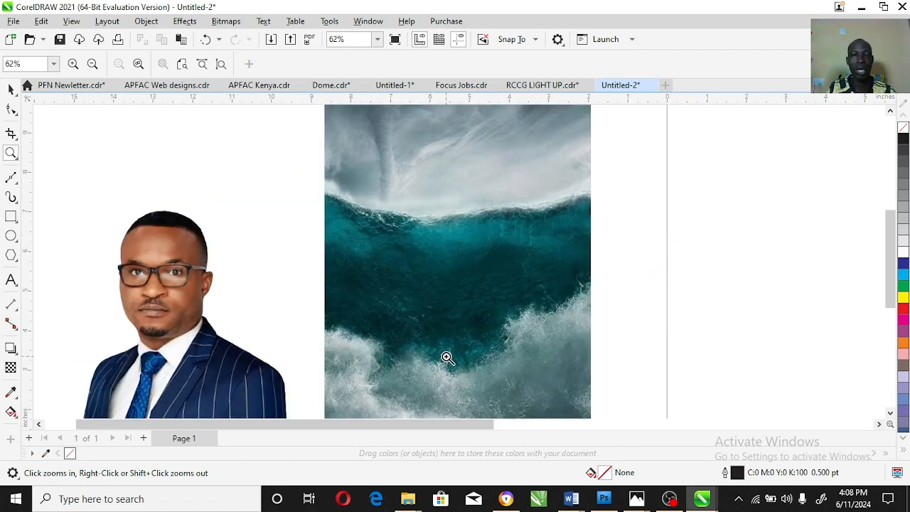
pyautogui.rightClick(446, 358)
# Step: Paste the full ocean image onto the page again for comparison, and delete it
pyautogui.hotkey('ctrl', 'v')
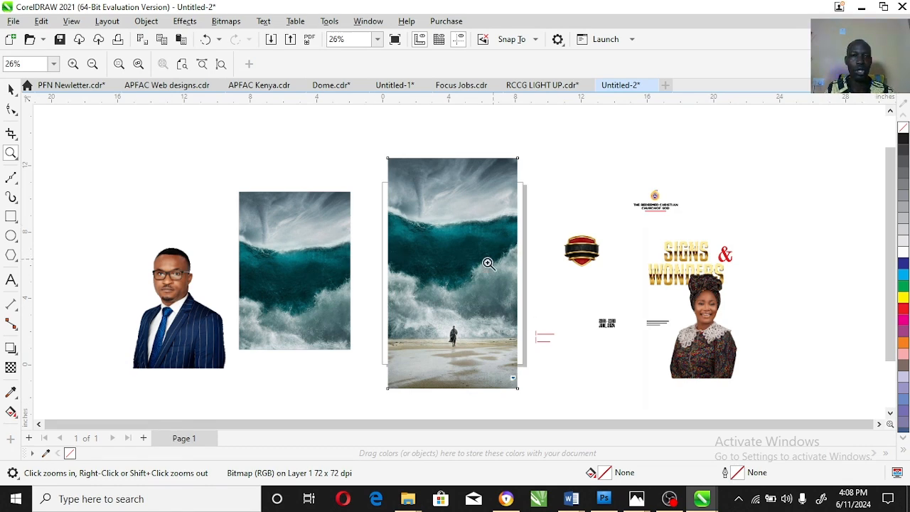
pyautogui.press('space')
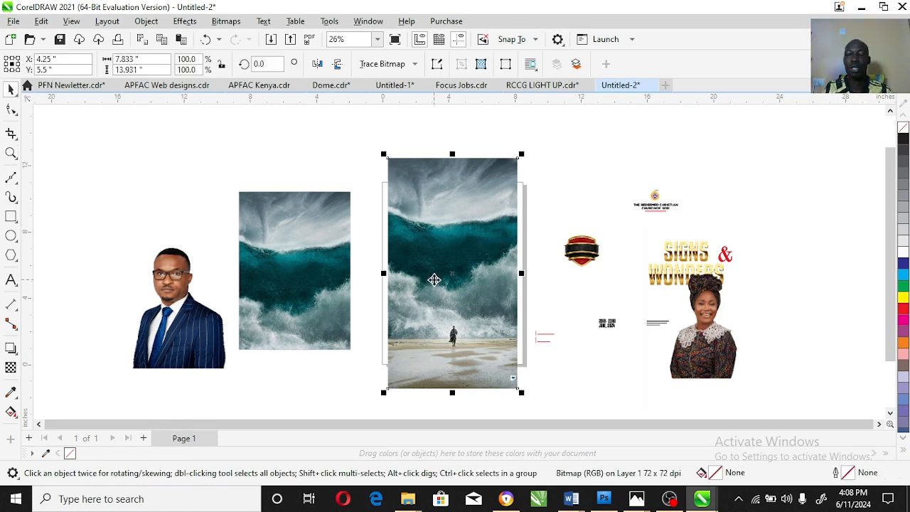
pyautogui.press('Delete')
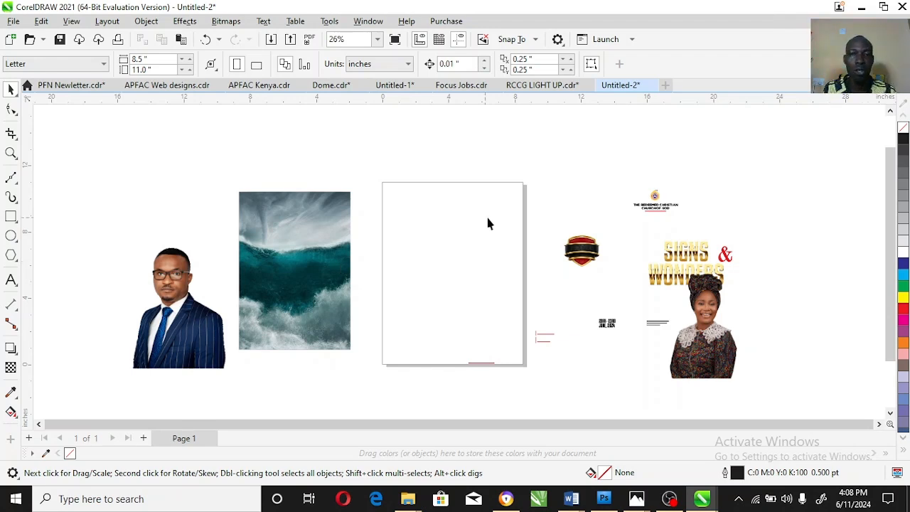
# Step: Center the cropped sea background on the page and reposition the man's and woman's cut-outs on either side outside the page
pyautogui.click(301, 291)
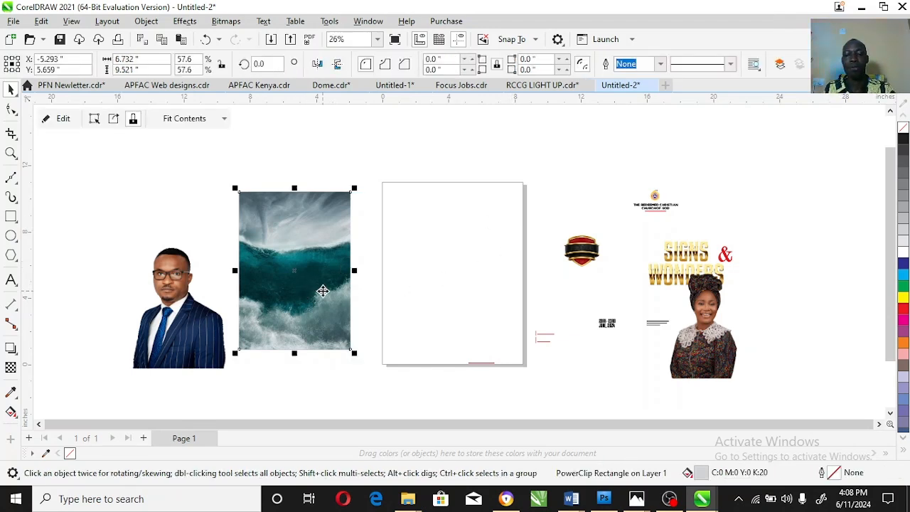
pyautogui.press('p')
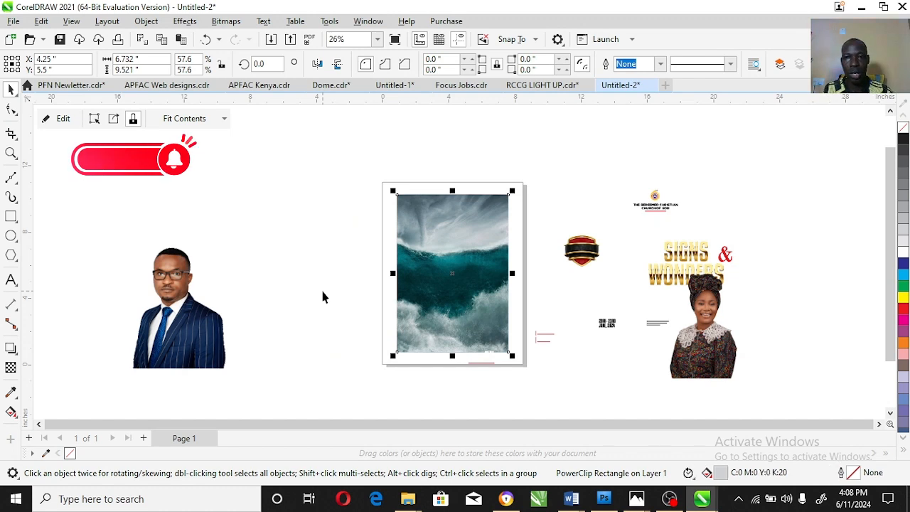
pyautogui.moveTo(193, 329); pyautogui.dragTo(333, 349)
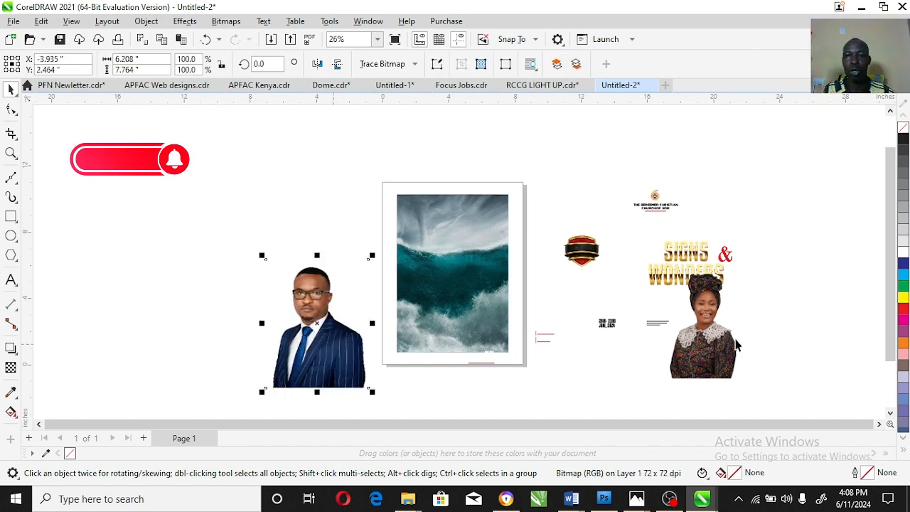
pyautogui.moveTo(694, 356); pyautogui.dragTo(772, 359)
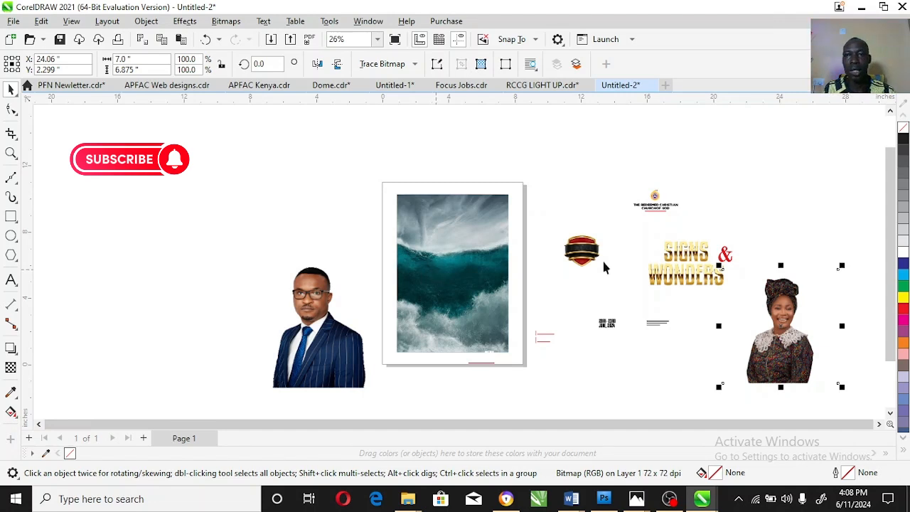
# Step: Move the church logo and name onto the sky area of the background and center them horizontally on it
pyautogui.click(655, 200)
pyautogui.moveTo(655, 198); pyautogui.dragTo(467, 220)
pyautogui.click(524, 219)
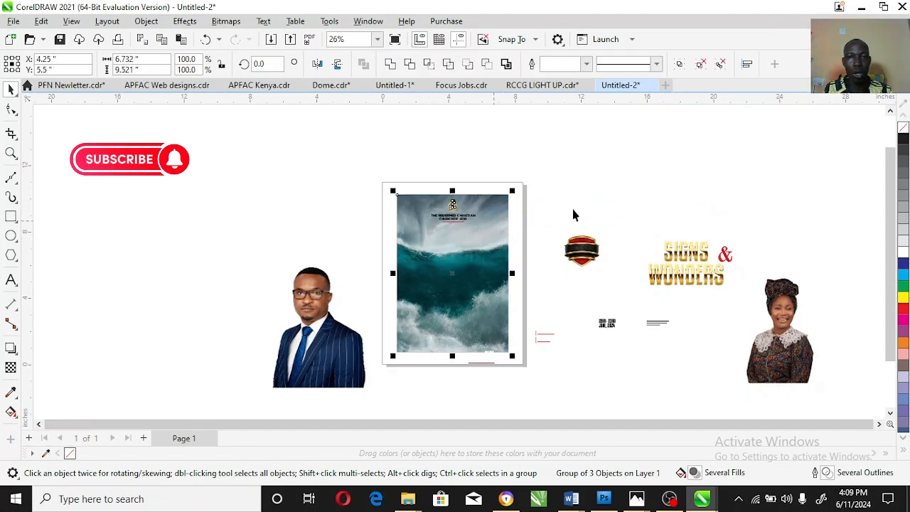
pyautogui.click(596, 197)
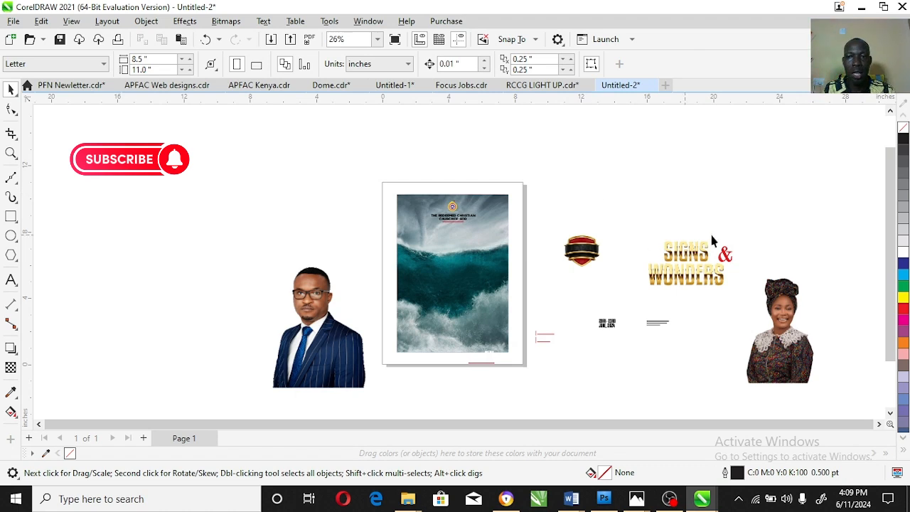
# Step: Move the gold SIGNS and WONDERS lettering onto the middle of the background and center it horizontally
pyautogui.click(685, 264)
pyautogui.keyDown('shift'); pyautogui.click(668, 277); pyautogui.keyUp('shift')
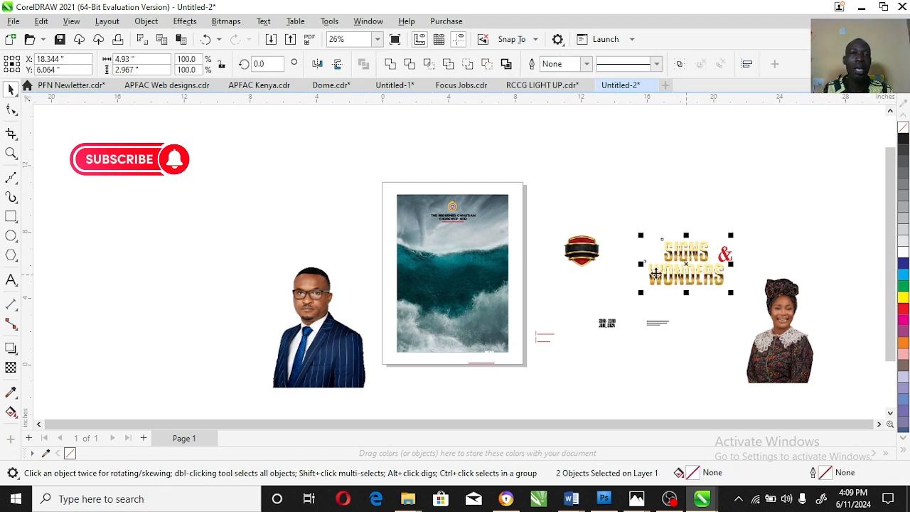
pyautogui.moveTo(698, 276); pyautogui.dragTo(464, 301)
pyautogui.keyDown('shift'); pyautogui.click(500, 239); pyautogui.keyUp('shift')
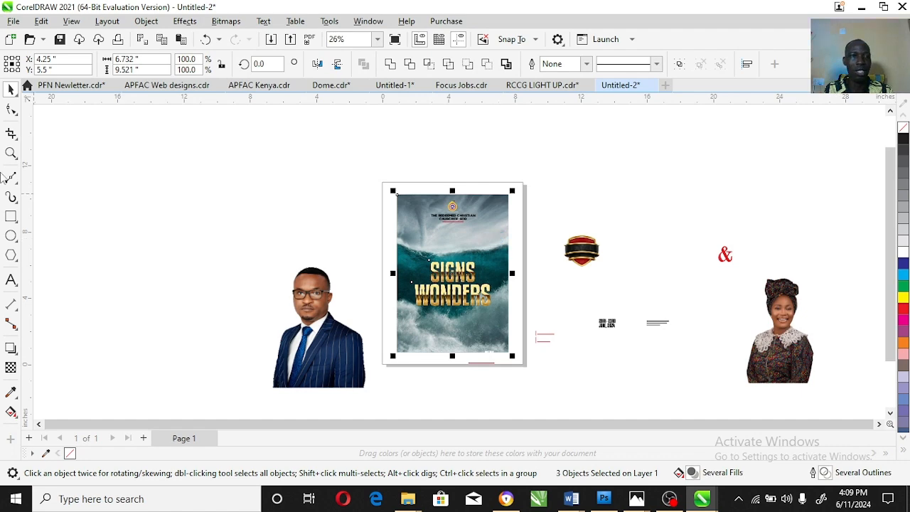
# Step: Move the red ampersand onto the background just after the word SIGNS
pyautogui.click(11, 153)
pyautogui.moveTo(375, 212); pyautogui.dragTo(756, 346)
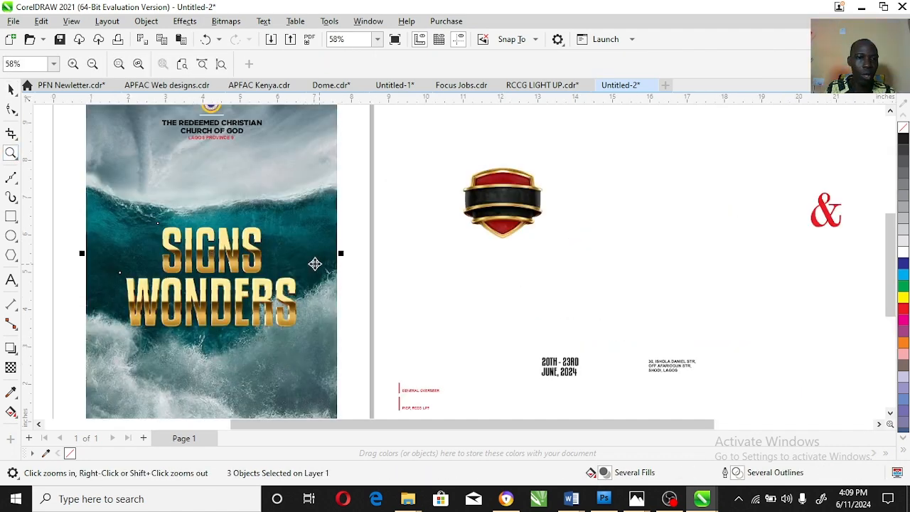
pyautogui.press('space')
pyautogui.moveTo(820, 232); pyautogui.dragTo(291, 269)
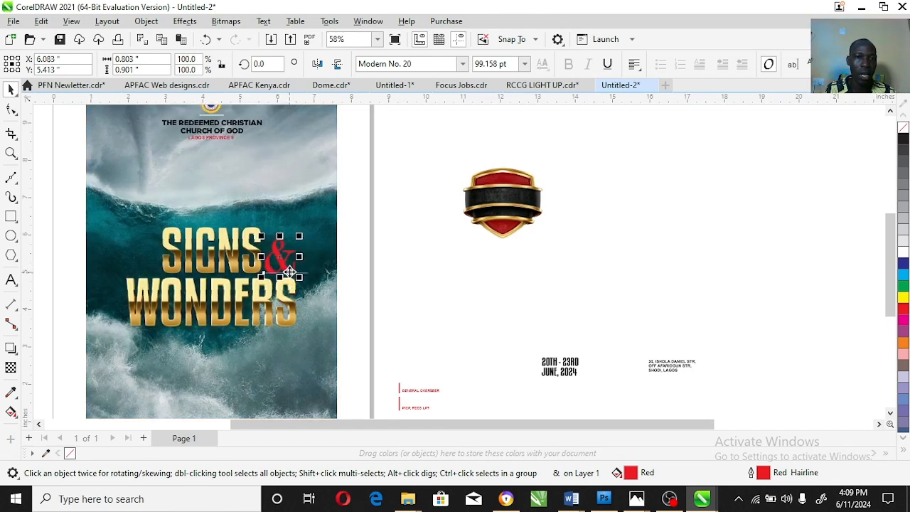
# Step: Try the ampersand at a smaller size with white fill and outline, and undo these changes
pyautogui.click(905, 252)
pyautogui.rightClick(904, 252)
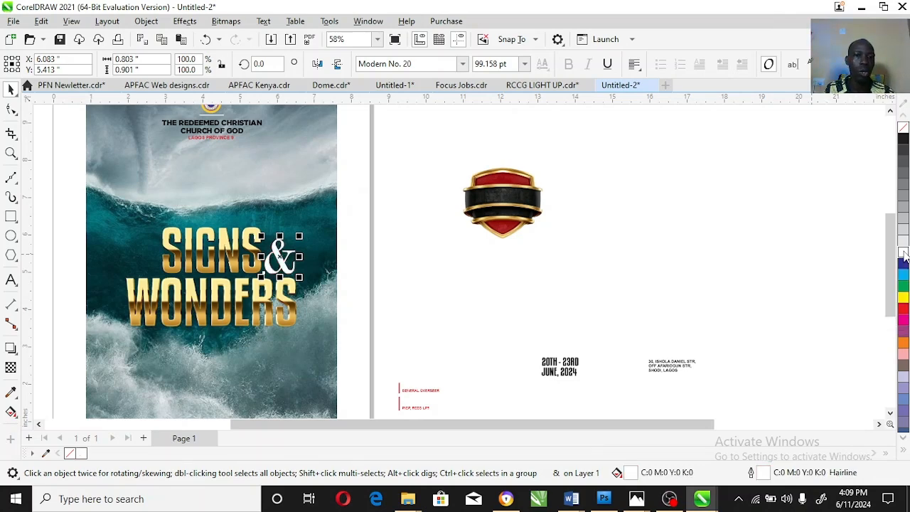
pyautogui.moveTo(299, 236); pyautogui.dragTo(275, 259)
pyautogui.hotkey('ctrl', 'z')
pyautogui.hotkey('ctrl', 'z')
pyautogui.hotkey('ctrl', 'z')
# Step: Center the ampersand between SIGNS and WONDERS, try a white fill and outline on it, and undo the recoloring
pyautogui.moveTo(285, 254); pyautogui.dragTo(212, 280)
pyautogui.click(904, 256)
pyautogui.rightClick(904, 256)
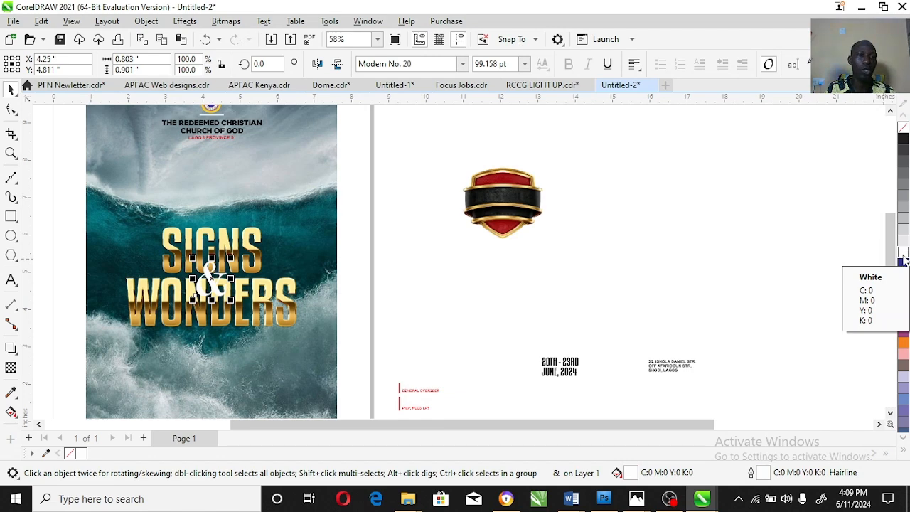
pyautogui.click(11, 153)
pyautogui.click(211, 271)
pyautogui.hotkey('ctrl', 'z')
pyautogui.hotkey('ctrl', 'z')
# Step: Add a Multiply drop shadow to the ampersand, falling toward its lower right, with opacity 61 and feathering 15
pyautogui.press('space')
pyautogui.press('space')
pyautogui.moveTo(372, 241); pyautogui.dragTo(396, 262)
pyautogui.click(11, 348)
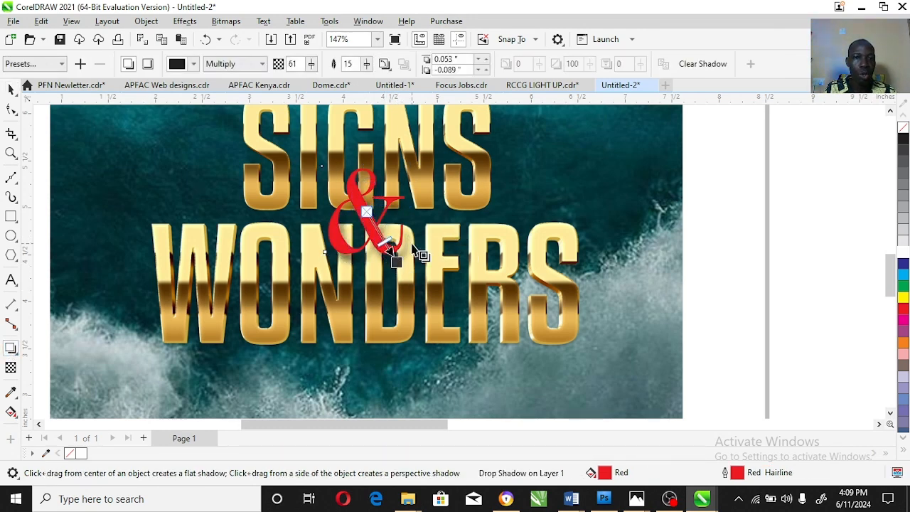
# Step: Add a Multiply drop shadow toward the lower right of the SIGNS and WONDERS lettering, with opacity 73 and feathering 15
pyautogui.press('space')
pyautogui.click(407, 240)
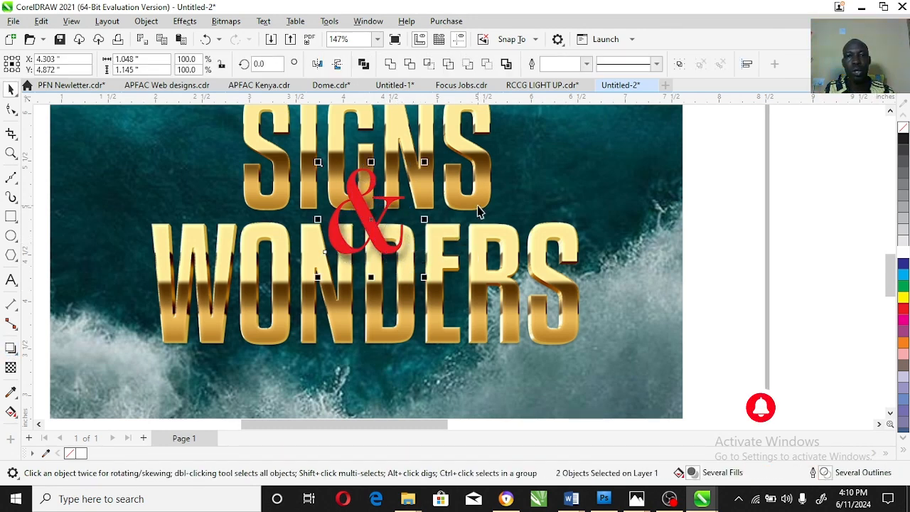
pyautogui.click(567, 281)
pyautogui.click(11, 348)
pyautogui.moveTo(366, 225); pyautogui.dragTo(534, 371)
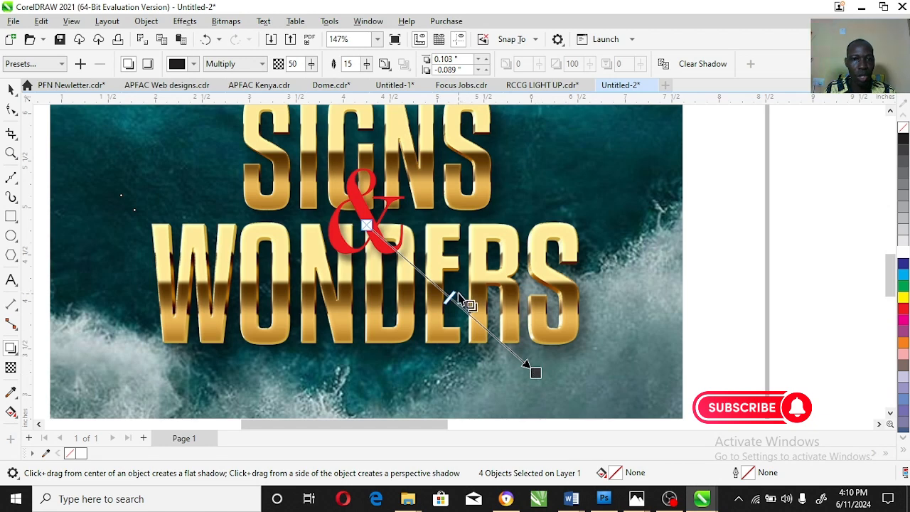
pyautogui.moveTo(461, 299); pyautogui.dragTo(499, 333)
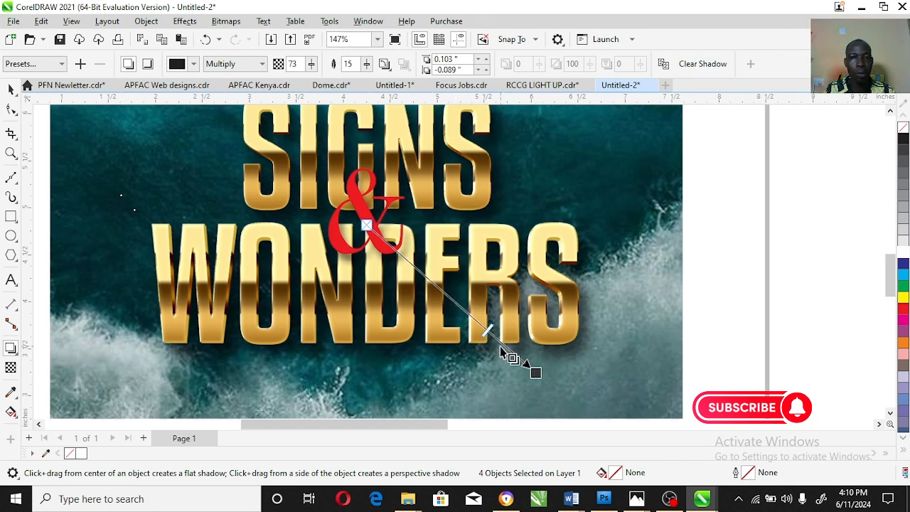
# Step: Cut the complete SIGNS & WONDERS title with its shadows and place it inside the sea background's PowerClip frame
pyautogui.click(10, 155)
pyautogui.rightClick(355, 254)
pyautogui.press('space')
pyautogui.moveTo(382, 178); pyautogui.dragTo(88, 356)
pyautogui.press('Delete')
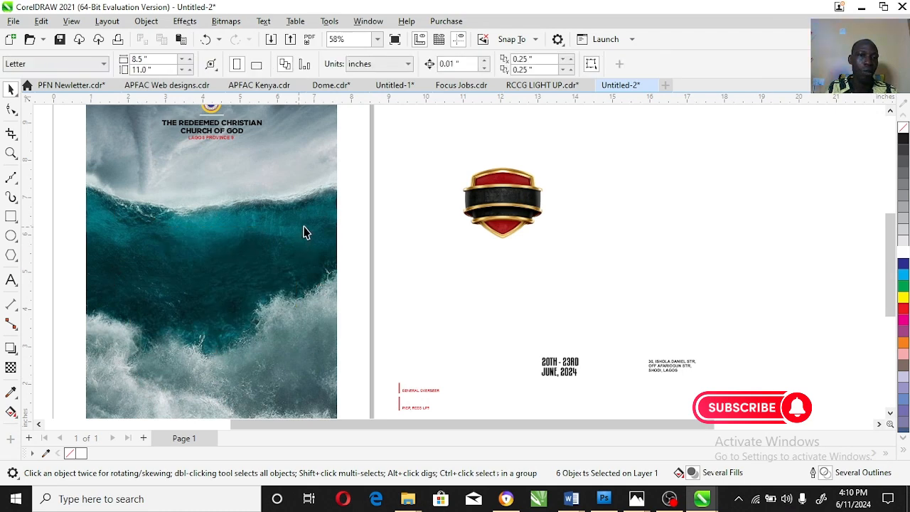
pyautogui.doubleClick(301, 235)
pyautogui.keyDown('ctrl'); pyautogui.click(443, 183); pyautogui.keyUp('ctrl')
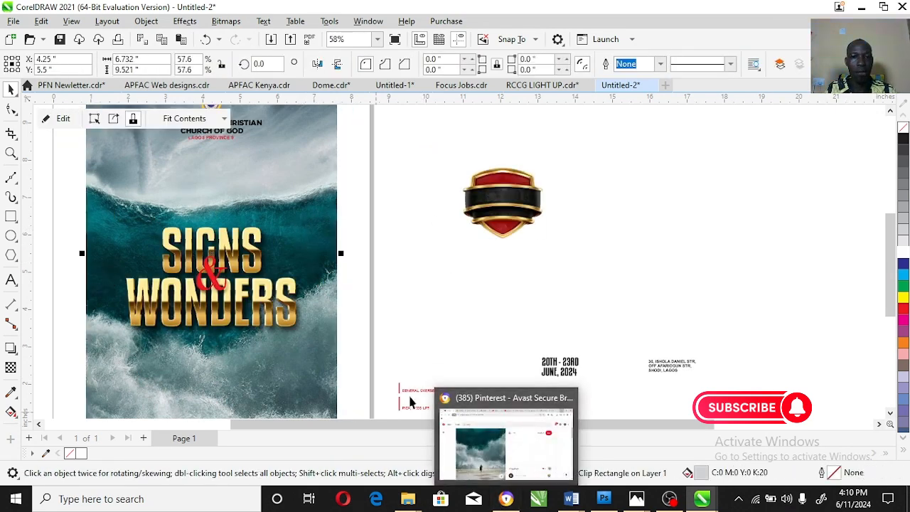
# Step: Switch to the WhatsApp Web chat, copy the line "2nd Year Anniversary Thanksgiving" from the event details message, and return to CorelDRAW
pyautogui.click(432, 423)
pyautogui.click(227, 14)
pyautogui.scroll(4, 441, 315)
pyautogui.scroll(10, 441, 315)
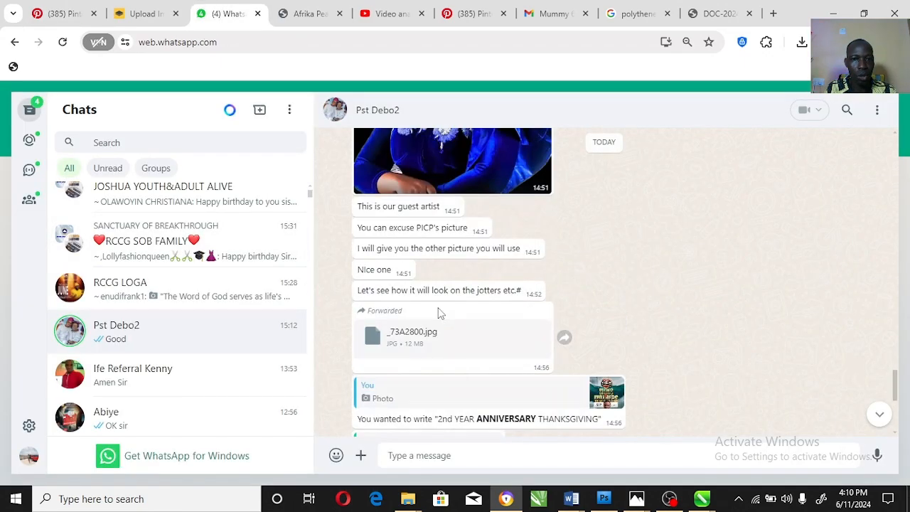
pyautogui.scroll(10, 441, 315)
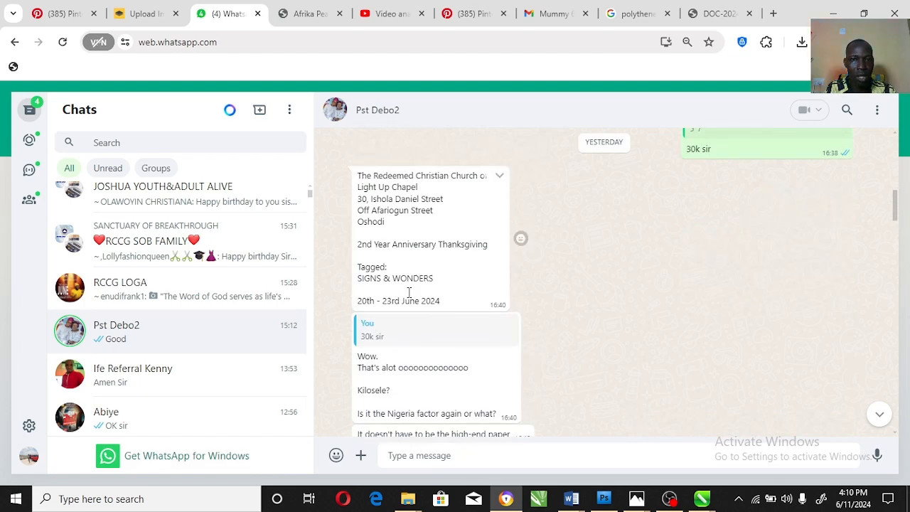
pyautogui.moveTo(357, 246); pyautogui.dragTo(489, 246)
pyautogui.hotkey('ctrl', 'c')
pyautogui.click(836, 11)
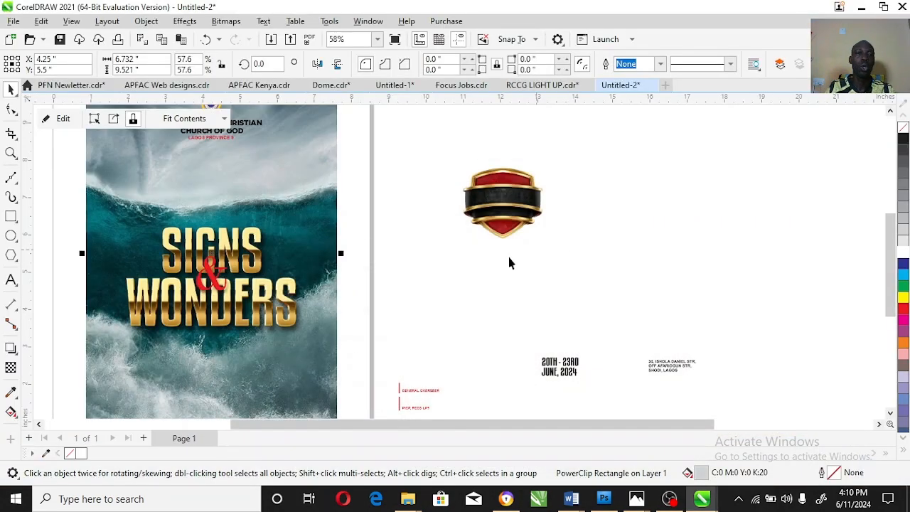
# Step: Move the gold, red and black shield badge onto the flyer above the SIGNS lettering and center it horizontally on the background
pyautogui.moveTo(515, 204); pyautogui.dragTo(203, 206)
pyautogui.keyDown('shift'); pyautogui.click(308, 197); pyautogui.keyUp('shift')
pyautogui.press('c')
pyautogui.click(452, 170)
pyautogui.click(377, 204)
pyautogui.click(451, 208)
pyautogui.press('z')
pyautogui.moveTo(65, 131); pyautogui.dragTo(356, 263)
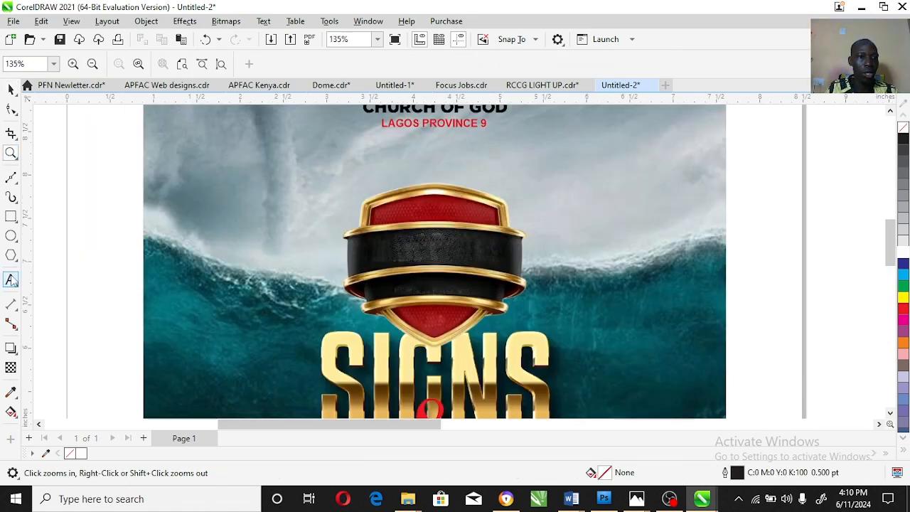
# Step: Paste "2nd Year Anniversary Thanksgiving" as text above the badge, break it into three lines, and center-align it
pyautogui.click(10, 280)
pyautogui.hotkey('ctrl', 'v')
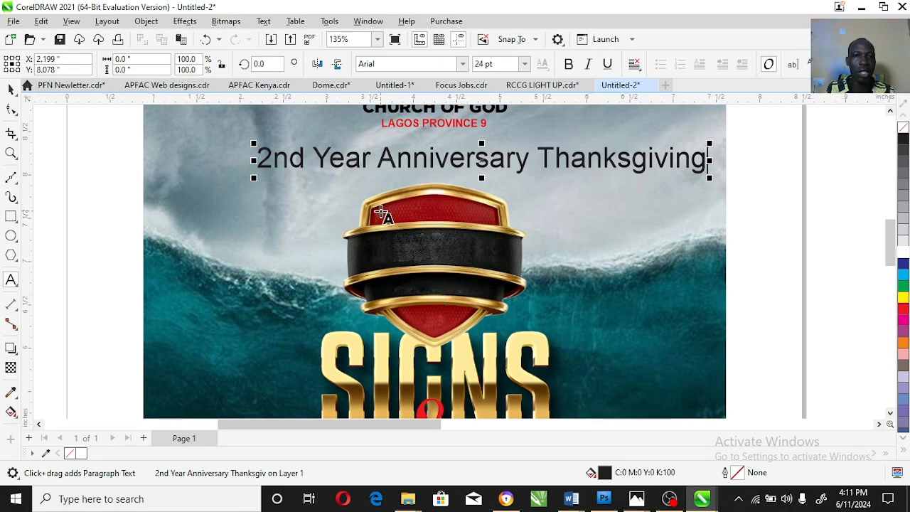
pyautogui.click(382, 155)
pyautogui.press('Return')
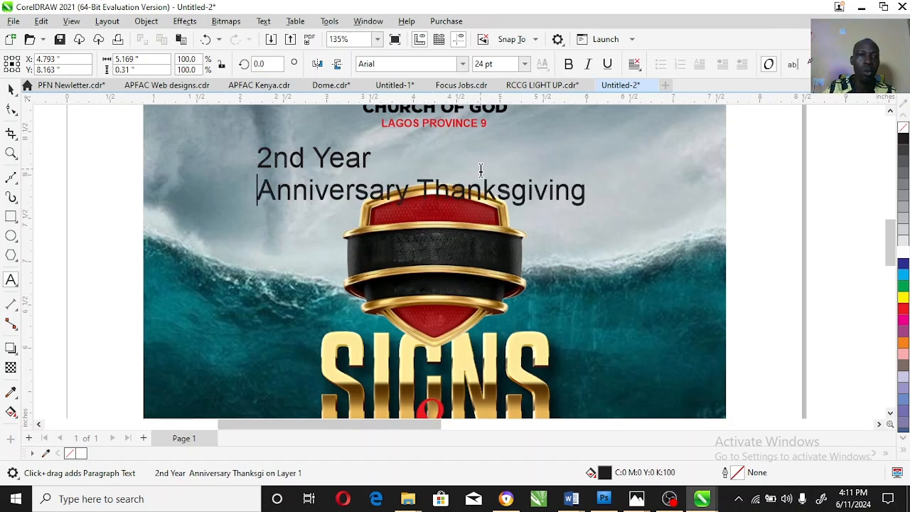
pyautogui.click(417, 186)
pyautogui.press('Return')
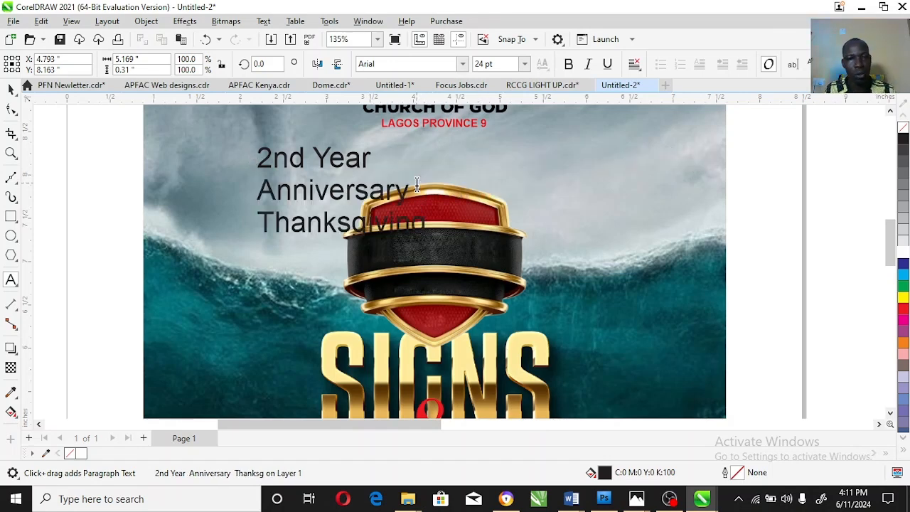
pyautogui.hotkey('ctrl', 'e')
pyautogui.hotkey('ctrl', 'space')
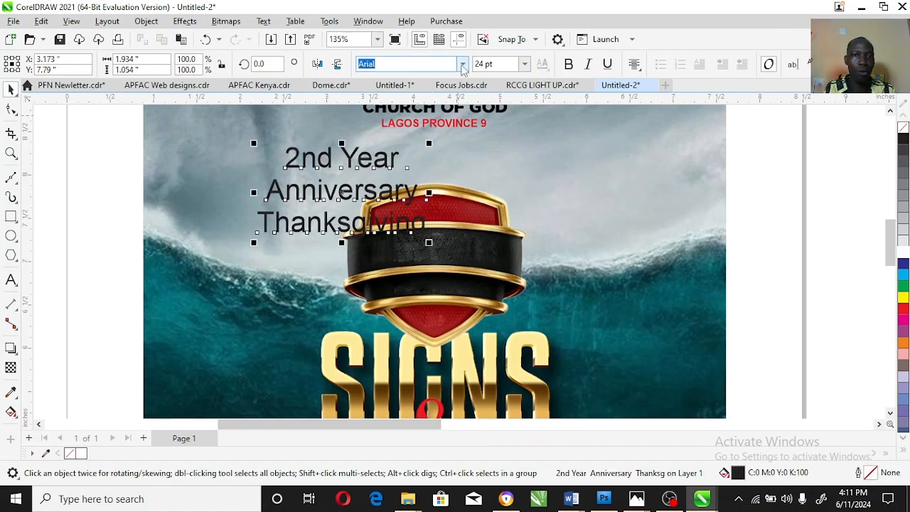
# Step: Set the three-line text in Kenyan Coffee Rg and change its case to UPPERCASE
pyautogui.click(462, 65)
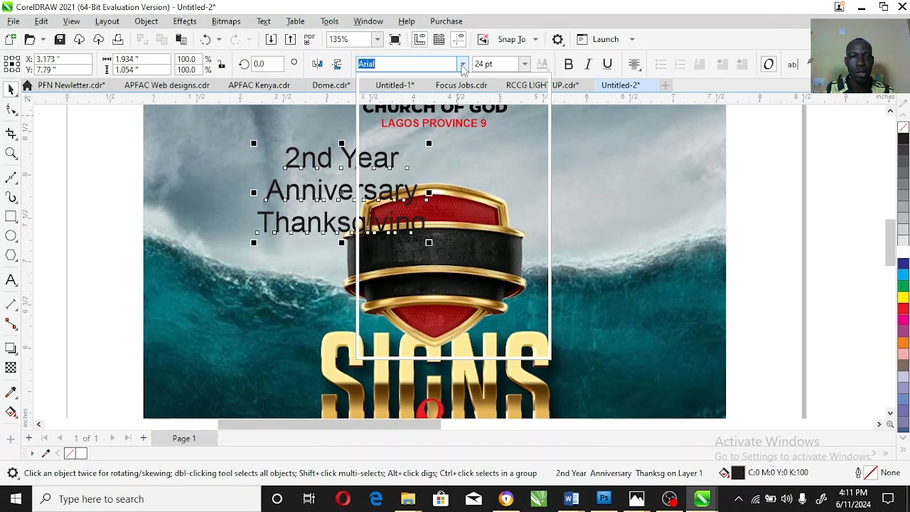
pyautogui.click(429, 121)
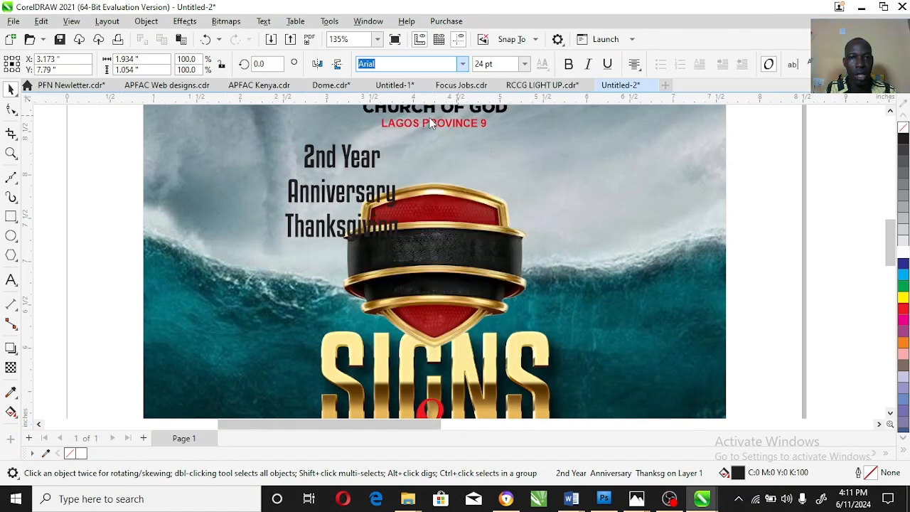
pyautogui.click(263, 22)
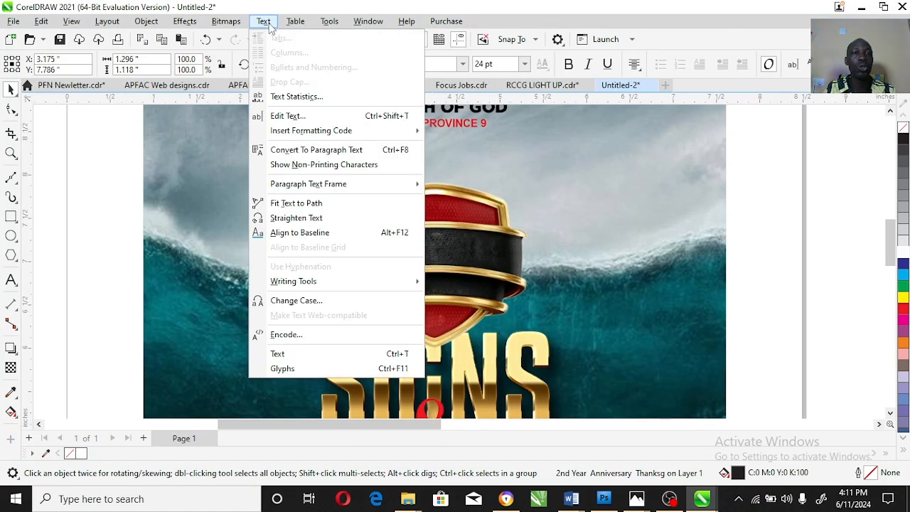
pyautogui.click(303, 300)
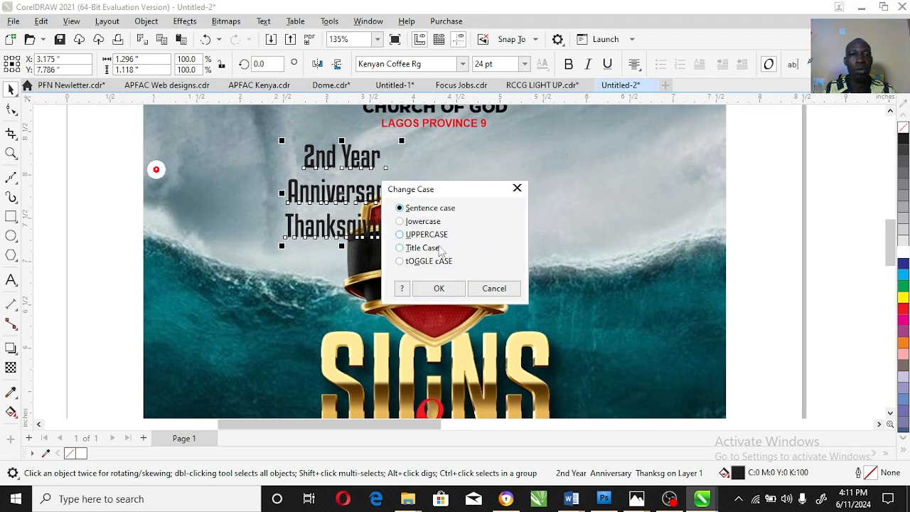
pyautogui.click(439, 288)
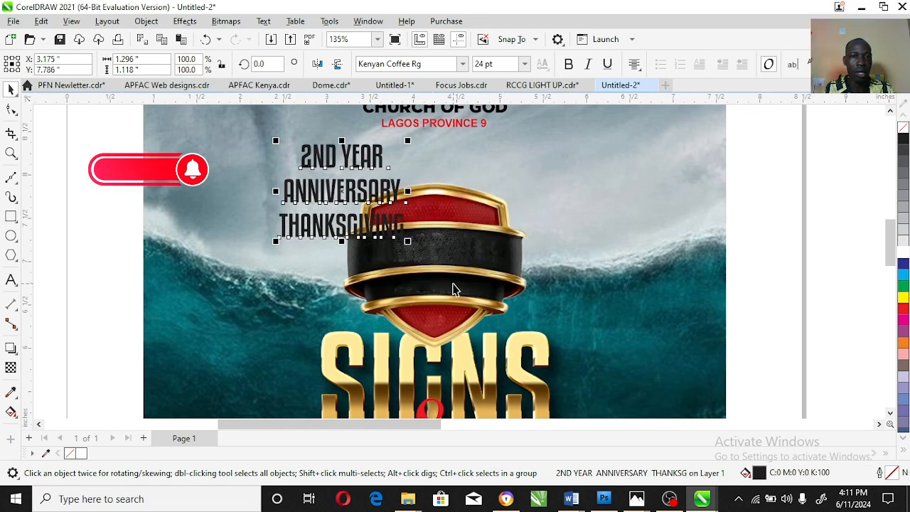
# Step: Break the text apart into separate lines and move ANNIVERSARY and THANKSGIVING off to the badge's left
pyautogui.hotkey('ctrl', 'k')
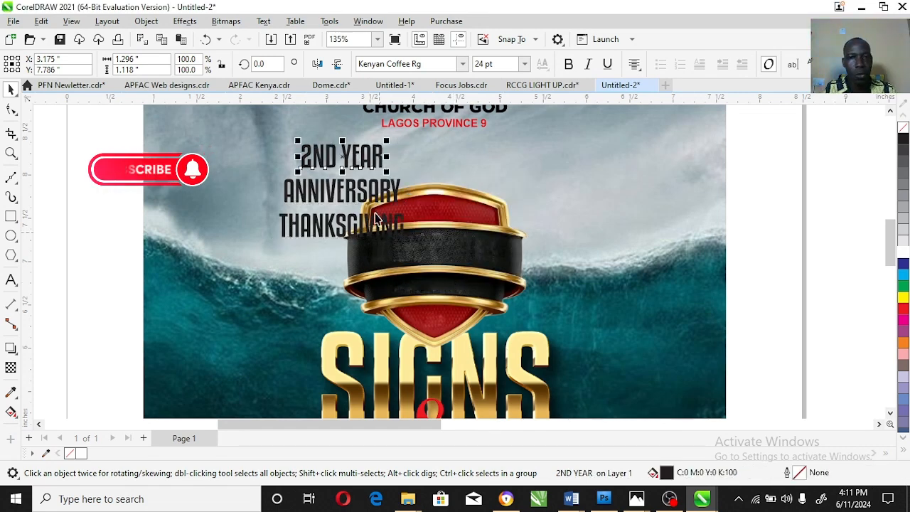
pyautogui.click(357, 195)
pyautogui.keyDown('shift'); pyautogui.click(346, 222); pyautogui.keyUp('shift')
pyautogui.moveTo(344, 222); pyautogui.dragTo(242, 285)
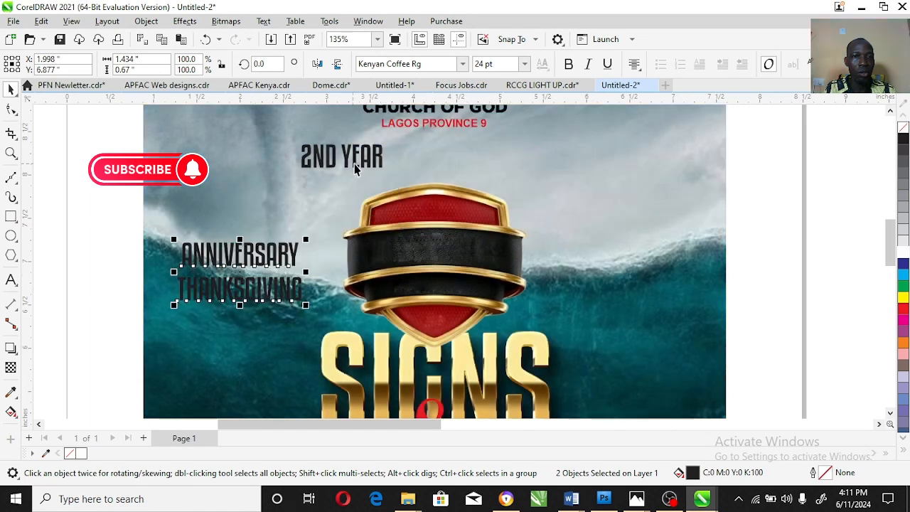
# Step: Place 2ND YEAR in the badge's upper red panel, scaled to about 0.71 inches wide with a white fill
pyautogui.click(385, 175)
pyautogui.click(383, 158)
pyautogui.moveTo(383, 157); pyautogui.dragTo(473, 191)
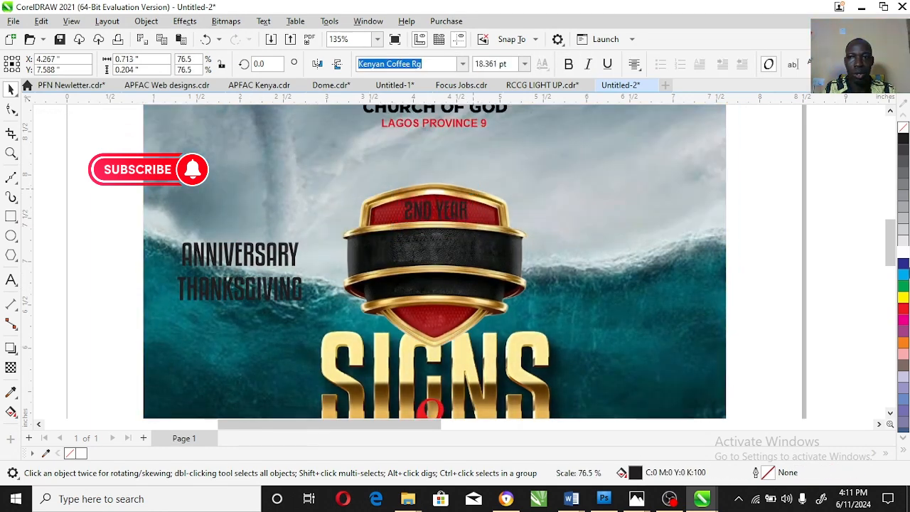
pyautogui.press('Escape')
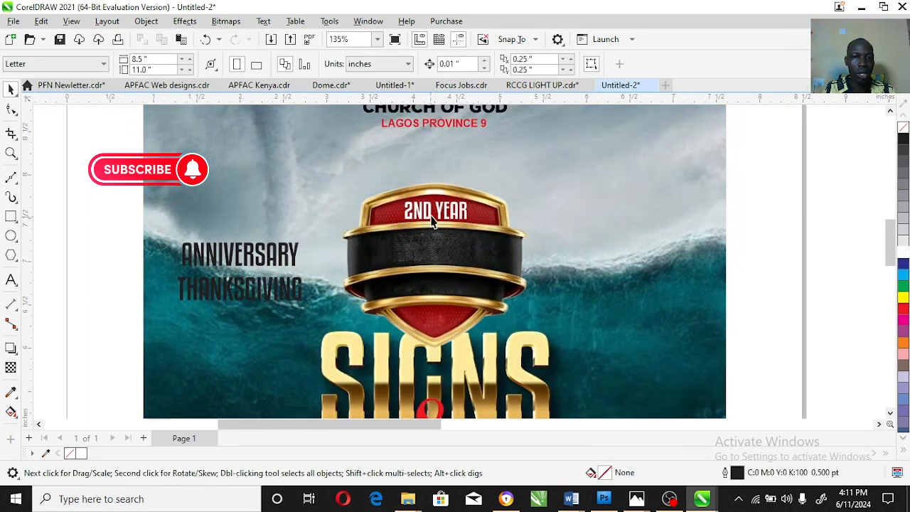
# Step: Place ANNIVERSARY on the wide black band, about 1.63 inches wide, and THANKSGIVING on the lower band, about 1.04 inches wide, both filled white
pyautogui.click(282, 256)
pyautogui.moveTo(282, 256); pyautogui.dragTo(510, 224)
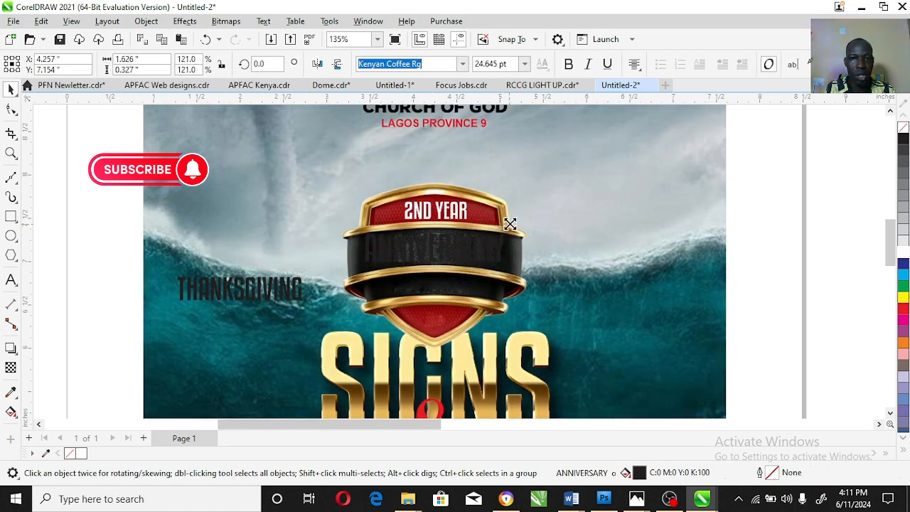
pyautogui.click(904, 255)
pyautogui.click(242, 290)
pyautogui.moveTo(301, 275); pyautogui.dragTo(477, 286)
pyautogui.click(904, 253)
pyautogui.click(867, 251)
# Step: Apply an envelope to ANNIVERSARY and delete the middle nodes on its top and bottom edges
pyautogui.click(10, 153)
pyautogui.moveTo(297, 171); pyautogui.dragTo(591, 349)
pyautogui.press('space')
pyautogui.click(520, 263)
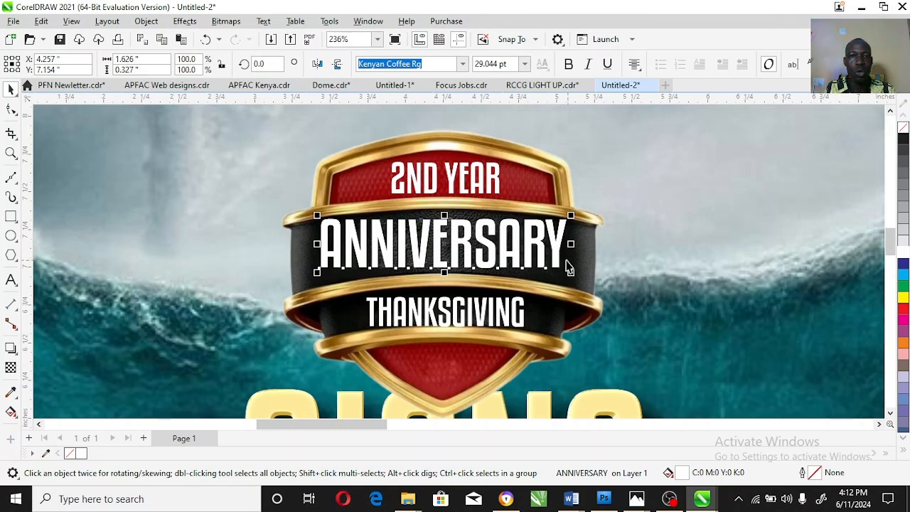
pyautogui.click(16, 354)
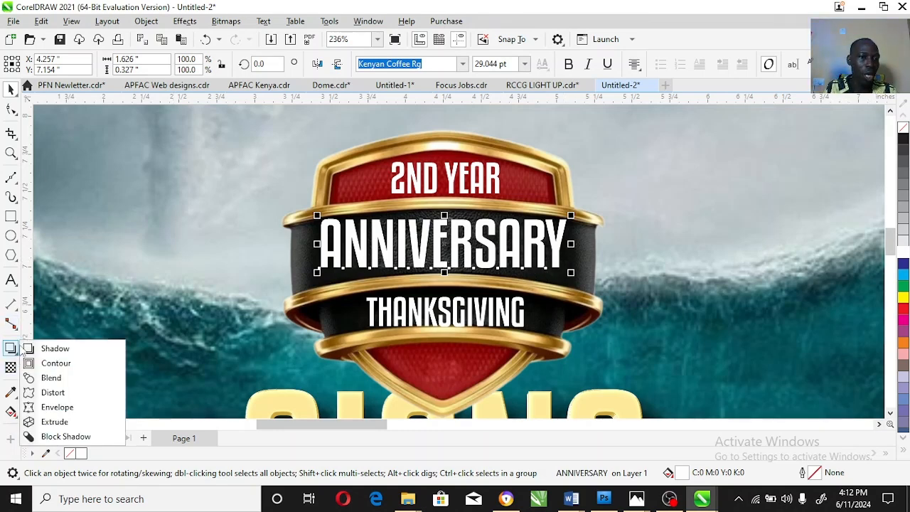
pyautogui.click(60, 408)
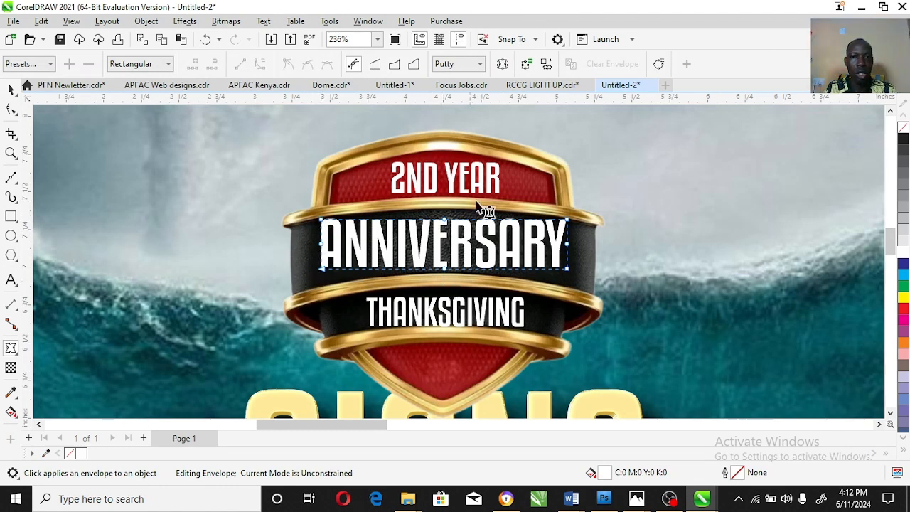
pyautogui.moveTo(429, 193); pyautogui.dragTo(468, 285)
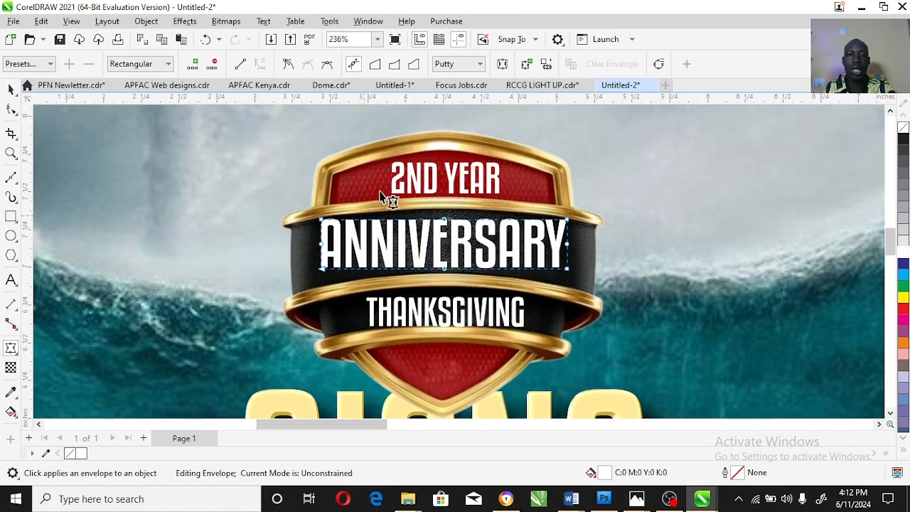
pyautogui.moveTo(412, 198); pyautogui.dragTo(461, 280)
pyautogui.press('Delete')
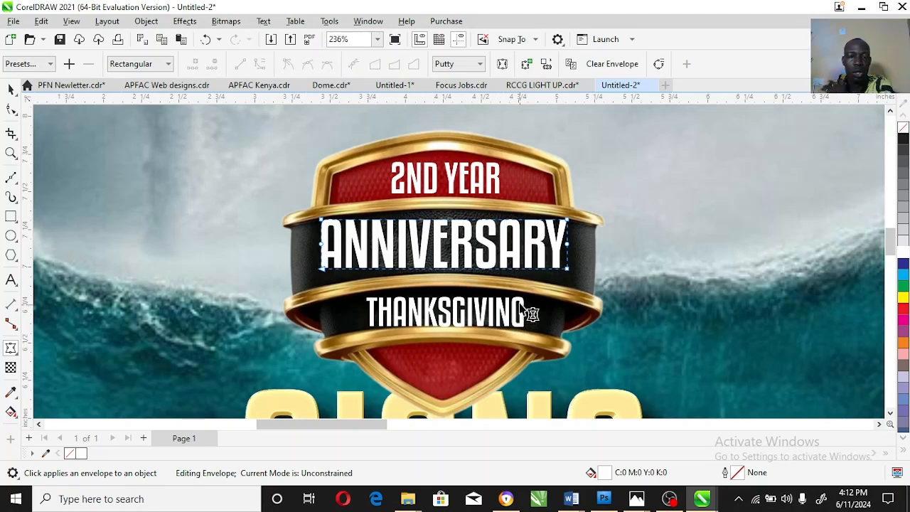
# Step: Bend the top and bottom envelope edges of ANNIVERSARY upward so the word follows the black band's arch
pyautogui.moveTo(450, 221)
pyautogui.mouseDown()
pyautogui.moveTo(438, 220)
pyautogui.moveTo(449, 213)
pyautogui.mouseUp()
pyautogui.moveTo(443, 270); pyautogui.dragTo(457, 242)
pyautogui.press('space')
pyautogui.press('space')
pyautogui.press('space')
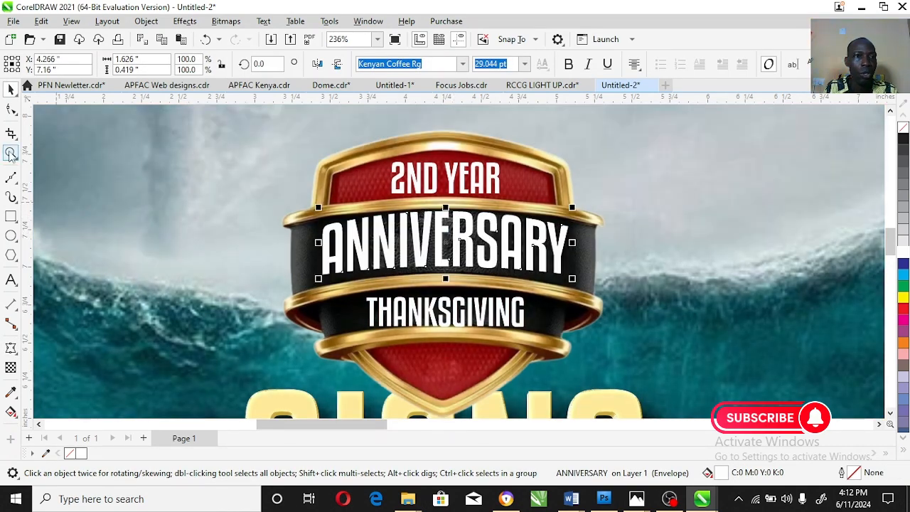
# Step: Raise the bottom envelope curve of ANNIVERSARY slightly more to match the curve of the gold trim
pyautogui.click(10, 153)
pyautogui.click(459, 243)
pyautogui.press('space')
pyautogui.moveTo(392, 168); pyautogui.dragTo(407, 187)
pyautogui.press('z')
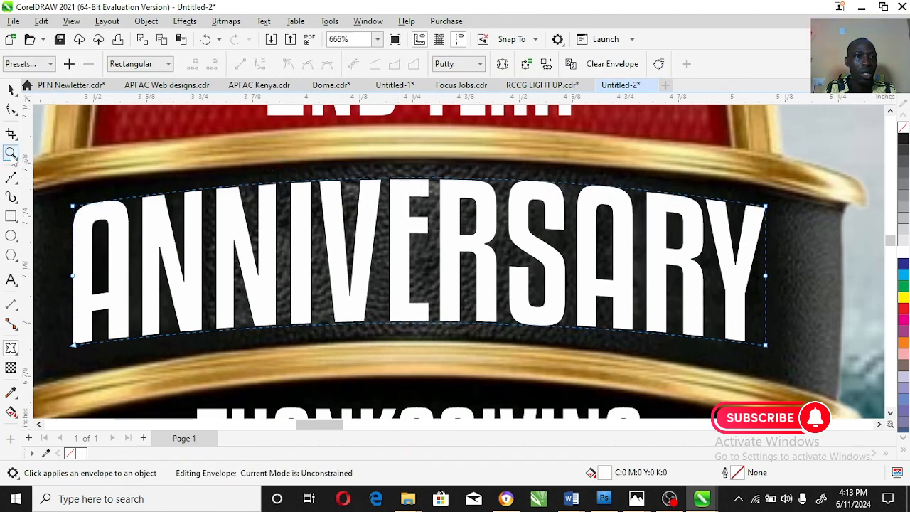
pyautogui.rightClick(406, 244)
pyautogui.click(399, 215)
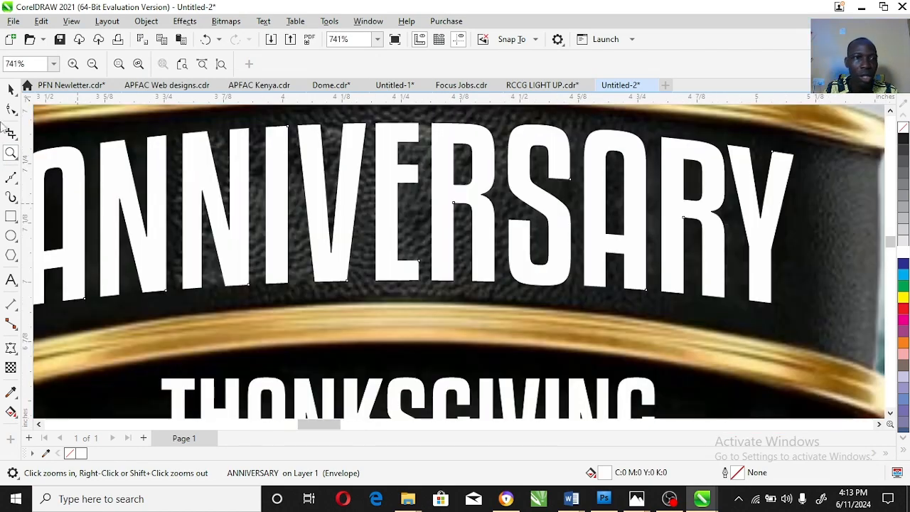
pyautogui.click(10, 110)
pyautogui.moveTo(360, 283); pyautogui.dragTo(360, 276)
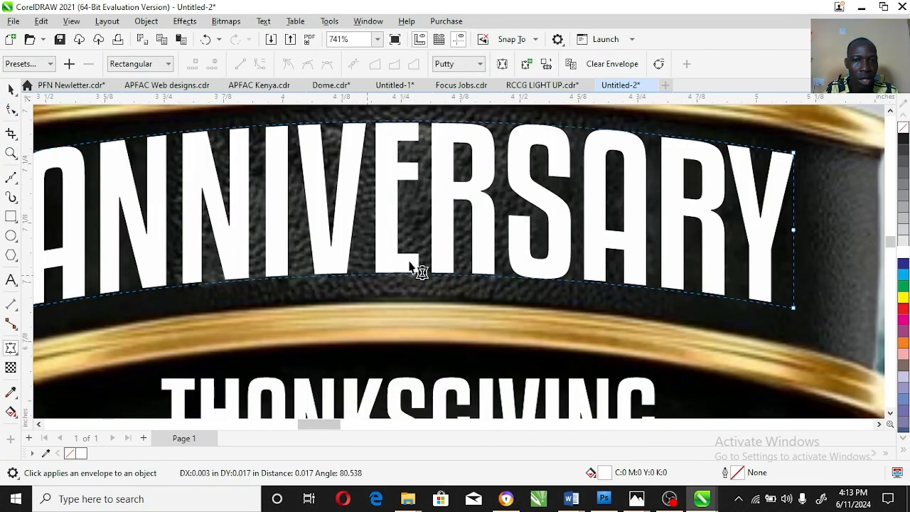
pyautogui.press('space')
# Step: Apply an envelope to 2ND YEAR and delete the middle nodes on its top and bottom edges
pyautogui.click(13, 153)
pyautogui.rightClick(518, 269)
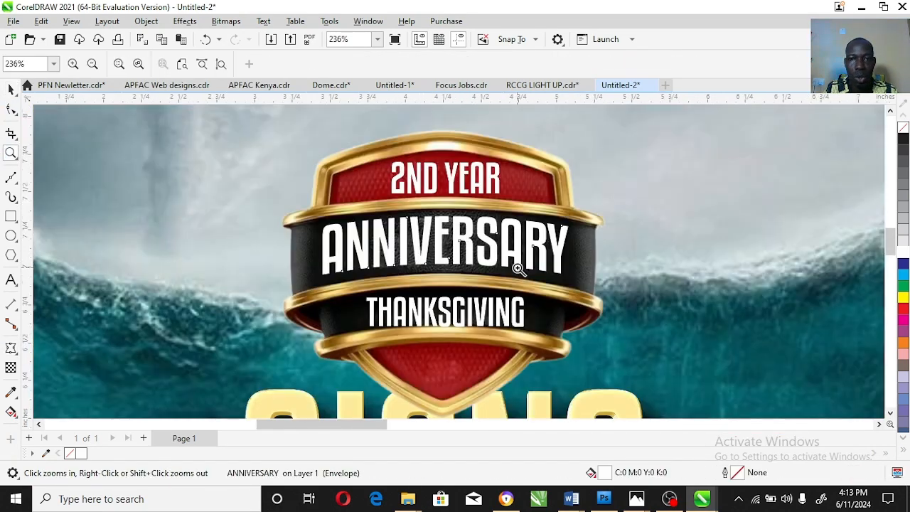
pyautogui.press('space')
pyautogui.click(459, 186)
pyautogui.press('z')
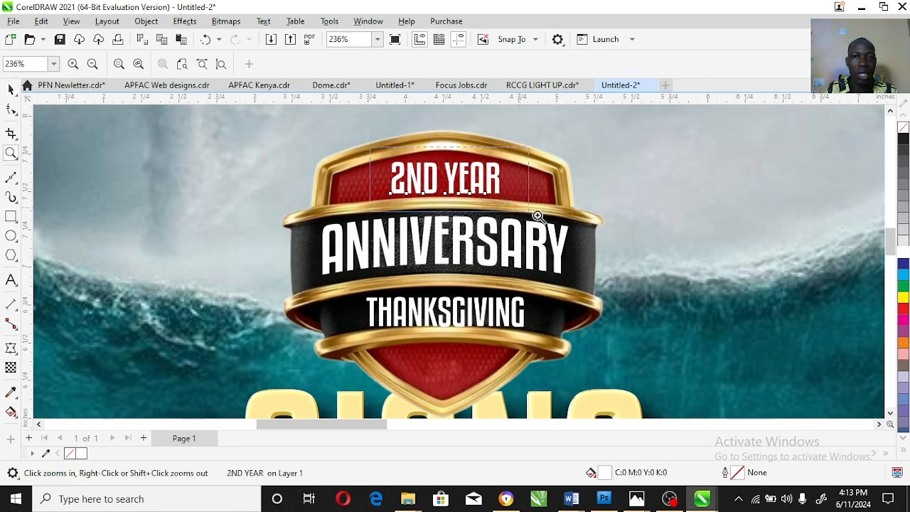
pyautogui.moveTo(526, 214); pyautogui.dragTo(381, 147)
pyautogui.click(10, 348)
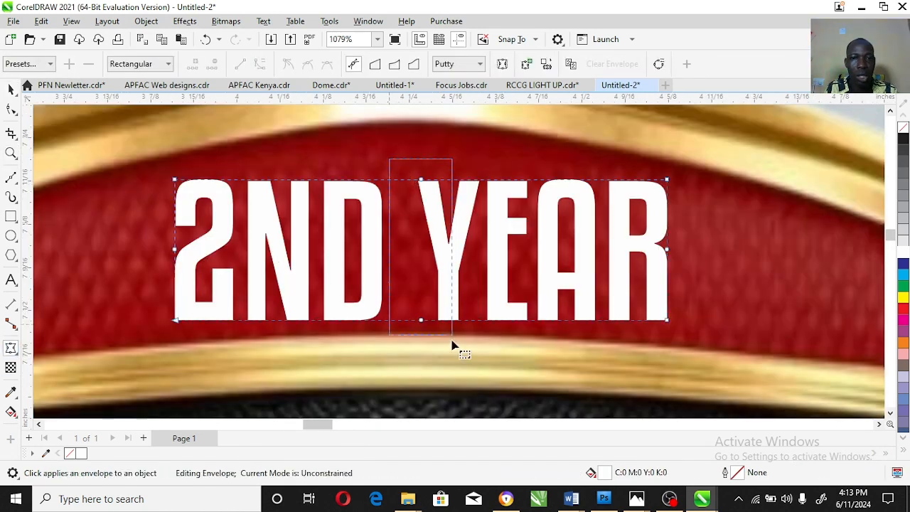
pyautogui.click(432, 218)
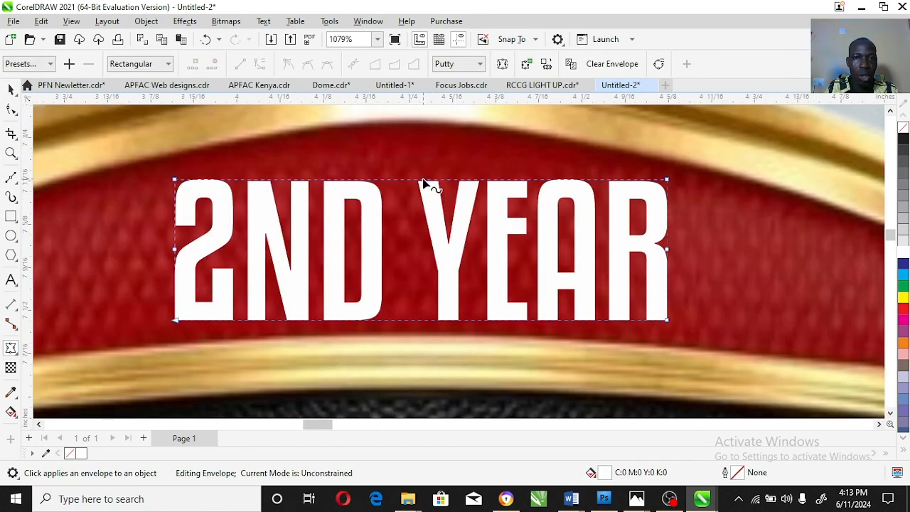
# Step: Arch the top and bottom envelope edges of 2ND YEAR upward to follow the red panel, and fine-tune the bottom curve
pyautogui.moveTo(420, 185); pyautogui.dragTo(425, 151)
pyautogui.moveTo(431, 321); pyautogui.dragTo(432, 292)
pyautogui.press('space')
pyautogui.moveTo(454, 255); pyautogui.dragTo(452, 263)
pyautogui.press('space')
pyautogui.press('space')
pyautogui.moveTo(427, 305); pyautogui.dragTo(427, 313)
pyautogui.press('space')
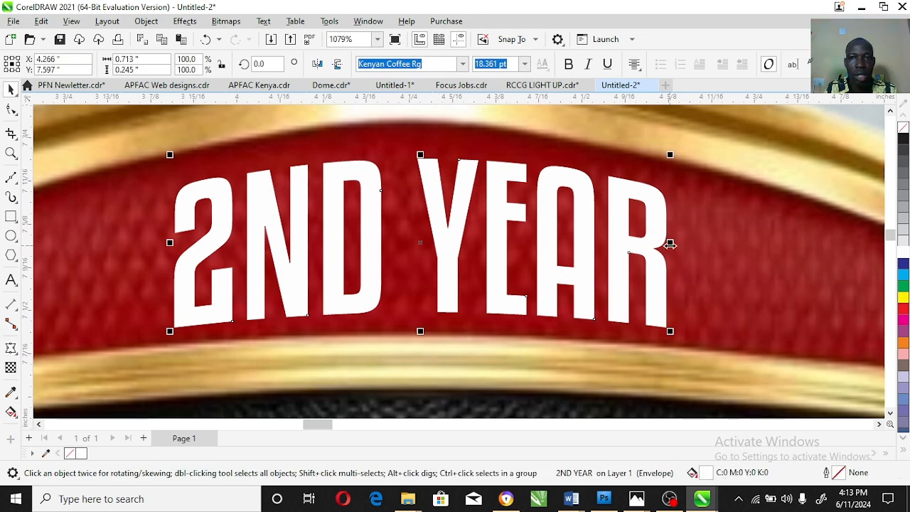
# Step: Move THANKSGIVING slightly upward so it sits inside the badge's lower black band
pyautogui.click(11, 156)
pyautogui.rightClick(388, 244)
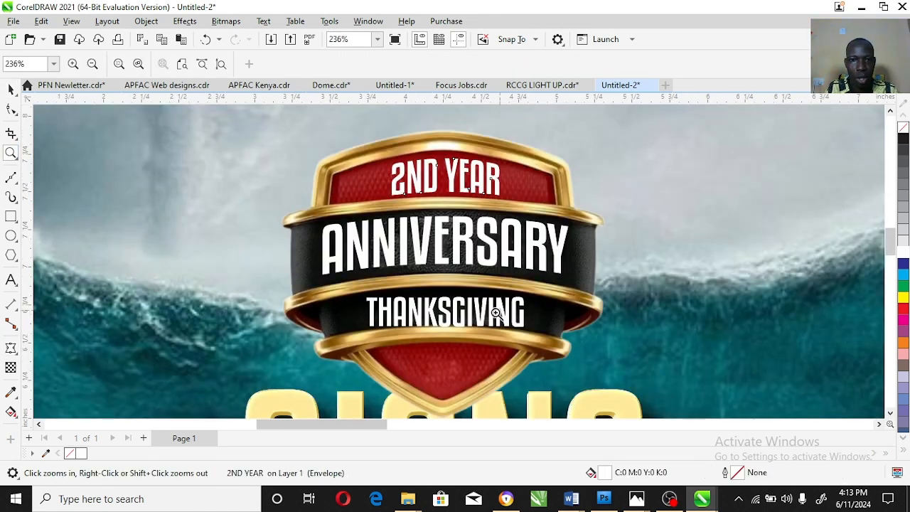
pyautogui.moveTo(321, 281); pyautogui.dragTo(596, 360)
pyautogui.press('space')
pyautogui.click(486, 268)
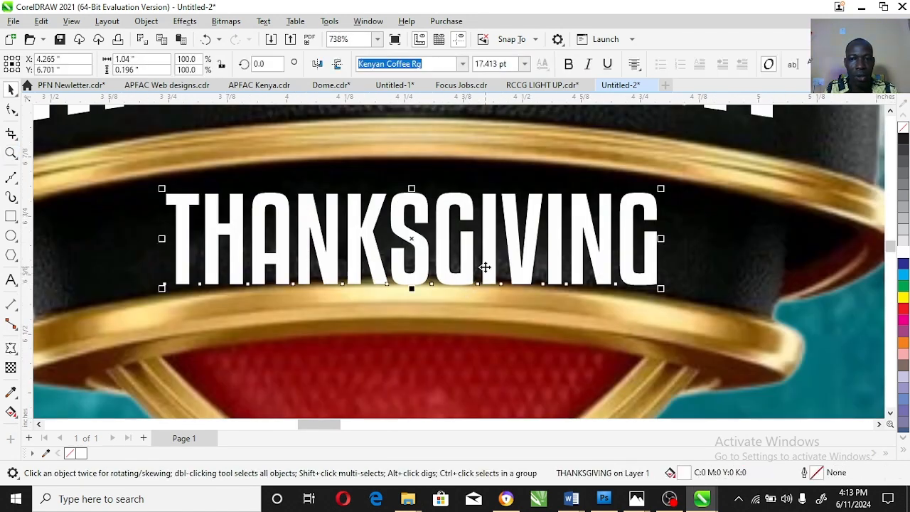
pyautogui.moveTo(489, 251); pyautogui.dragTo(489, 236)
# Step: Apply an envelope to THANKSGIVING and arch its top and bottom edges upward to follow the band
pyautogui.press('z')
pyautogui.click(11, 346)
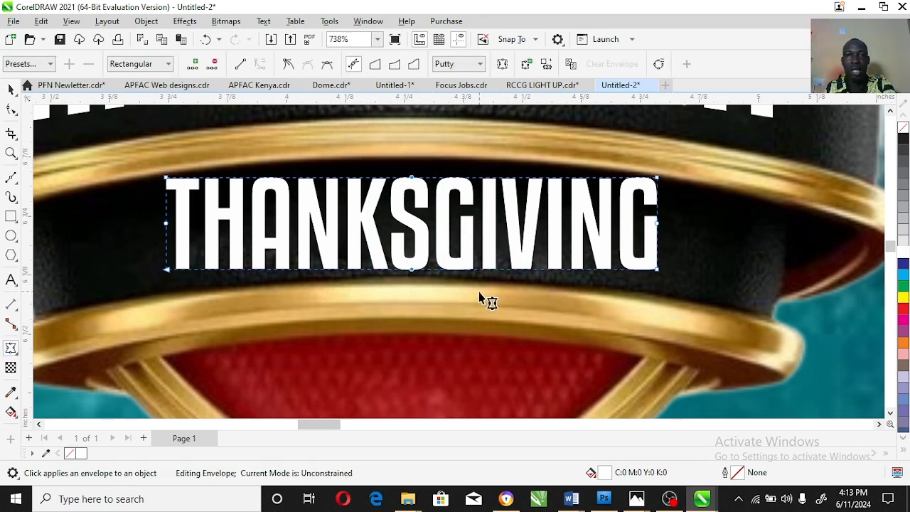
pyautogui.moveTo(413, 180); pyautogui.dragTo(414, 162)
pyautogui.moveTo(416, 269); pyautogui.dragTo(444, 241)
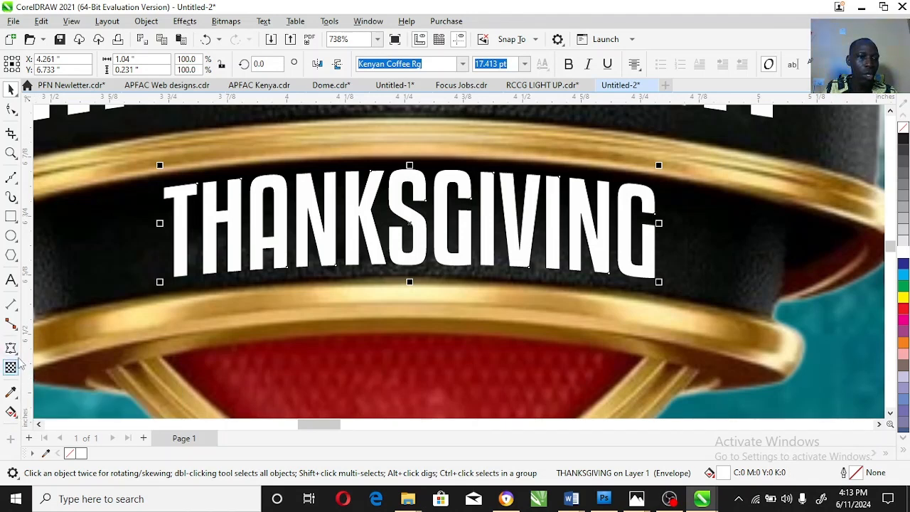
# Step: Apply a vertical fountain fill to THANKSGIVING, running from white at the top to light gray at the bottom
pyautogui.click(11, 413)
pyautogui.moveTo(445, 195); pyautogui.dragTo(445, 264)
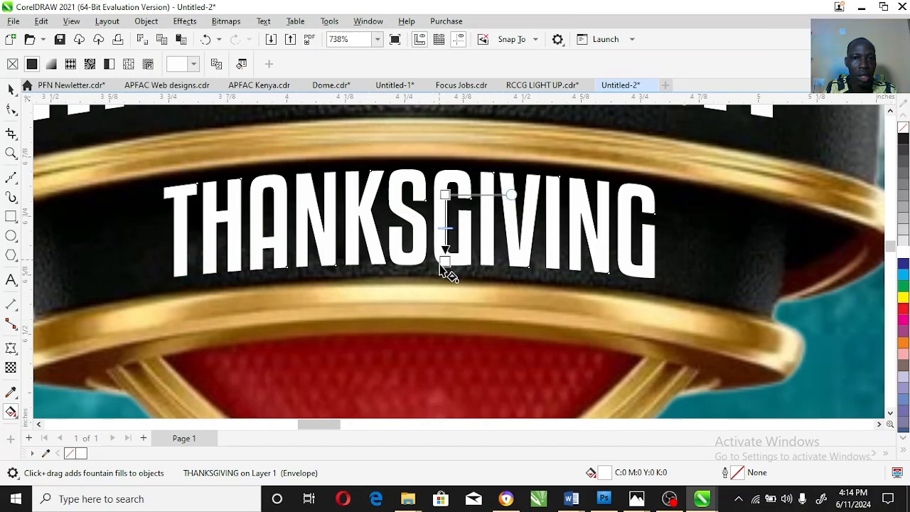
pyautogui.click(904, 219)
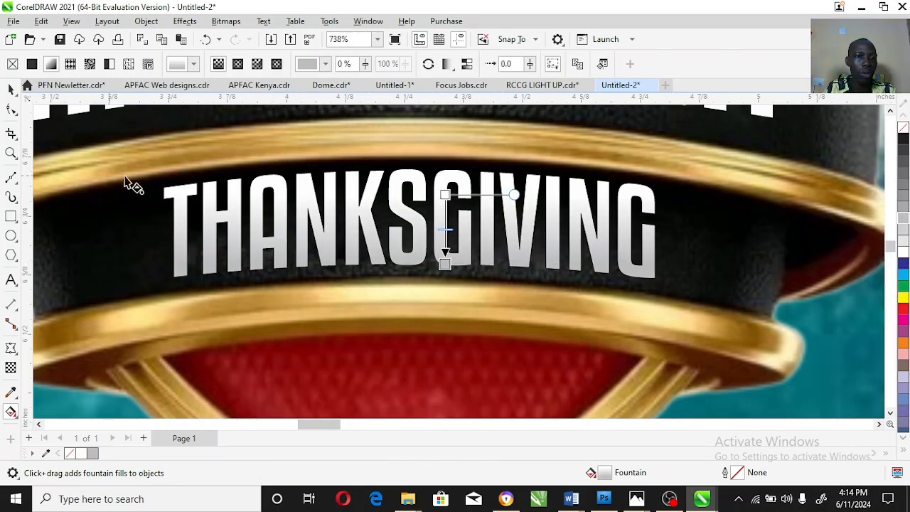
# Step: Repeat the white-to-gray fountain fill on ANNIVERSARY and 2ND YEAR
pyautogui.press('space')
pyautogui.scroll(4, 678, 174)
pyautogui.click(677, 171)
pyautogui.hotkey('ctrl', 'r')
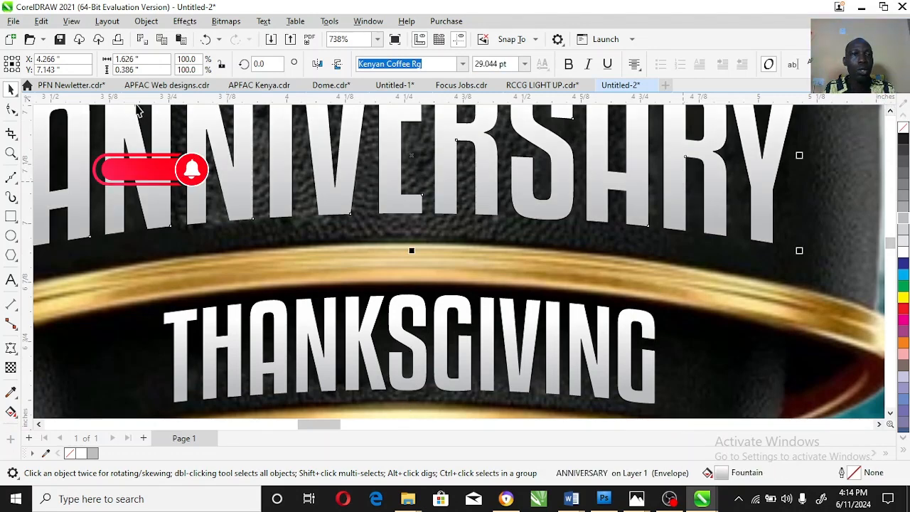
pyautogui.click(11, 153)
pyautogui.rightClick(249, 155)
pyautogui.press('space')
pyautogui.click(487, 177)
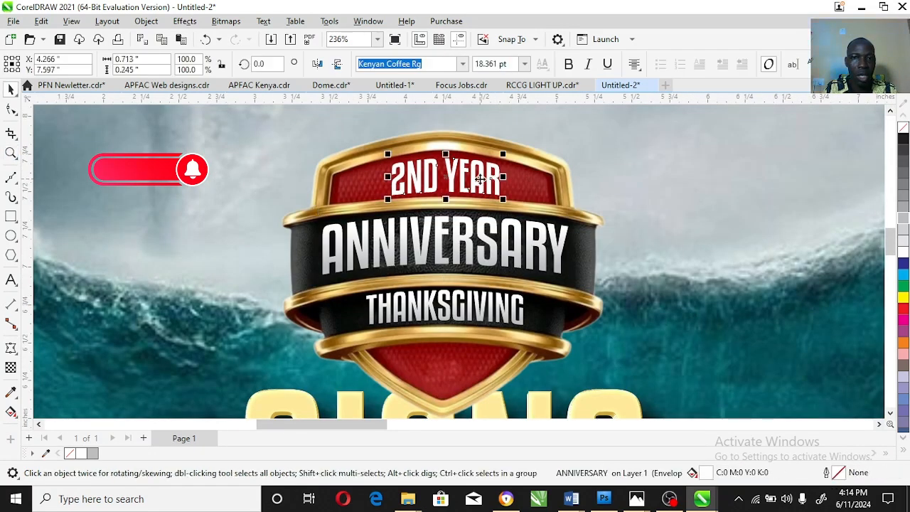
pyautogui.hotkey('ctrl', 'r')
# Step: Add a Multiply drop shadow to 2ND YEAR, offset about 0.01 in to the lower right
pyautogui.press('z')
pyautogui.moveTo(299, 138); pyautogui.dragTo(632, 350)
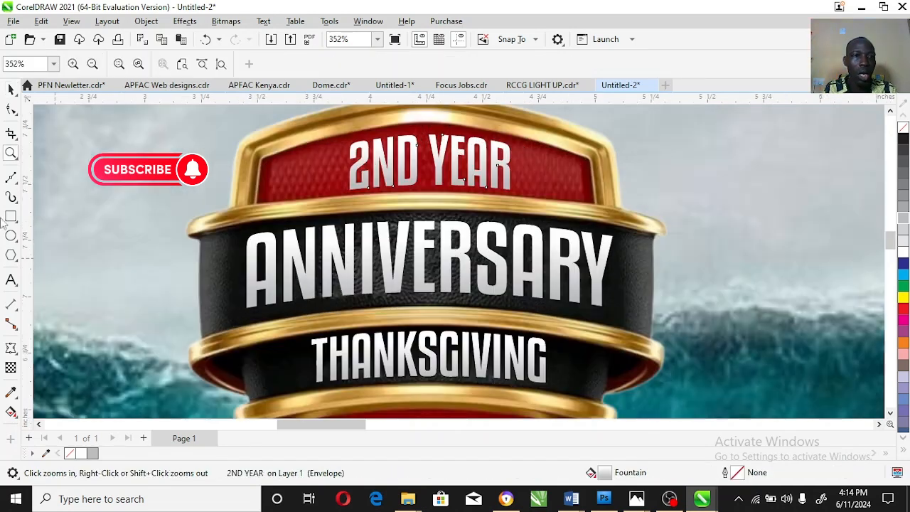
pyautogui.click(17, 358)
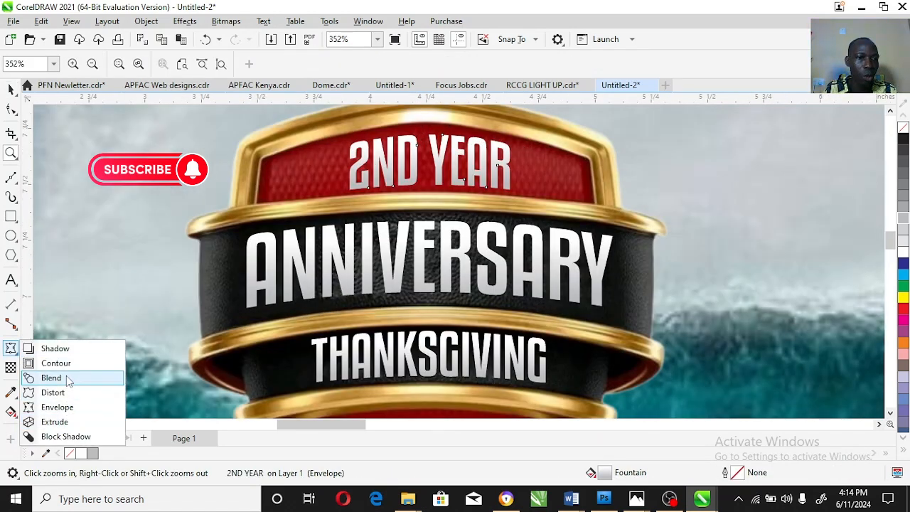
pyautogui.click(75, 351)
pyautogui.press('space')
pyautogui.click(15, 155)
pyautogui.moveTo(315, 128); pyautogui.dragTo(608, 220)
pyautogui.press('space')
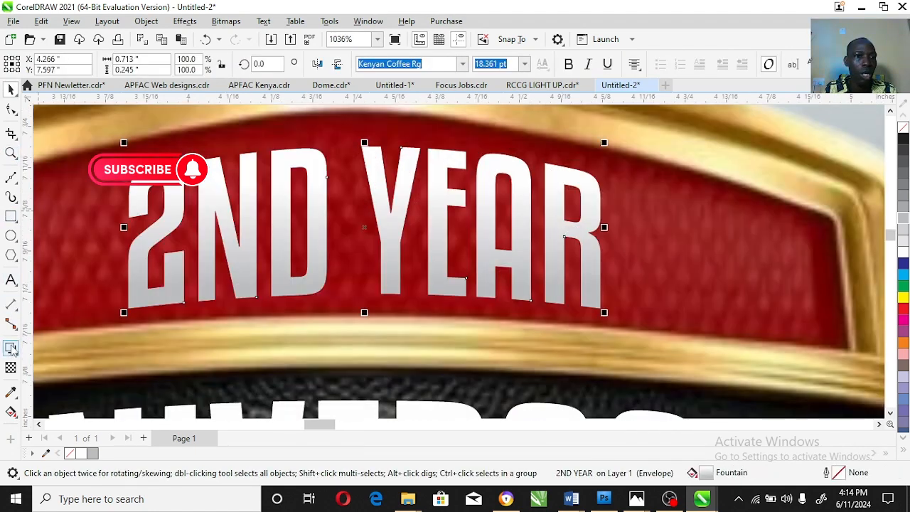
pyautogui.click(11, 352)
pyautogui.moveTo(384, 226); pyautogui.dragTo(447, 325)
pyautogui.press('space')
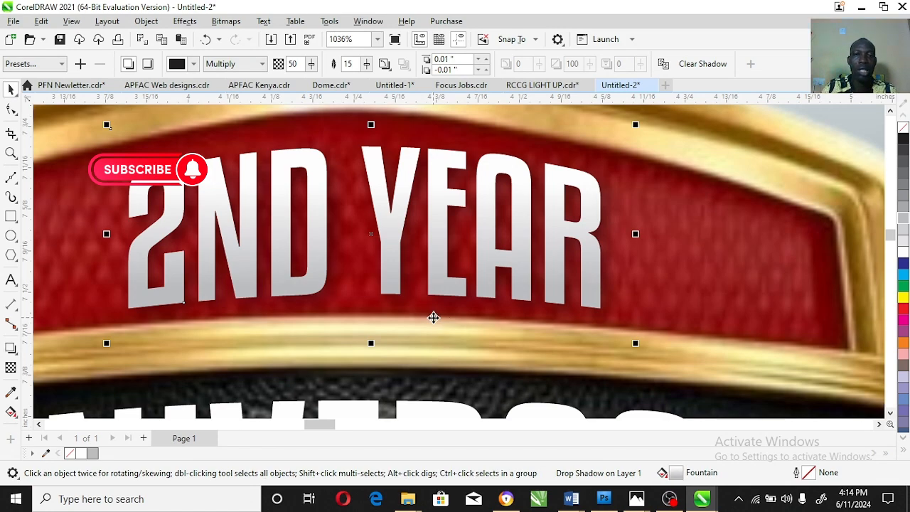
# Step: Add a drop shadow to ANNIVERSARY, offset about 0.014 in right and 0.031 in down, with 88 opacity
pyautogui.click(13, 153)
pyautogui.rightClick(453, 275)
pyautogui.moveTo(267, 205); pyautogui.dragTo(650, 359)
pyautogui.press('space')
pyautogui.click(393, 253)
pyautogui.click(11, 349)
pyautogui.moveTo(406, 228); pyautogui.dragTo(455, 330)
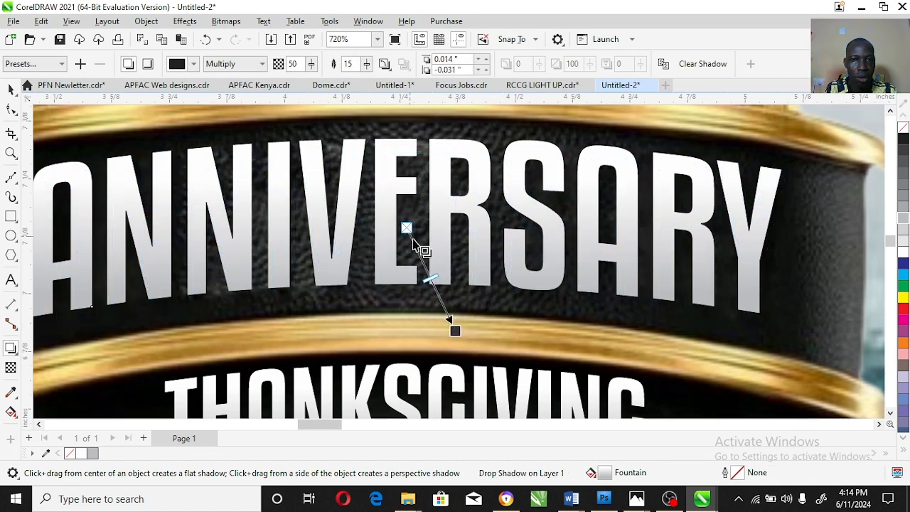
pyautogui.press('space')
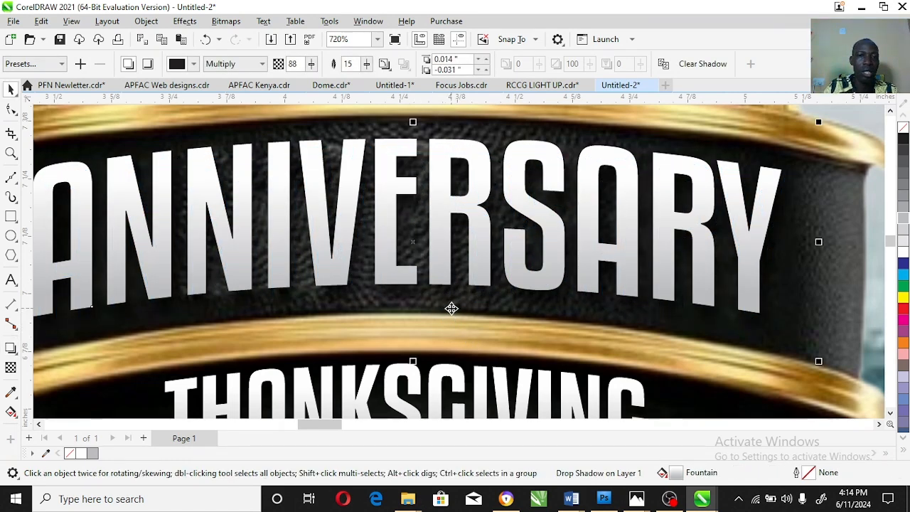
pyautogui.hotkey('ctrl', 'k')
# Step: Add a Multiply drop shadow to THANKSGIVING, offset about 0.012 in right and 0.016 in down
pyautogui.click(10, 155)
pyautogui.rightClick(385, 252)
pyautogui.moveTo(257, 310); pyautogui.dragTo(626, 441)
pyautogui.press('space')
pyautogui.click(446, 223)
pyautogui.press('space')
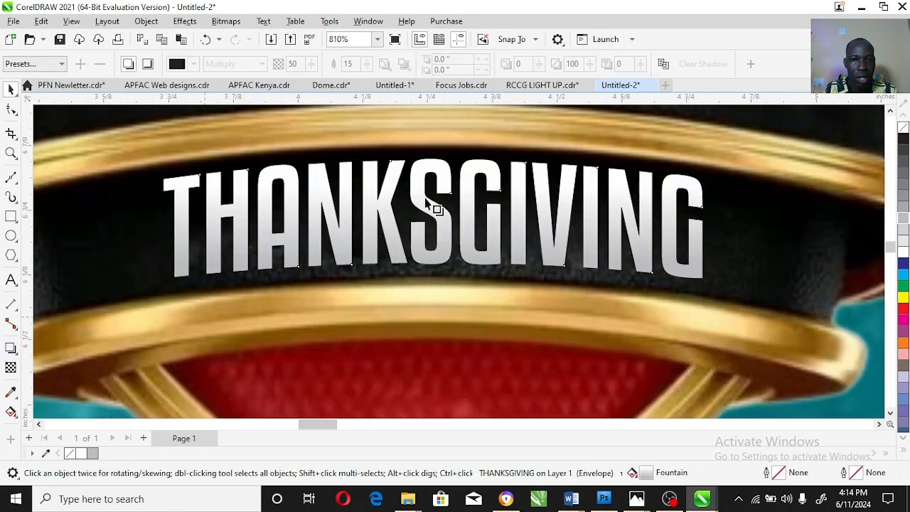
pyautogui.moveTo(433, 218); pyautogui.dragTo(481, 281)
pyautogui.moveTo(483, 287); pyautogui.dragTo(484, 287)
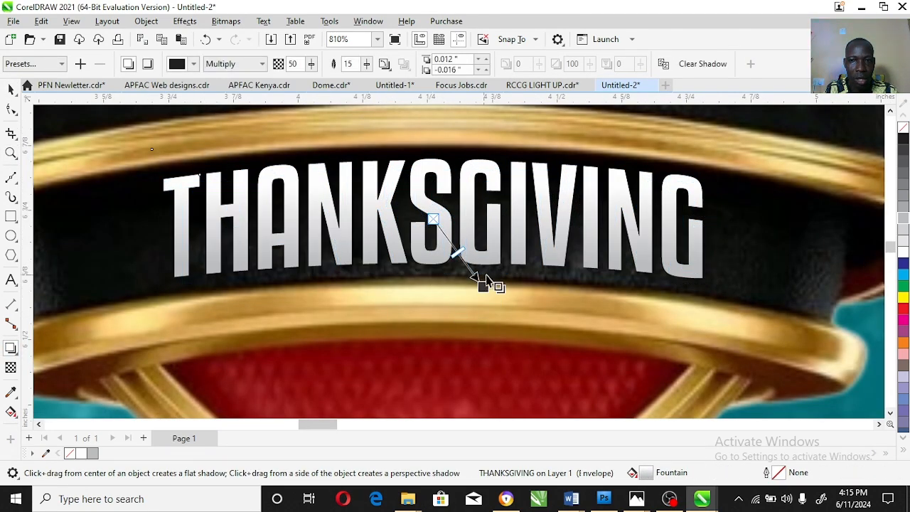
# Step: Draw a rectangle about 4.66 by 1.04 in just below WONDERS and fill it white
pyautogui.click(10, 153)
pyautogui.rightClick(441, 263)
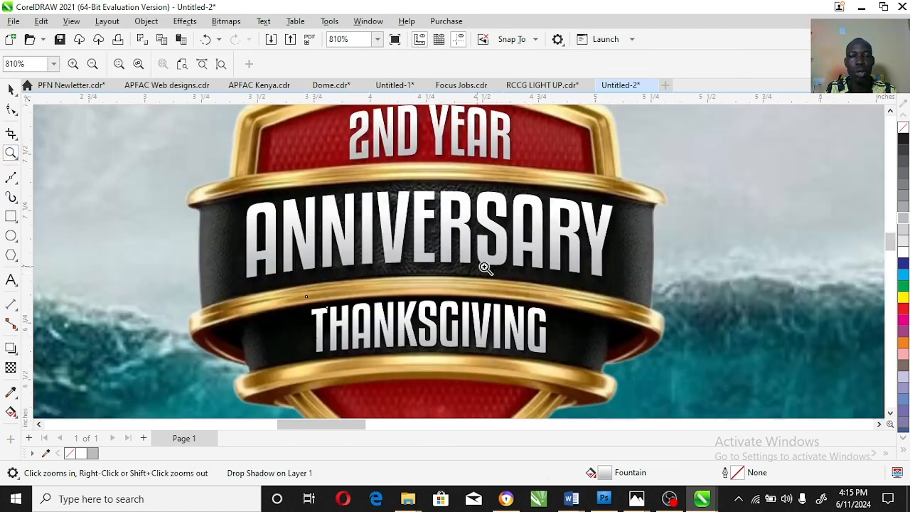
pyautogui.rightClick(569, 281)
pyautogui.rightClick(541, 264)
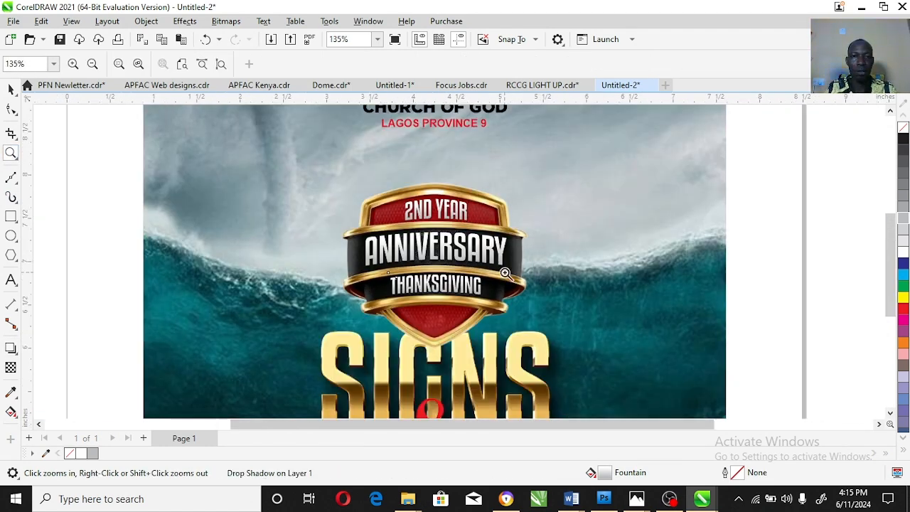
pyautogui.rightClick(505, 273)
pyautogui.click(593, 277)
pyautogui.rightClick(583, 261)
pyautogui.press('space')
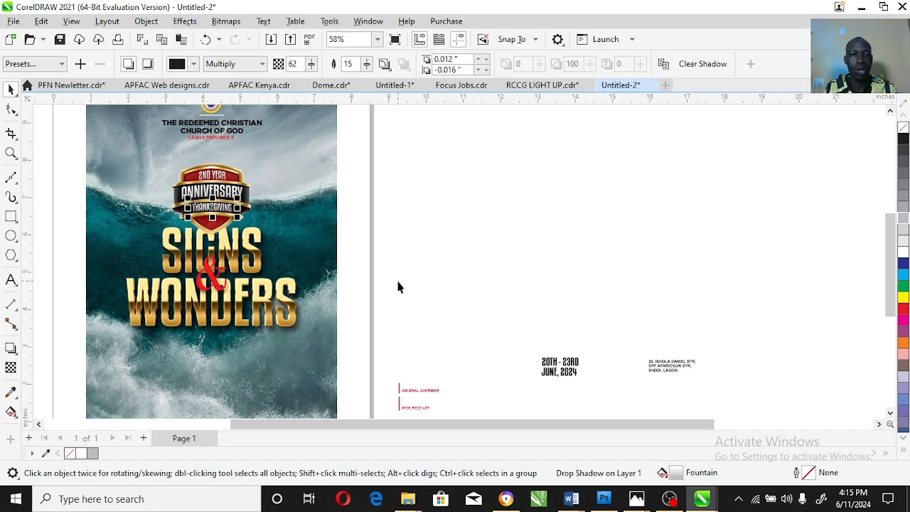
pyautogui.click(506, 268)
pyautogui.click(11, 216)
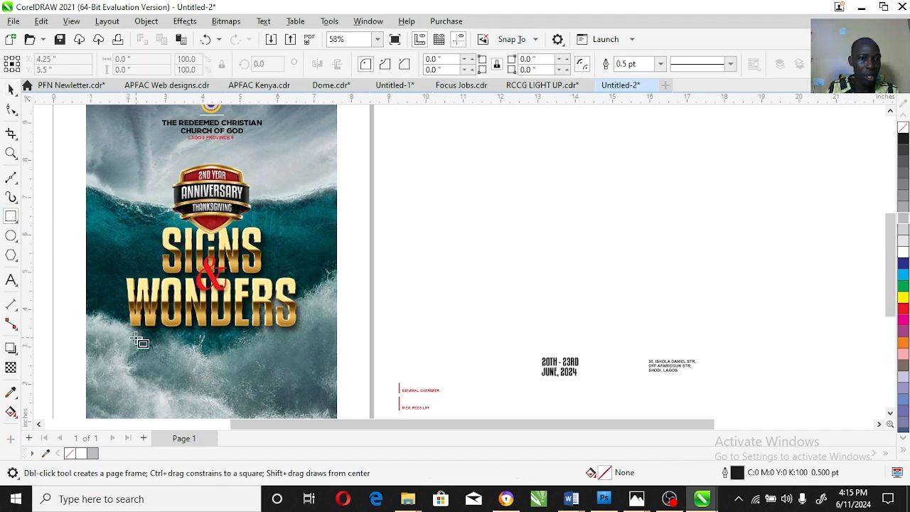
pyautogui.moveTo(124, 326)
pyautogui.mouseDown()
pyautogui.moveTo(285, 381)
pyautogui.moveTo(306, 373)
pyautogui.mouseUp()
pyautogui.click(904, 253)
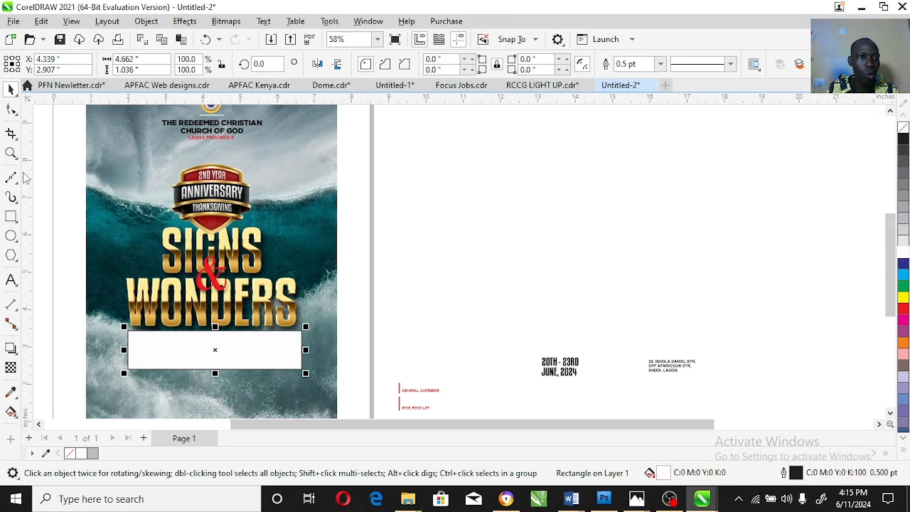
# Step: Round the white rectangle's corners to about 0.046 in and shift it slightly to center it under WONDERS
pyautogui.click(11, 153)
pyautogui.moveTo(127, 325); pyautogui.dragTo(306, 373)
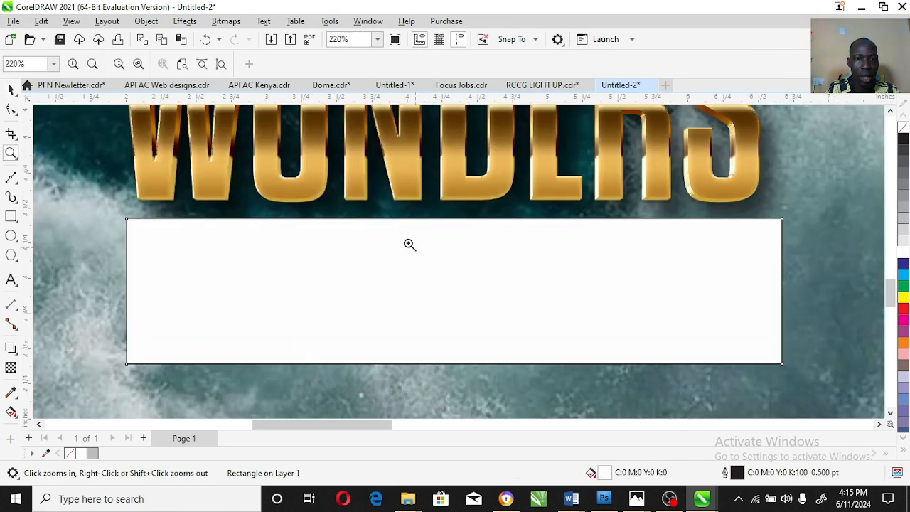
pyautogui.click(11, 109)
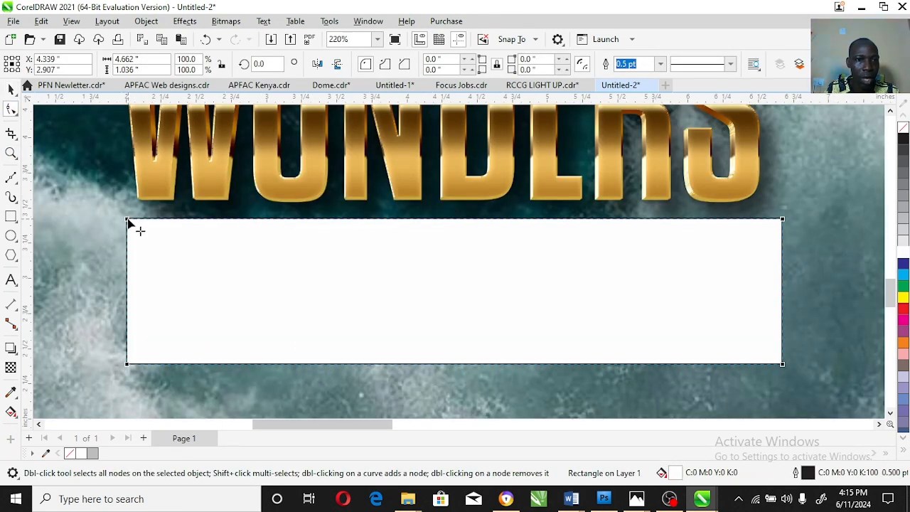
pyautogui.moveTo(127, 220); pyautogui.dragTo(134, 222)
pyautogui.press('space')
pyautogui.moveTo(467, 295); pyautogui.dragTo(455, 292)
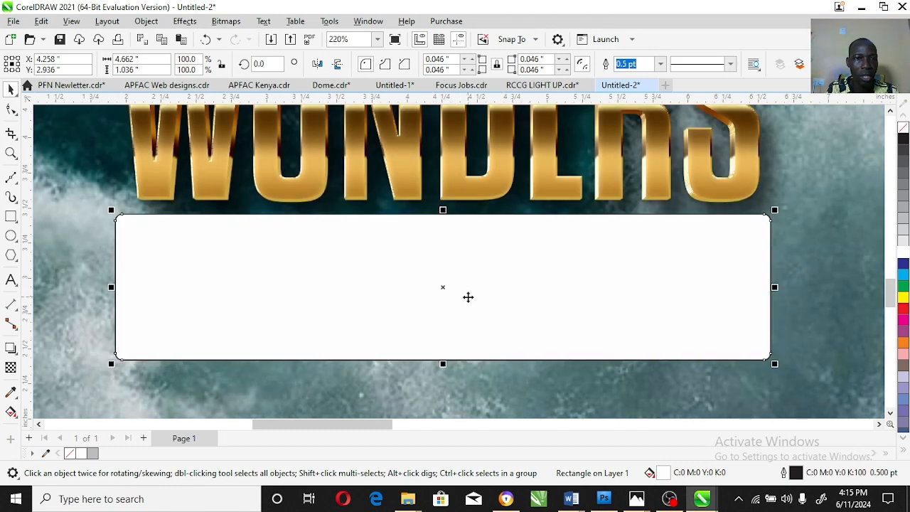
# Step: Copy the gradient fill of ANNIVERSARY onto the rounded rectangle below WONDERS
pyautogui.click(11, 153)
pyautogui.rightClick(275, 251)
pyautogui.press('space')
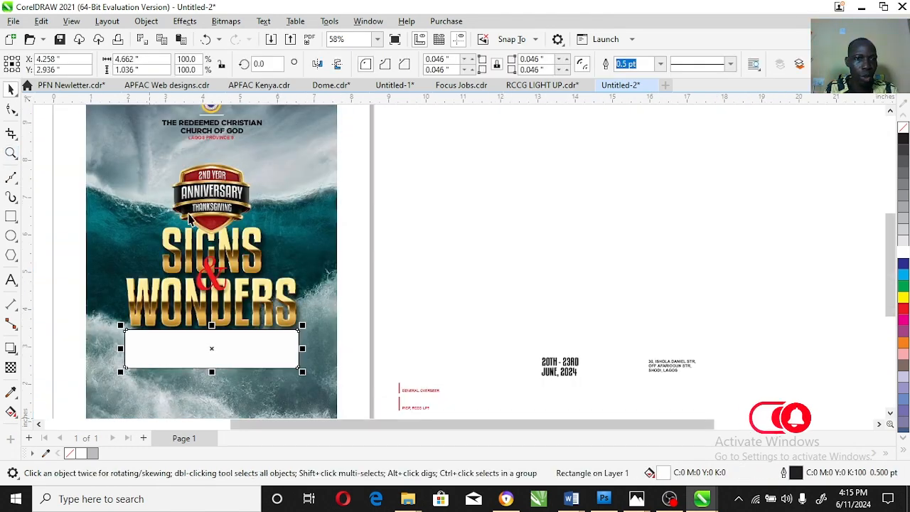
pyautogui.moveTo(226, 192); pyautogui.dragTo(226, 352)
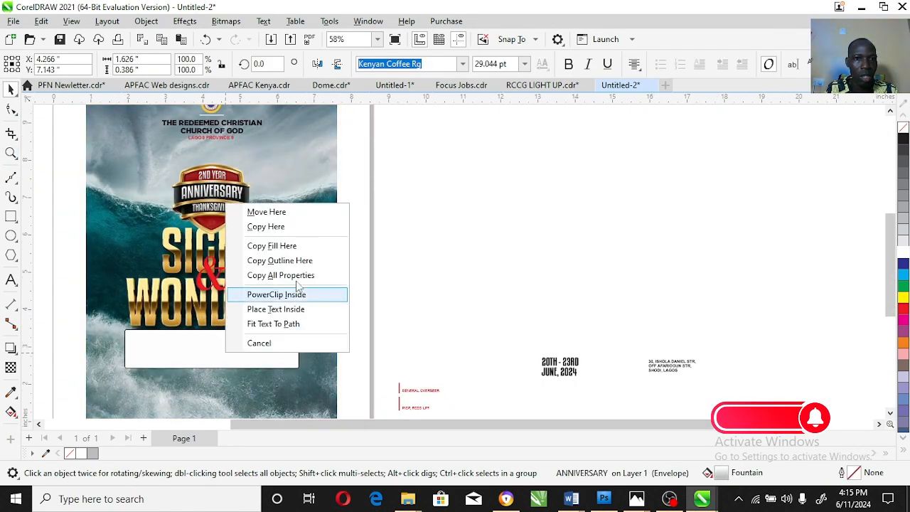
pyautogui.click(273, 247)
pyautogui.click(243, 351)
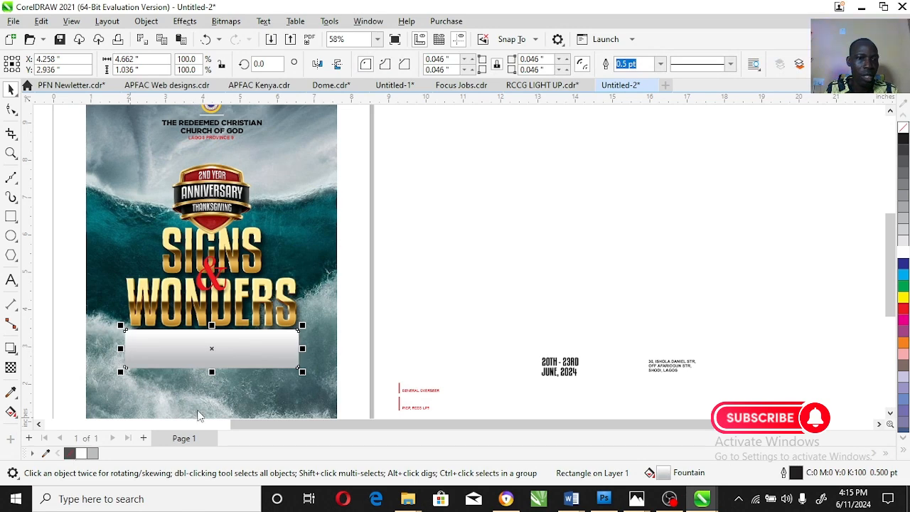
pyautogui.click(584, 228)
# Step: Place the 20TH - 23RD JUNE, 2024 text at the left of the gradient panel and the venue address at its right
pyautogui.moveTo(508, 337); pyautogui.dragTo(624, 401)
pyautogui.moveTo(561, 369); pyautogui.dragTo(156, 354)
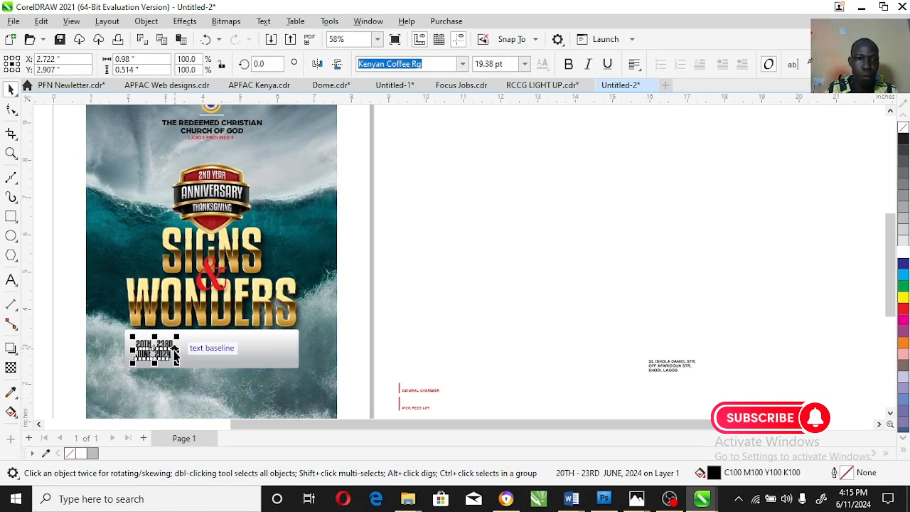
pyautogui.click(660, 376)
pyautogui.moveTo(660, 379); pyautogui.dragTo(264, 356)
pyautogui.click(546, 334)
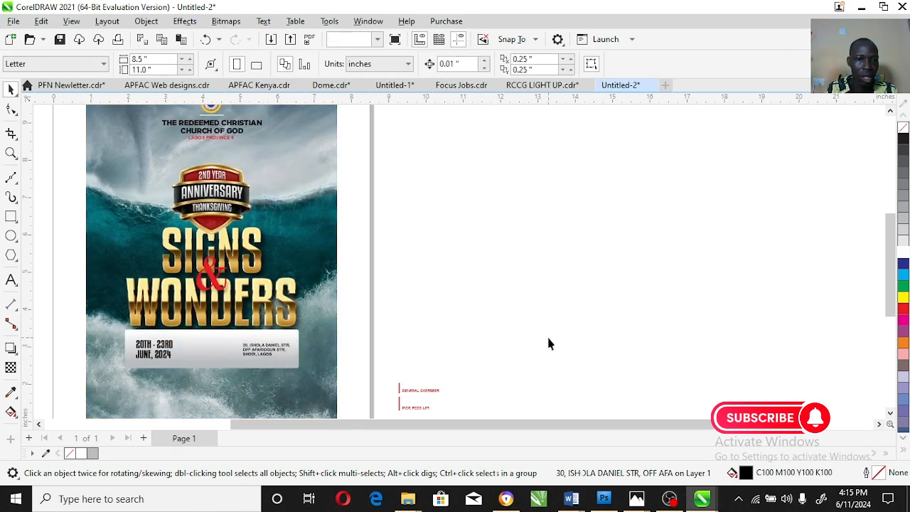
# Step: Scale the man's portrait down to about 54% beside the page
pyautogui.scroll(-2, 495, 417)
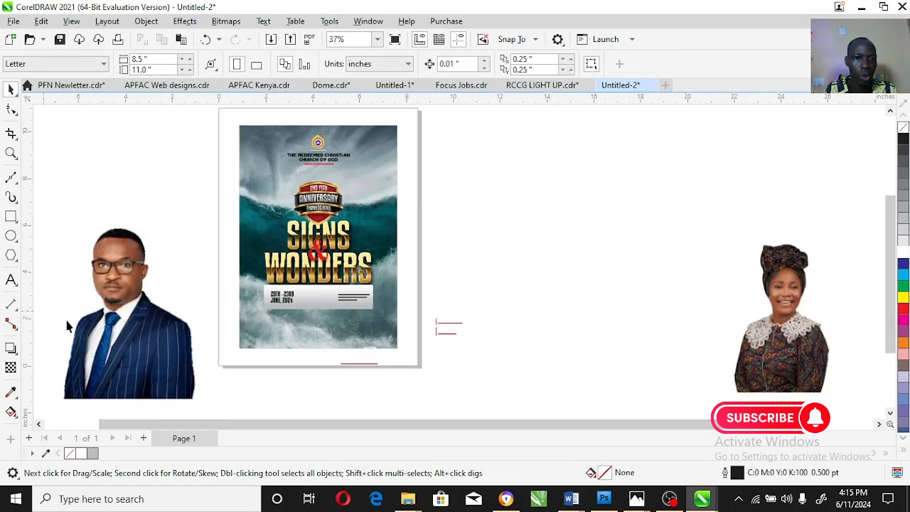
pyautogui.click(143, 315)
pyautogui.click(204, 208)
pyautogui.click(153, 247)
pyautogui.moveTo(196, 212); pyautogui.dragTo(169, 250)
# Step: Move the woman's portrait next to the flyer and scale it to about 61.9%
pyautogui.moveTo(787, 313); pyautogui.dragTo(460, 329)
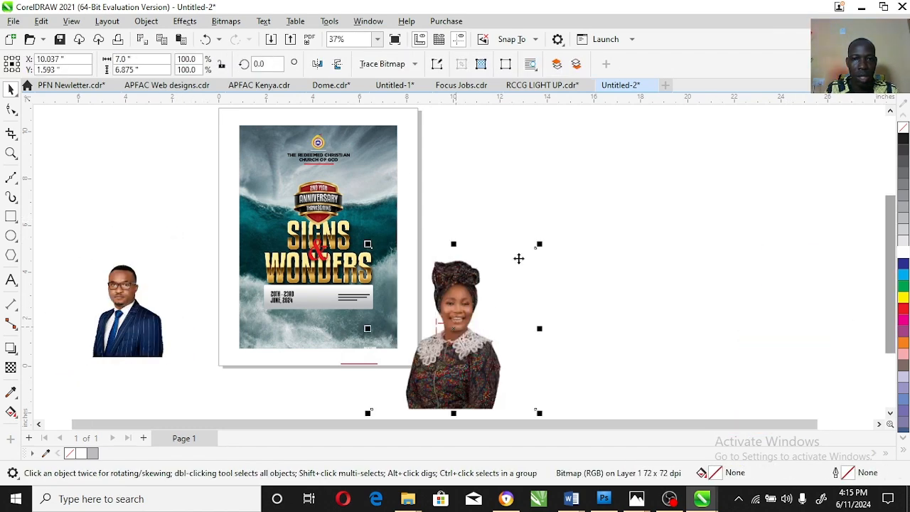
pyautogui.click(538, 249)
pyautogui.click(538, 252)
pyautogui.moveTo(538, 253); pyautogui.dragTo(519, 276)
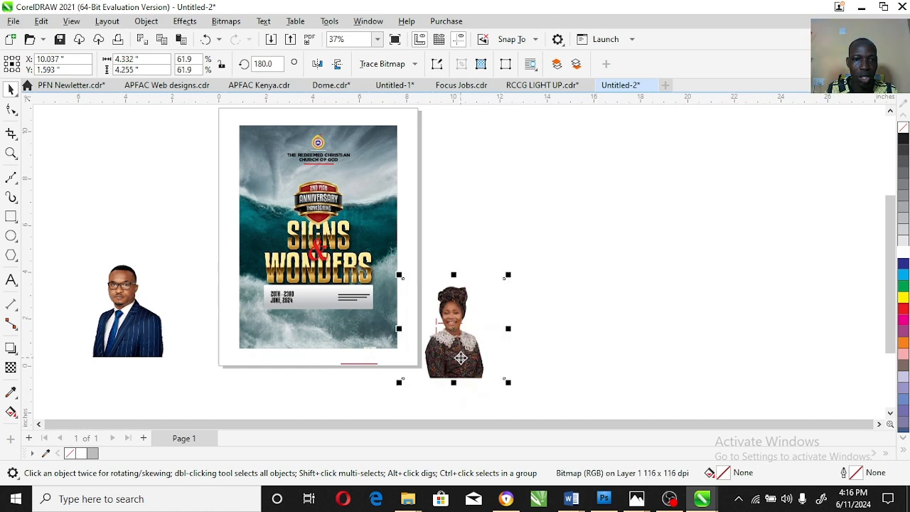
# Step: Place the man's portrait at the flyer's lower centre and paste the gradient panel inside the flyer's PowerClip behind him
pyautogui.moveTo(118, 318); pyautogui.dragTo(308, 329)
pyautogui.press('Escape')
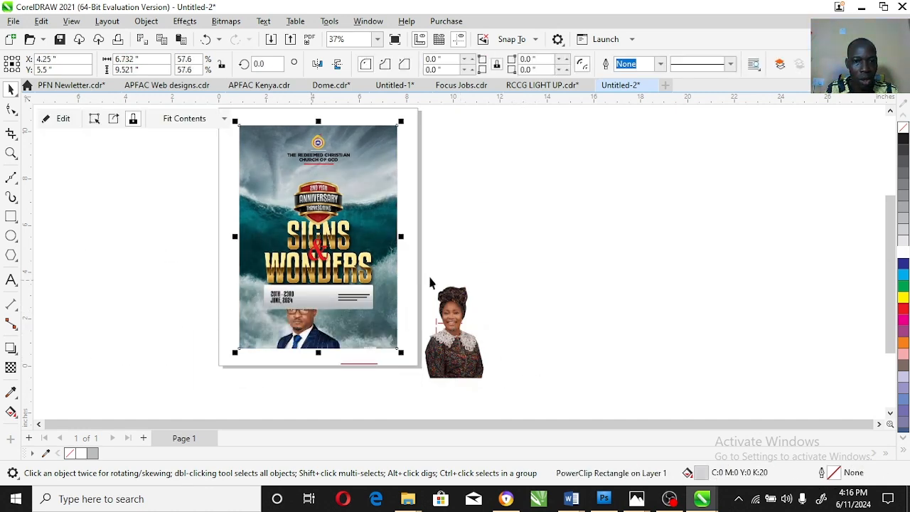
pyautogui.click(321, 295)
pyautogui.hotkey('ctrl', 'x')
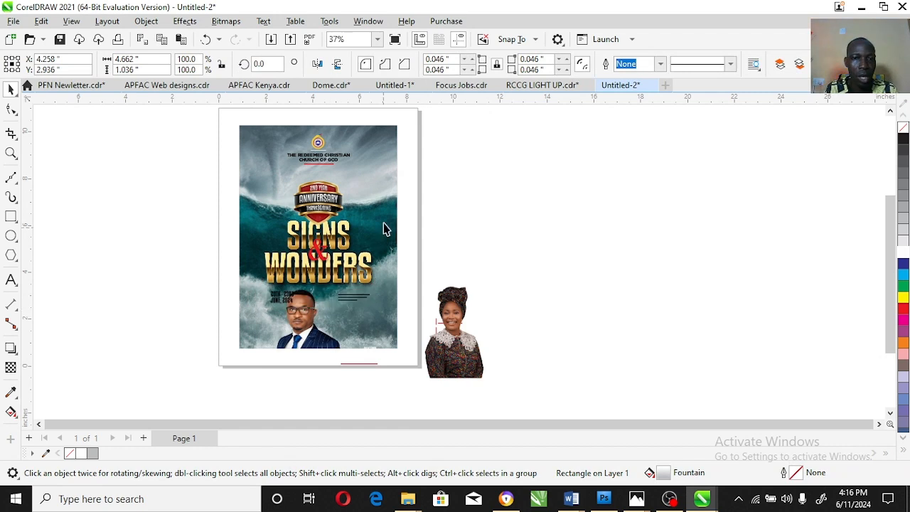
pyautogui.doubleClick(384, 224)
pyautogui.hotkey('ctrl', 'v')
pyautogui.click(330, 367)
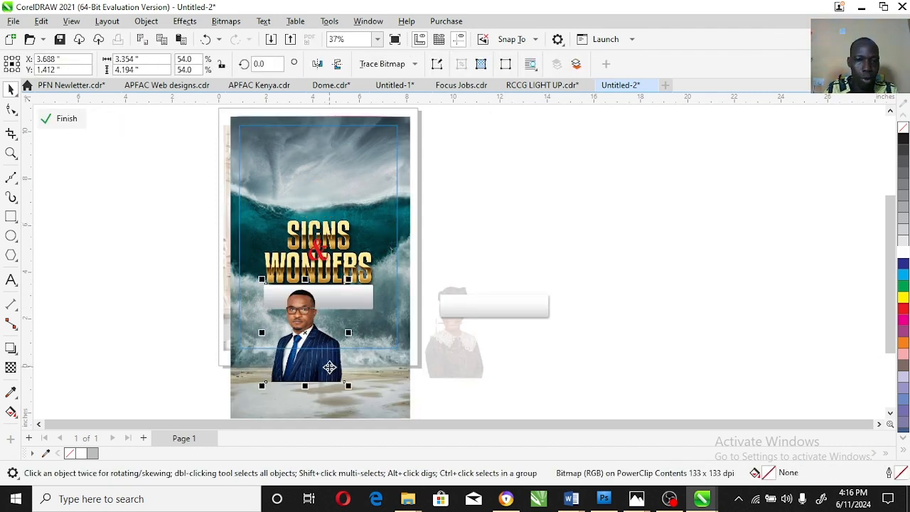
# Step: Place the woman's portrait in the flyer to the right of the man's, overlapping his shoulder
pyautogui.keyDown('ctrl'); pyautogui.click(506, 357); pyautogui.keyUp('ctrl')
pyautogui.moveTo(464, 347); pyautogui.dragTo(344, 340)
pyautogui.click(401, 381)
pyautogui.click(11, 153)
pyautogui.moveTo(224, 266); pyautogui.dragTo(463, 376)
pyautogui.press('space')
pyautogui.click(439, 248)
pyautogui.moveTo(439, 247); pyautogui.dragTo(419, 274)
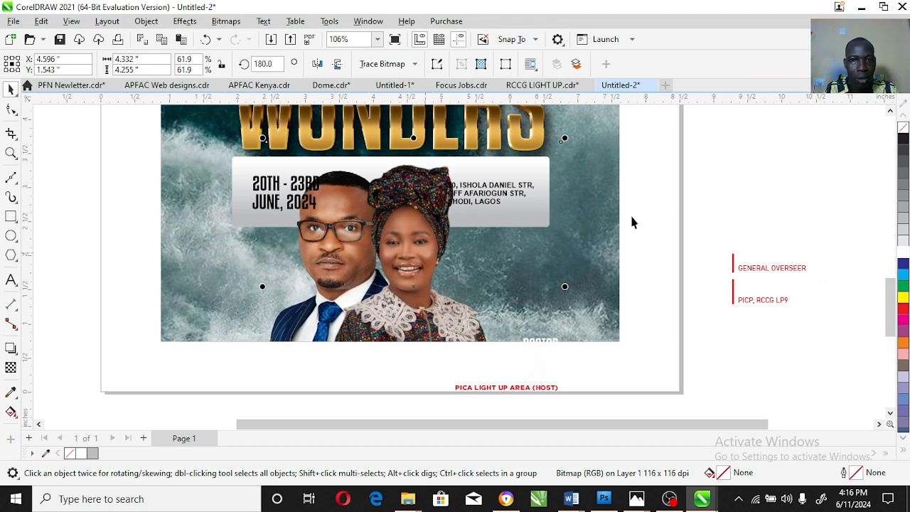
# Step: Inside the flyer's PowerClip, scale the man's portrait down to about 45% and shift the woman's portrait slightly down and right
pyautogui.doubleClick(553, 213)
pyautogui.click(422, 232)
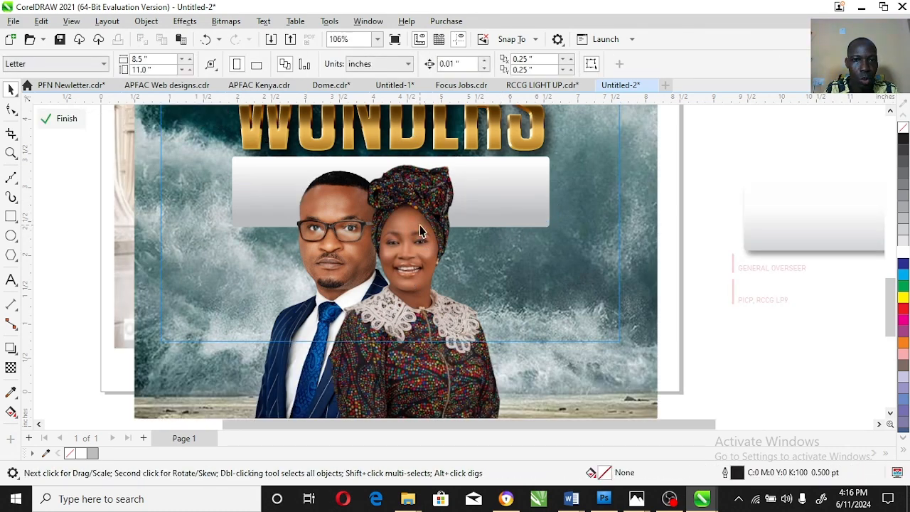
pyautogui.click(325, 256)
pyautogui.click(268, 354)
pyautogui.moveTo(470, 149); pyautogui.dragTo(451, 170)
pyautogui.moveTo(352, 297); pyautogui.dragTo(338, 280)
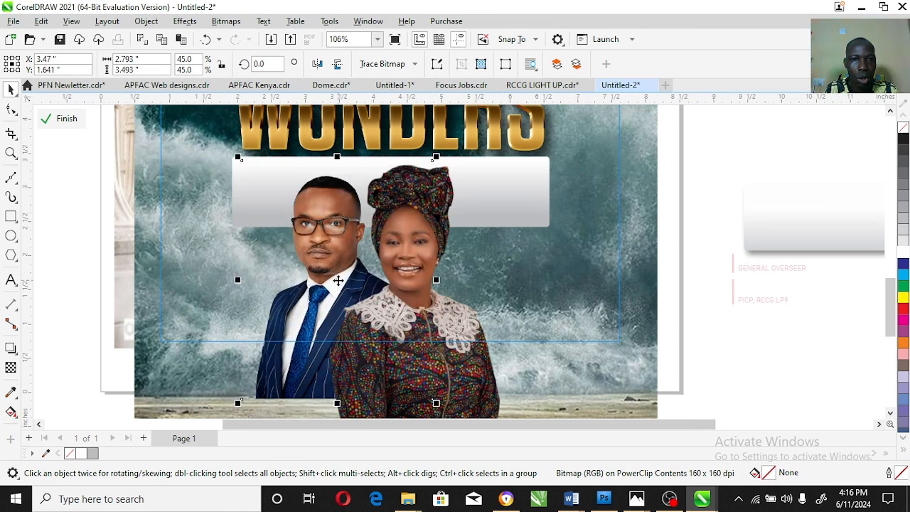
pyautogui.moveTo(459, 332); pyautogui.dragTo(464, 341)
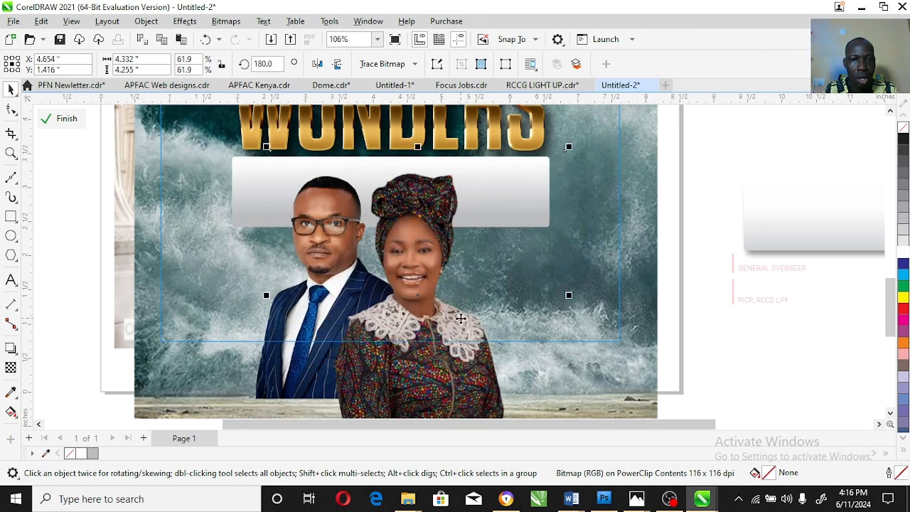
# Step: Try bringing the man's portrait in front of the woman's
pyautogui.click(269, 341)
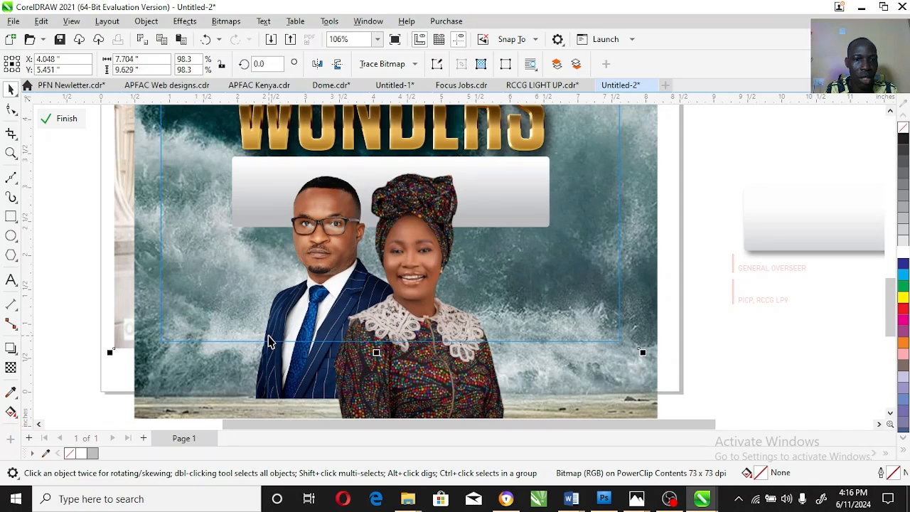
pyautogui.click(268, 336)
pyautogui.hotkey('ctrl', 'Home')
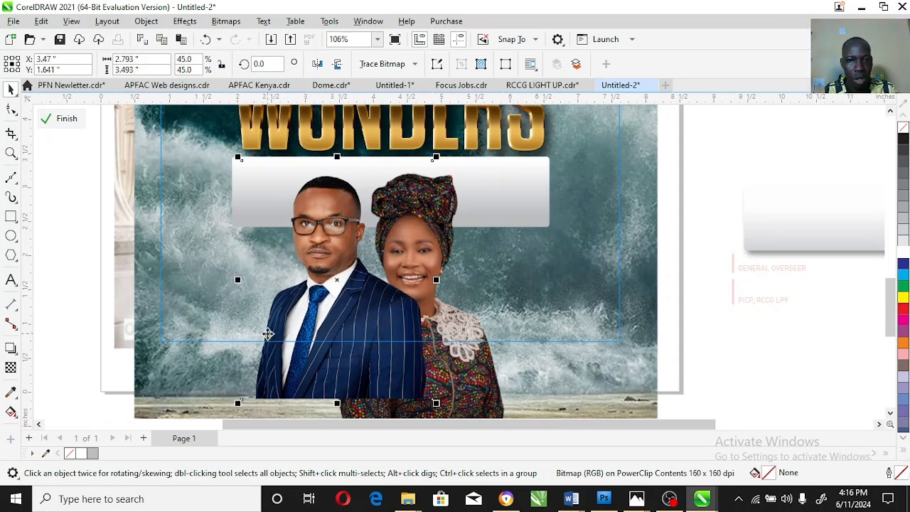
pyautogui.hotkey('ctrl', 'pagedown')
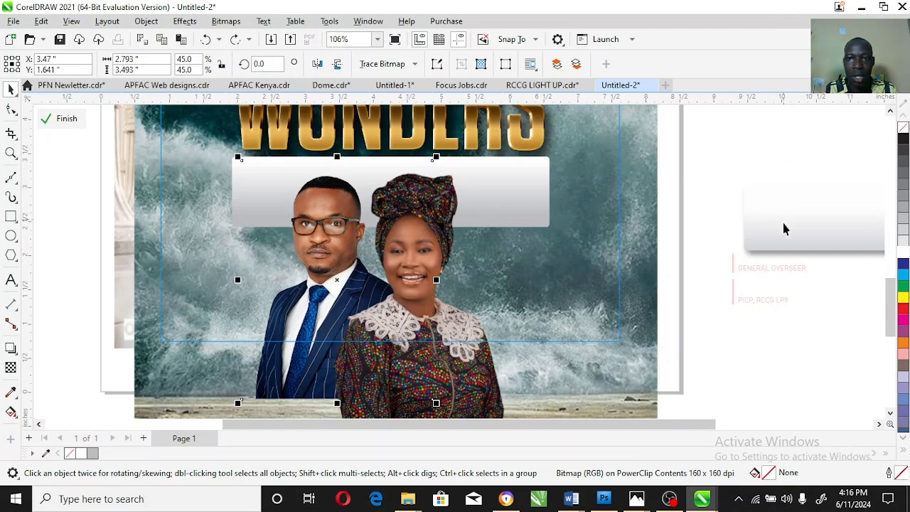
# Step: Delete the spare gradient panel beside the page and add a drop shadow to the panel behind the portraits
pyautogui.click(789, 256)
pyautogui.press('Delete')
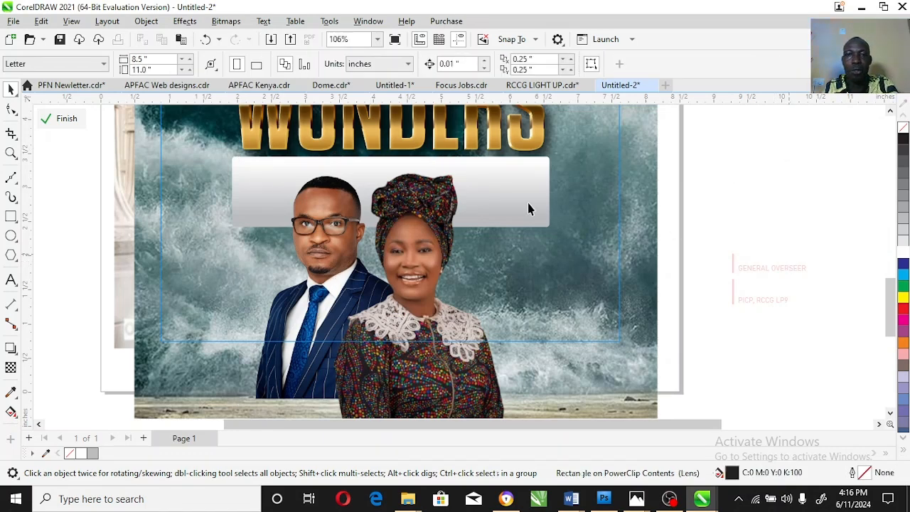
pyautogui.click(384, 189)
pyautogui.click(533, 200)
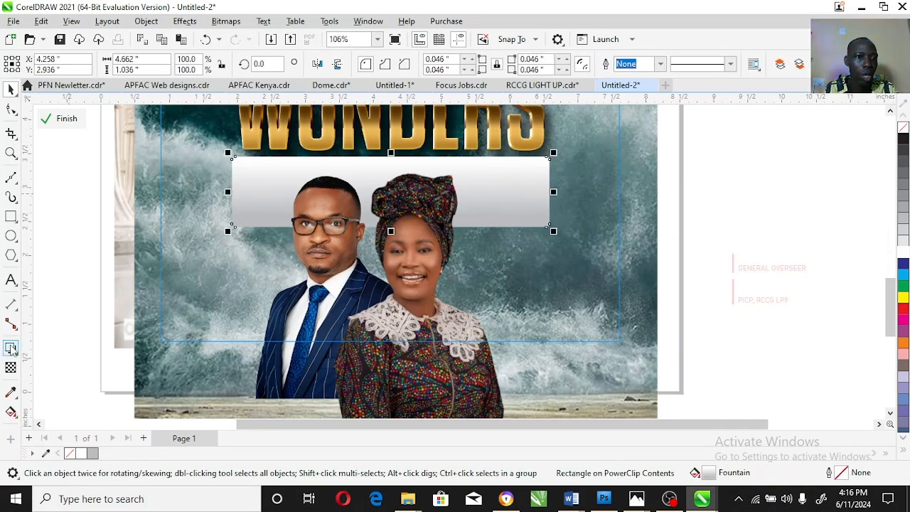
pyautogui.click(11, 349)
pyautogui.moveTo(391, 191); pyautogui.dragTo(417, 234)
pyautogui.press('space')
pyautogui.keyDown('ctrl'); pyautogui.click(822, 196); pyautogui.keyUp('ctrl')
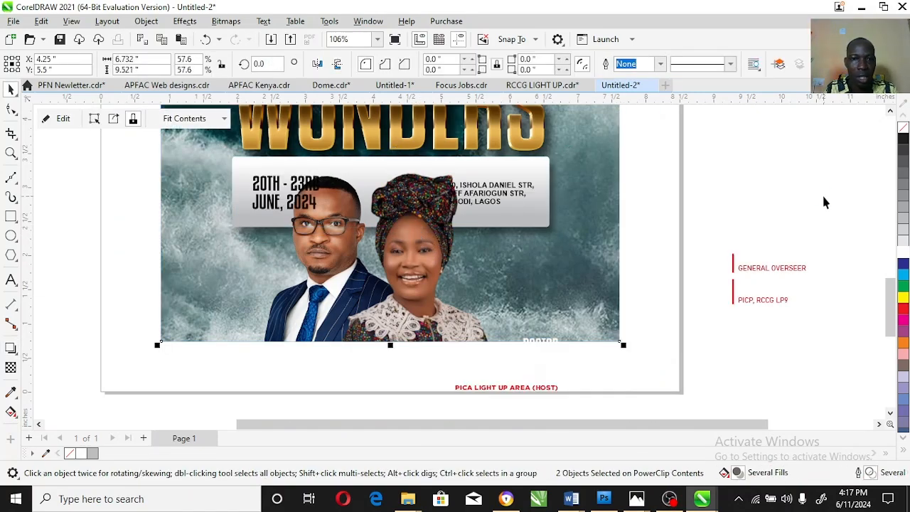
# Step: Move the venue address slightly up and to the right on the gradient panel
pyautogui.click(630, 184)
pyautogui.click(511, 189)
pyautogui.moveTo(510, 189); pyautogui.dragTo(524, 176)
# Step: Re-break the venue address into three lines, with STR starting the second and third lines
pyautogui.click(11, 153)
pyautogui.moveTo(437, 152); pyautogui.dragTo(565, 244)
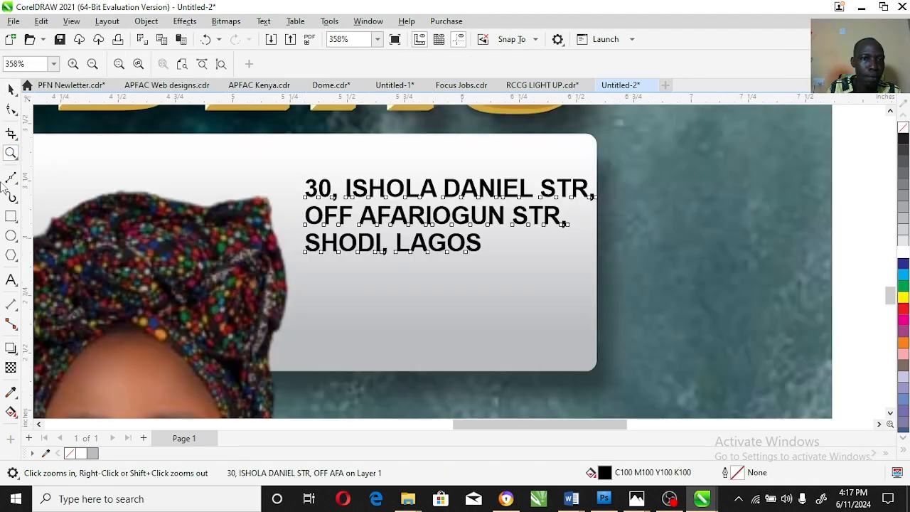
pyautogui.click(11, 279)
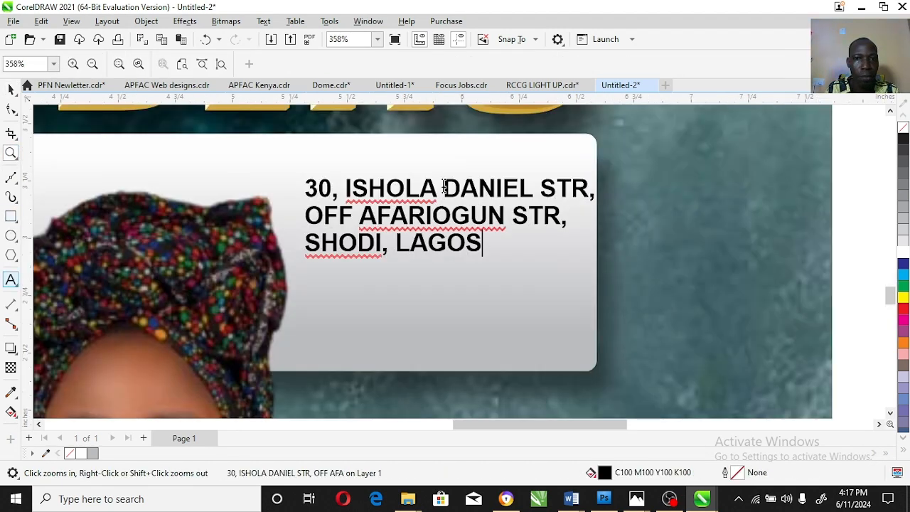
pyautogui.click(542, 189)
pyautogui.press('Return')
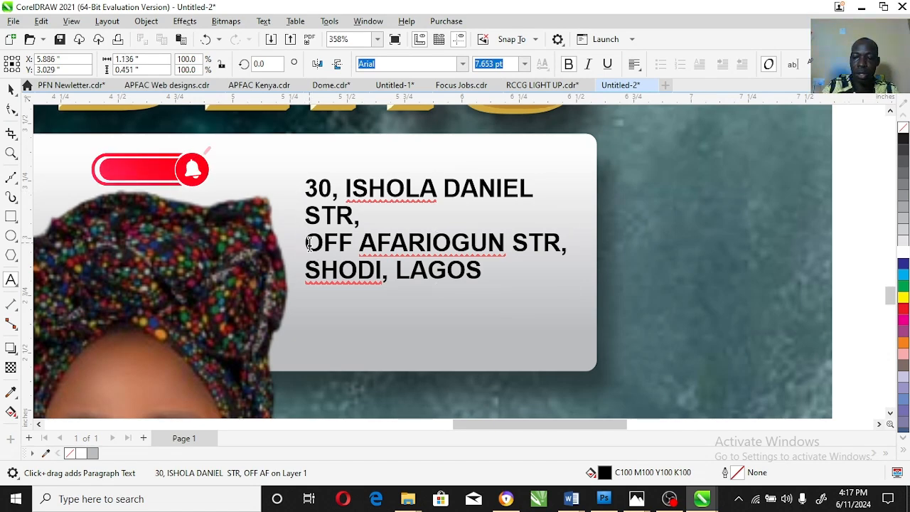
pyautogui.press('BackSpace')
pyautogui.hotkey('ctrl', 'Right')
pyautogui.hotkey('ctrl', 'Right')
pyautogui.press('Return')
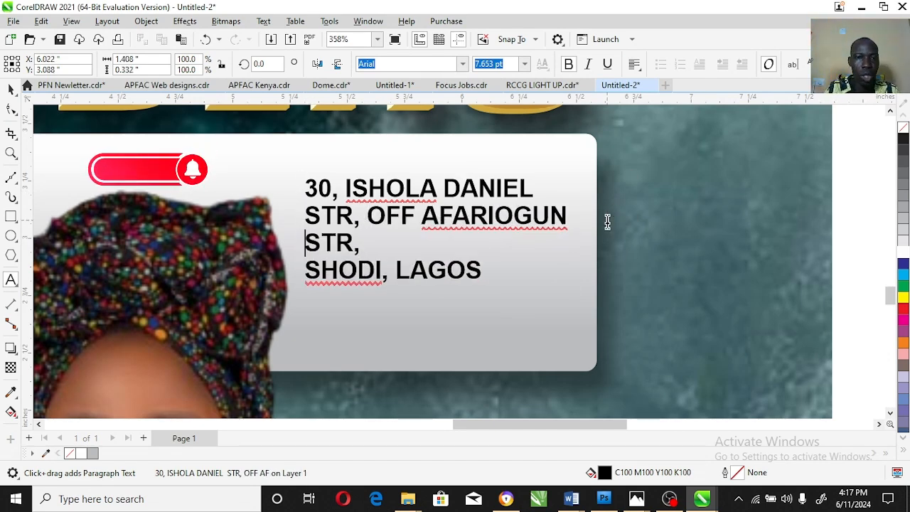
pyautogui.press('BackSpace')
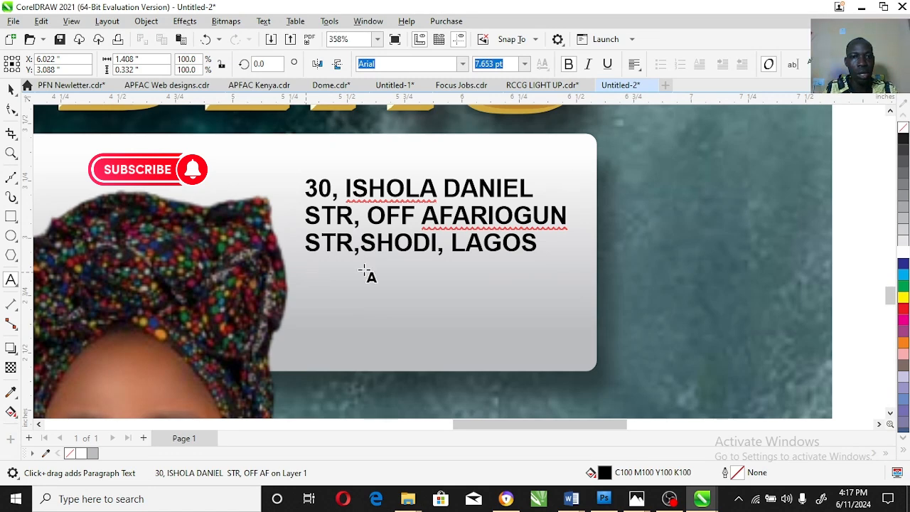
# Step: Lower the venue address on the panel, enlarge it to about 8.585 pt and set it in bold Gotham
pyautogui.hotkey('ctrl', 'space')
pyautogui.moveTo(437, 253); pyautogui.dragTo(436, 277)
pyautogui.moveTo(573, 206); pyautogui.dragTo(586, 187)
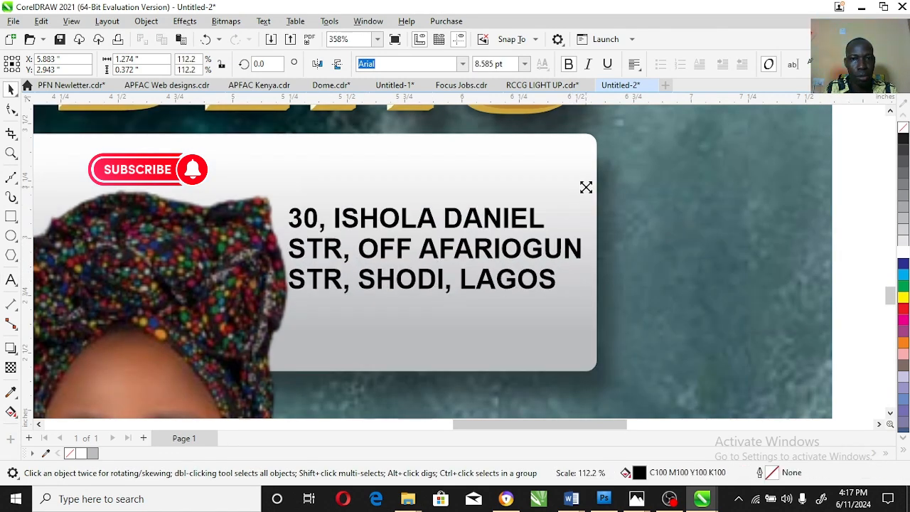
pyautogui.click(462, 63)
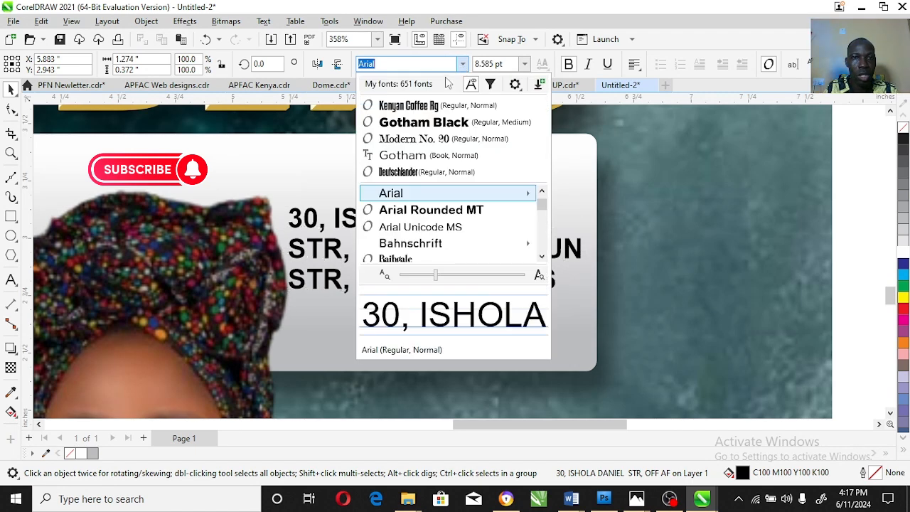
pyautogui.click(430, 156)
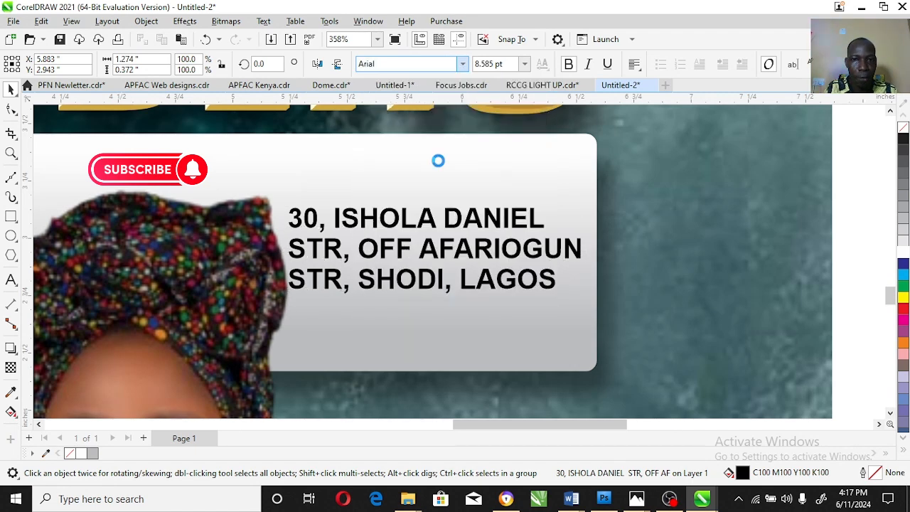
pyautogui.click(569, 66)
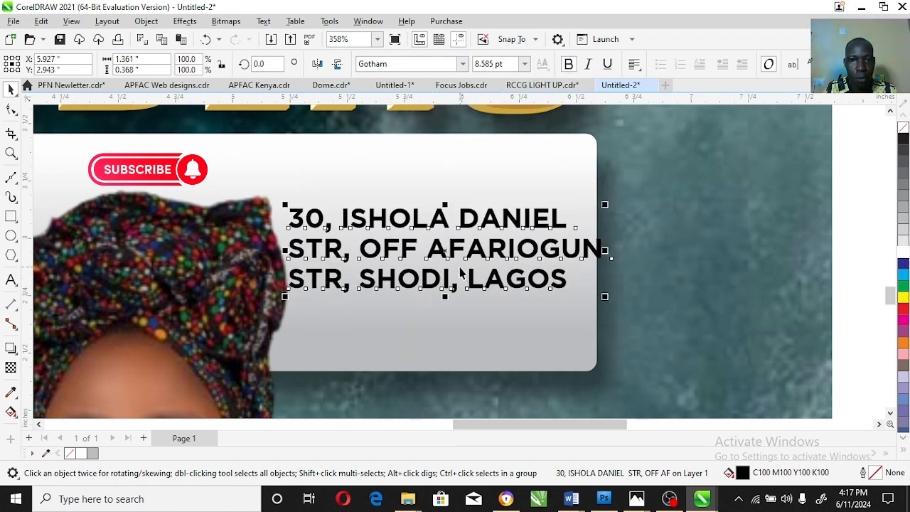
# Step: Re-break the venue address into four lines, splitting after OFF and before the town name
pyautogui.press('F8')
pyautogui.click(429, 250)
pyautogui.press('Return')
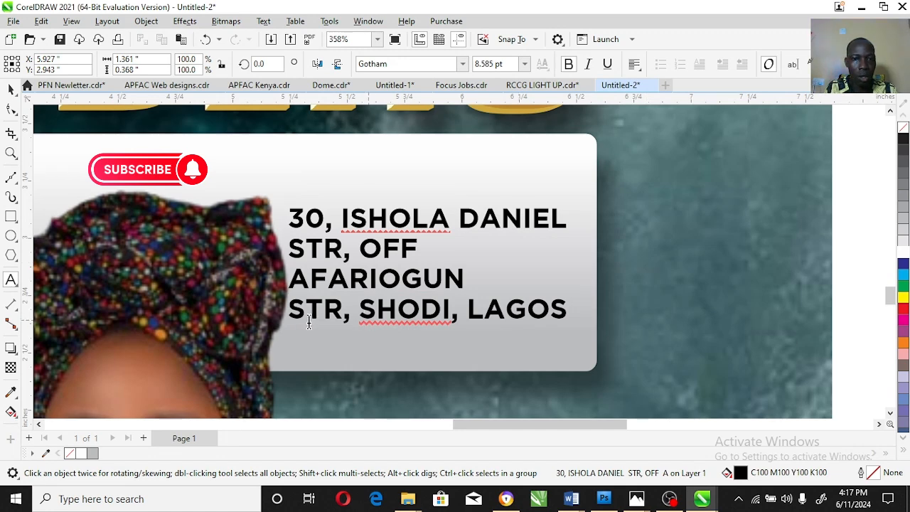
pyautogui.click(291, 314)
pyautogui.press('BackSpace')
pyautogui.click(545, 281)
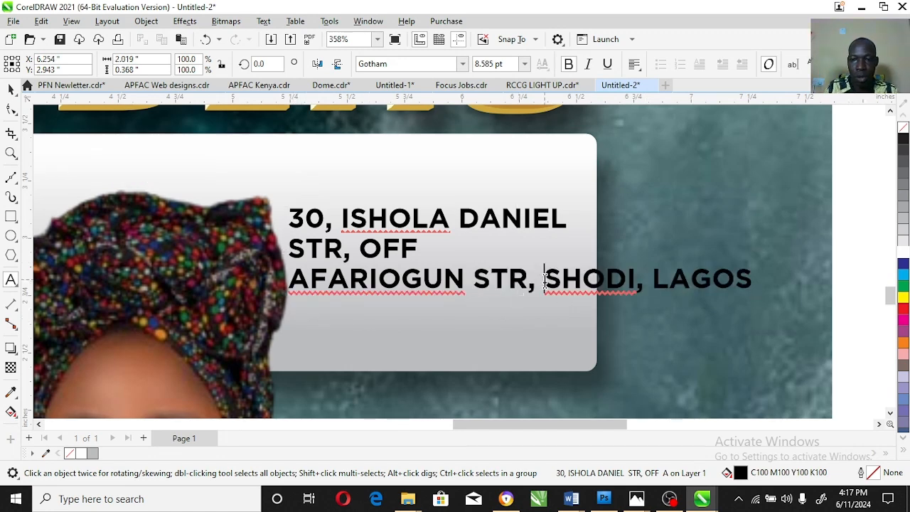
pyautogui.press('Return')
# Step: Enlarge the venue address to about 9.052 pt and tighten its character spacing
pyautogui.hotkey('ctrl', 'space')
pyautogui.moveTo(571, 205); pyautogui.dragTo(585, 199)
pyautogui.click(11, 112)
pyautogui.moveTo(585, 331); pyautogui.dragTo(552, 336)
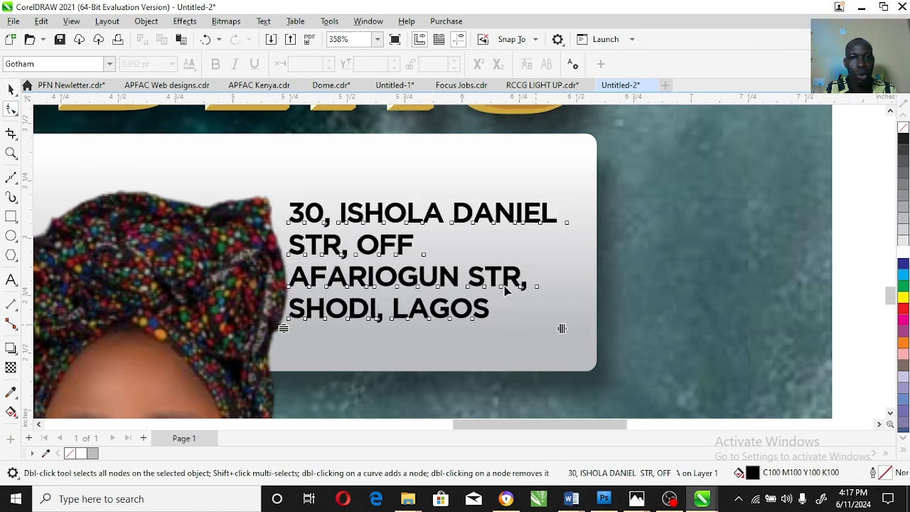
pyautogui.hotkey('ctrl', 'space')
pyautogui.press('z')
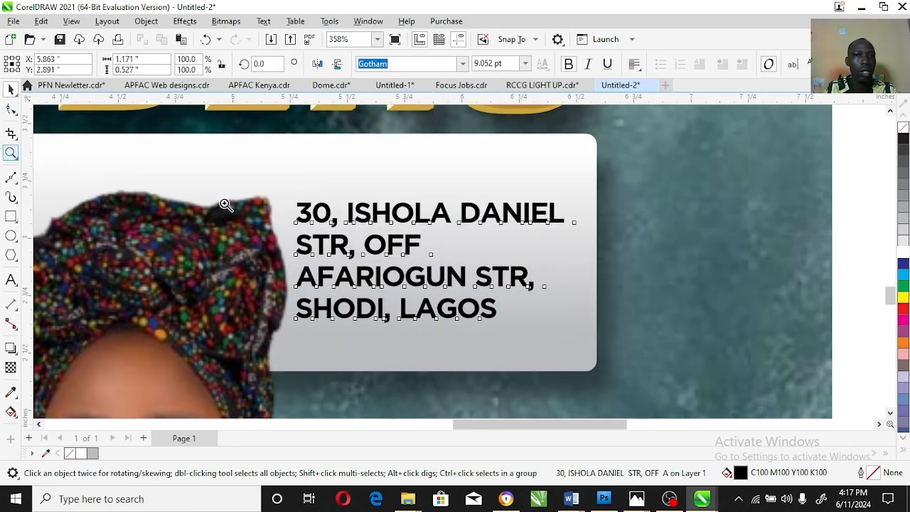
pyautogui.rightClick(557, 285)
pyautogui.moveTo(382, 247); pyautogui.dragTo(604, 270)
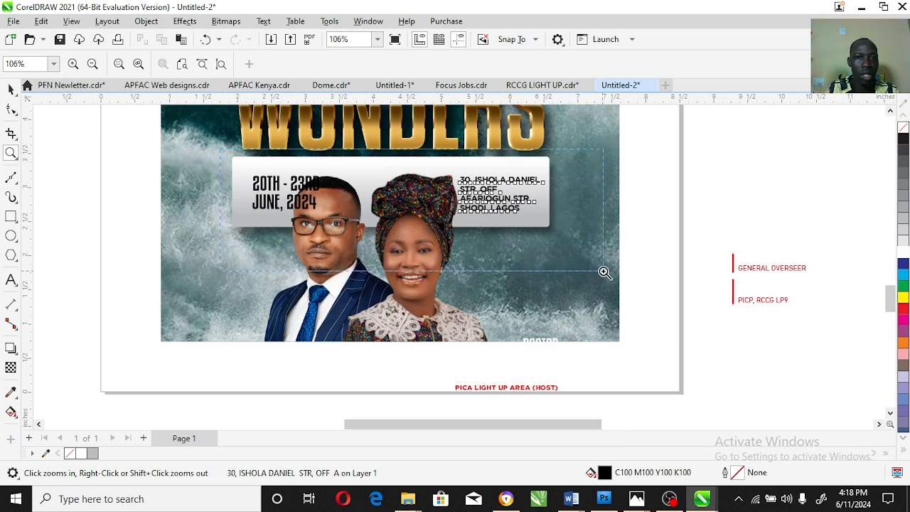
pyautogui.press('space')
pyautogui.click(303, 238)
pyautogui.keyDown('alt'); pyautogui.click(302, 239); pyautogui.keyUp('alt')
pyautogui.moveTo(301, 239); pyautogui.dragTo(313, 237)
pyautogui.hotkey('ctrl', 'z')
# Step: Move the man's portrait right to about X 3.66 in, closer to the woman's
pyautogui.keyDown('alt'); pyautogui.click(279, 254); pyautogui.keyUp('alt')
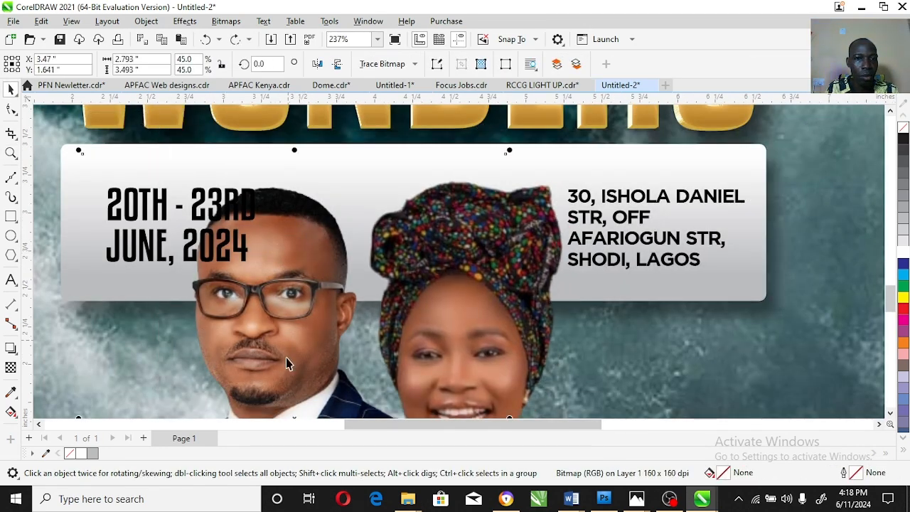
pyautogui.moveTo(295, 419); pyautogui.dragTo(328, 370)
pyautogui.hotkey('ctrl', 'z')
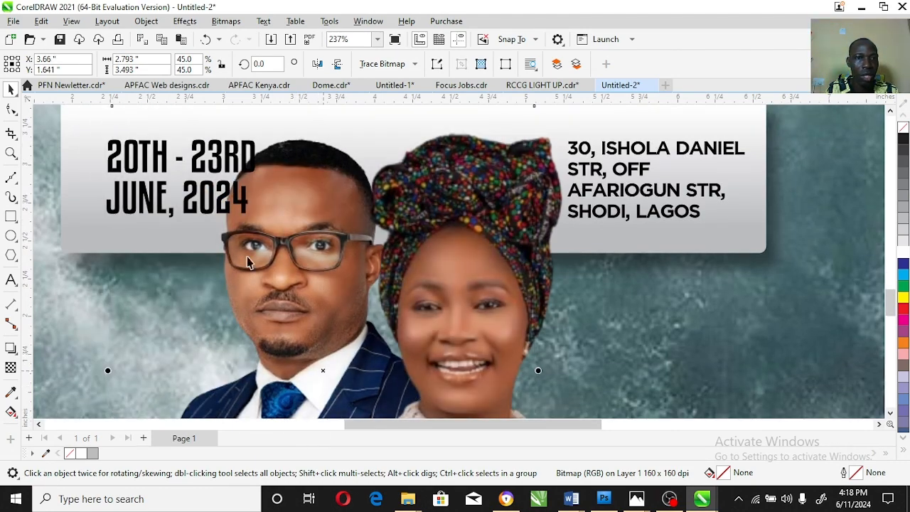
# Step: Move the 20TH - 23RD JUNE, 2024 text left on the panel, clear of the man's head
pyautogui.click(891, 114)
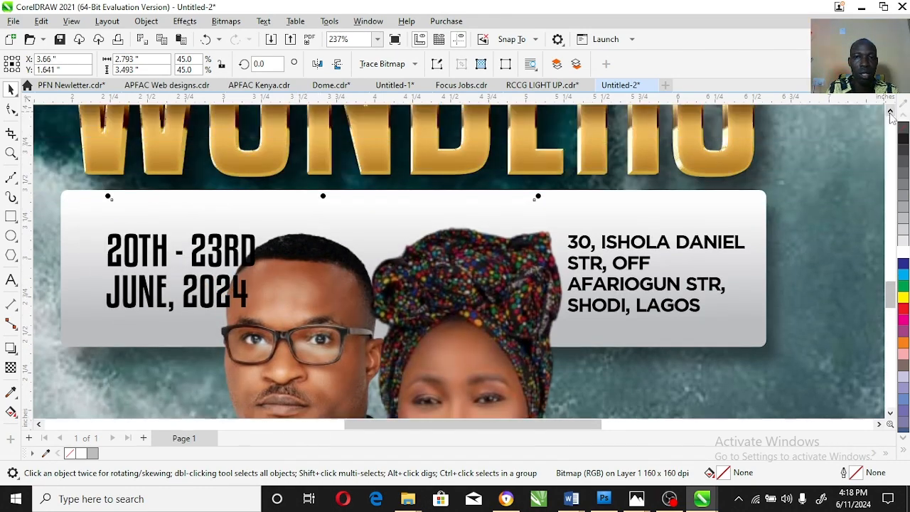
pyautogui.click(681, 242)
pyautogui.click(151, 255)
pyautogui.click(147, 285)
pyautogui.moveTo(147, 285); pyautogui.dragTo(119, 279)
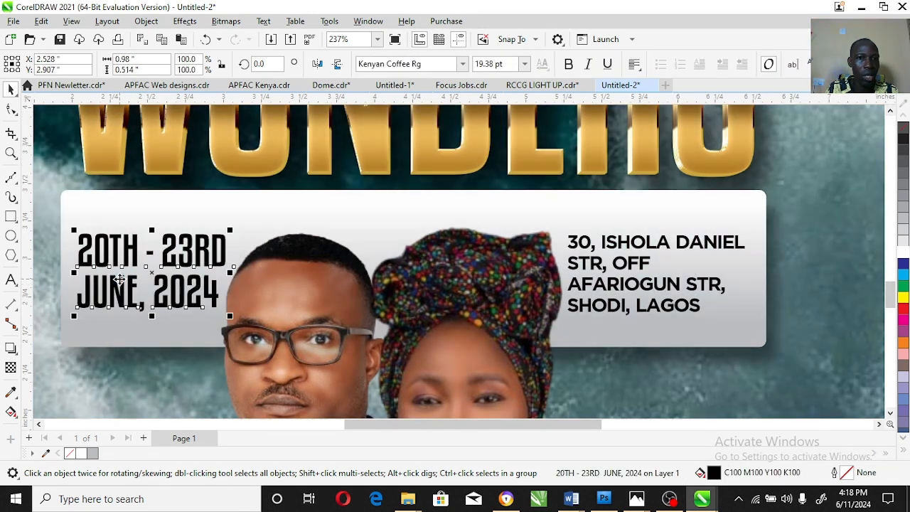
# Step: Move the woman's portrait up and slightly right until her headwrap reaches the gradient panel's upper edge
pyautogui.moveTo(529, 278); pyautogui.dragTo(523, 247)
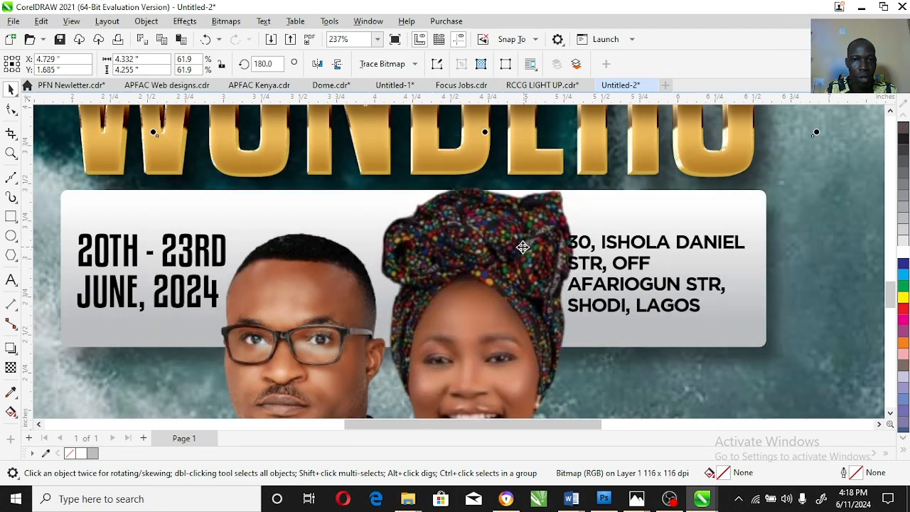
pyautogui.click(318, 291)
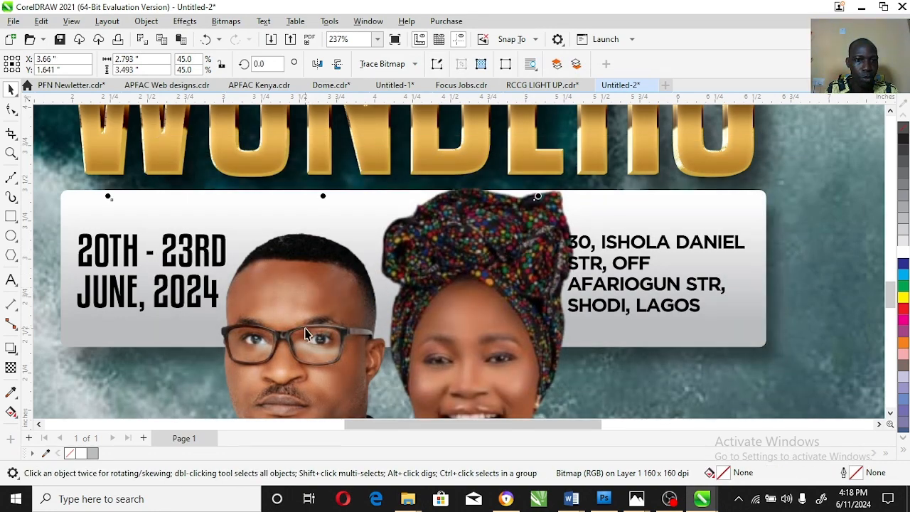
pyautogui.doubleClick(10, 153)
pyautogui.press('space')
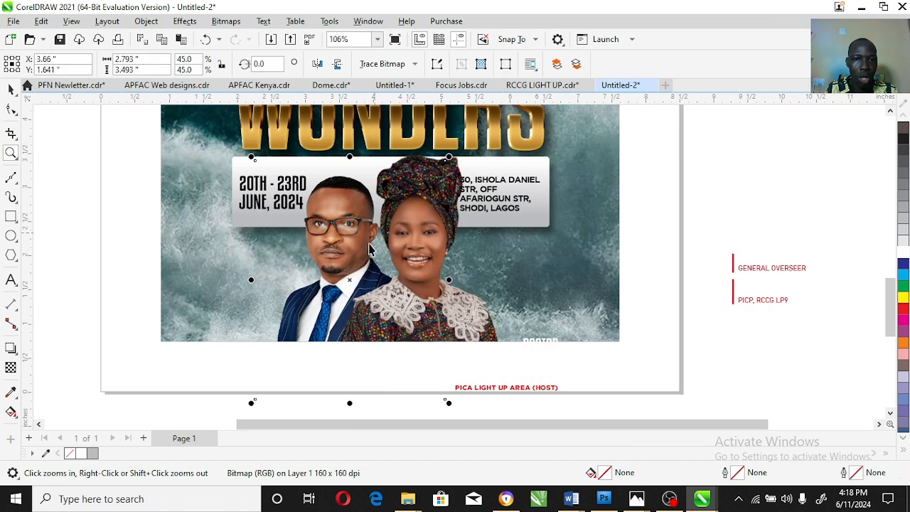
pyautogui.click(701, 197)
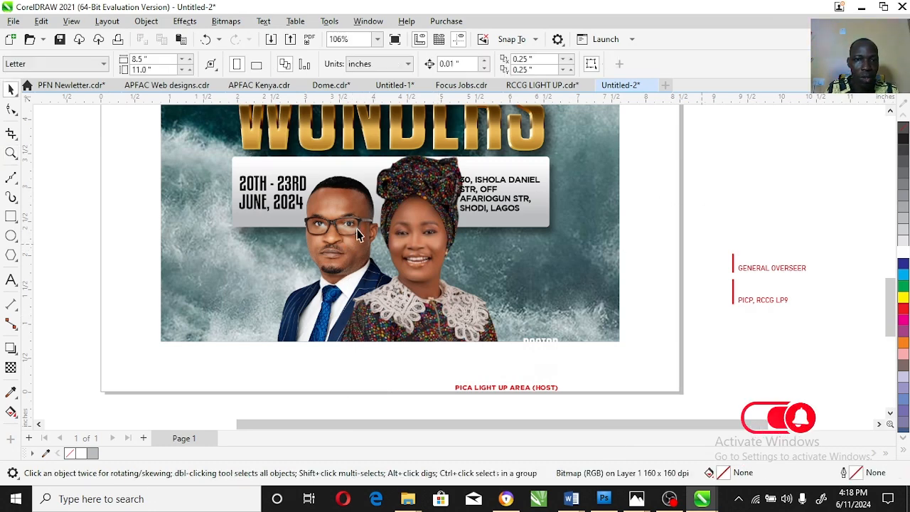
# Step: Move the venue address right to about X 5.931 in and enlarge the man's portrait to about 3.016 × 3.772 in
pyautogui.click(502, 207)
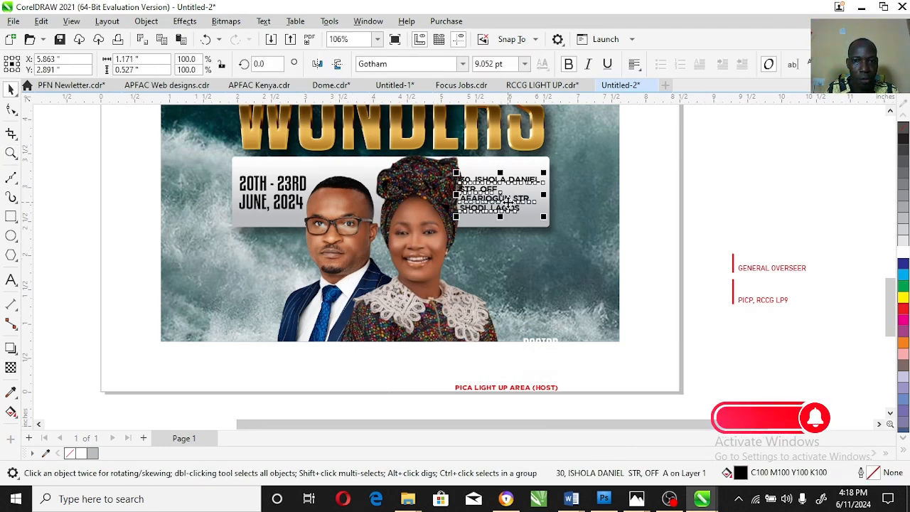
pyautogui.moveTo(512, 204); pyautogui.dragTo(517, 211)
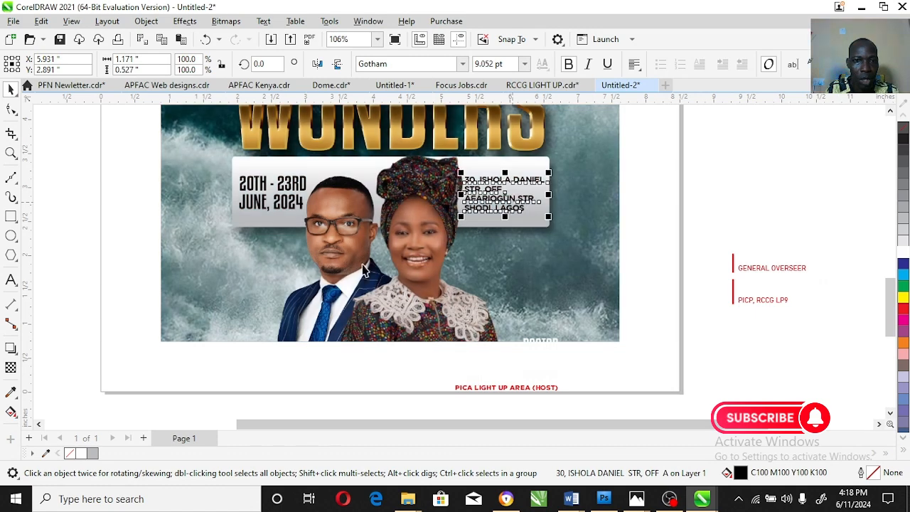
pyautogui.click(329, 278)
pyautogui.moveTo(250, 154); pyautogui.dragTo(246, 148)
pyautogui.moveTo(450, 149); pyautogui.dragTo(461, 138)
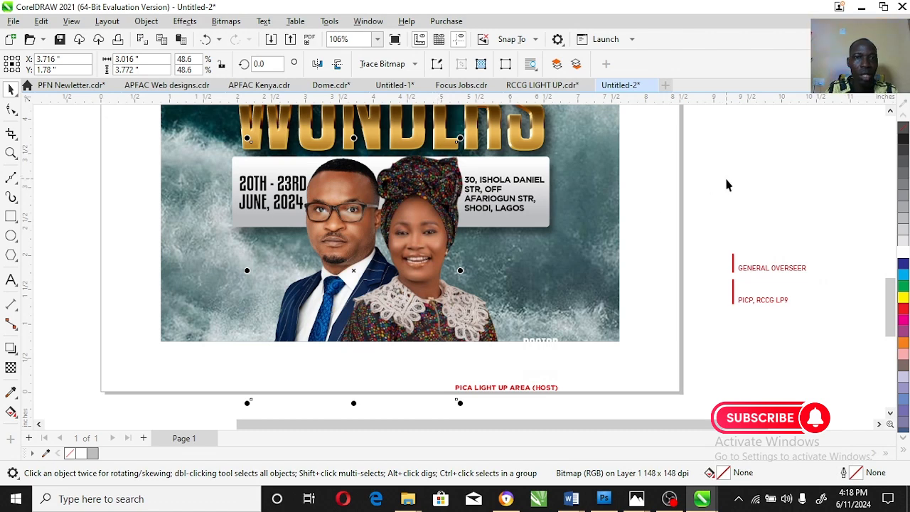
# Step: Move the woman's portrait slightly left to about X 4.661 in, closer to the man's
pyautogui.click(429, 257)
pyautogui.moveTo(430, 255); pyautogui.dragTo(433, 258)
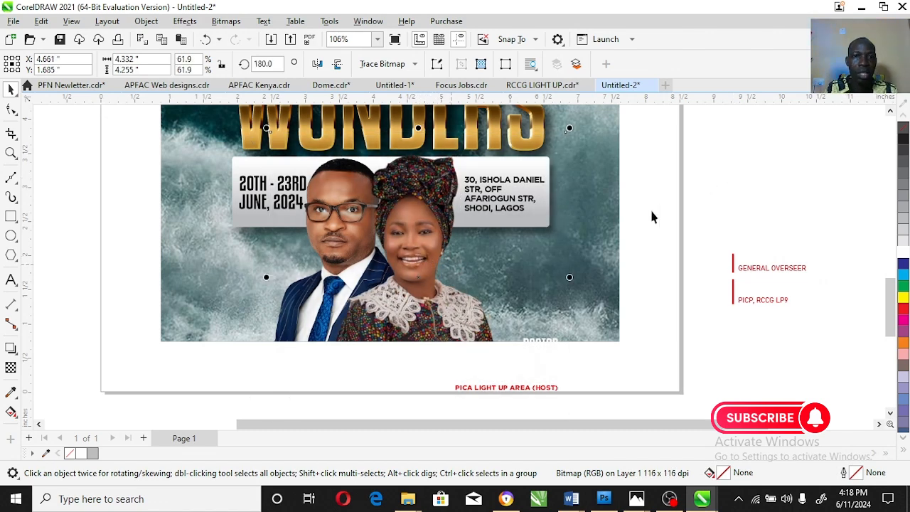
pyautogui.click(726, 203)
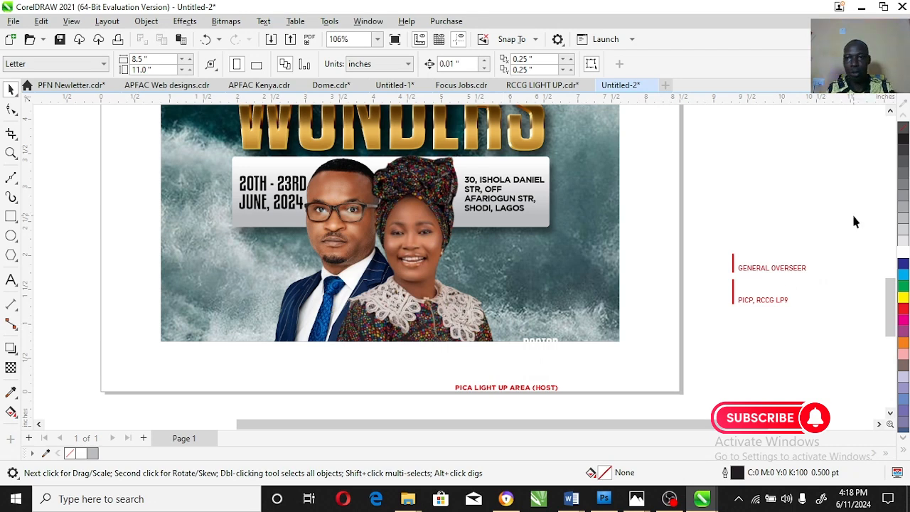
# Step: Place the two red-barred pastor credits beside the woman and the PICA LIGHT UP AREA (HOST) credit beside the man
pyautogui.moveTo(724, 326); pyautogui.dragTo(720, 326)
pyautogui.moveTo(783, 301); pyautogui.dragTo(562, 289)
pyautogui.moveTo(720, 316); pyautogui.dragTo(372, 414)
pyautogui.moveTo(539, 390); pyautogui.dragTo(259, 305)
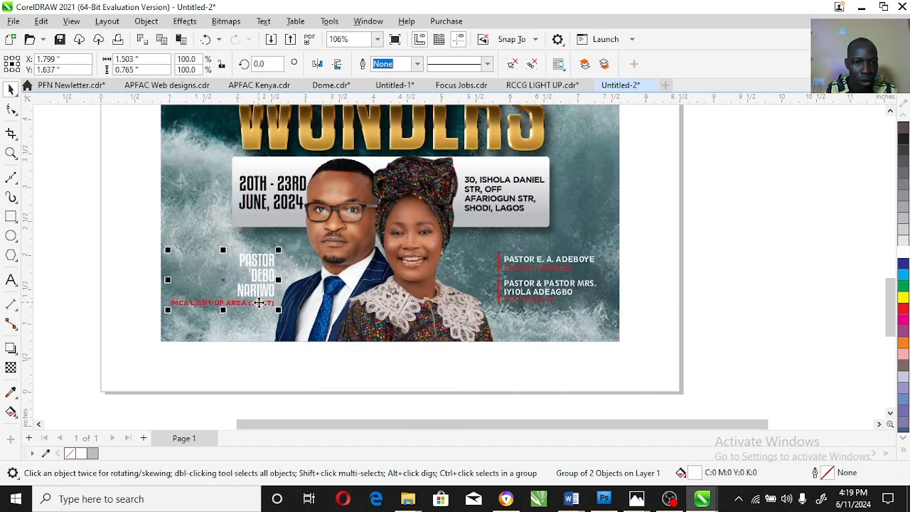
# Step: Rebreak the host's name onto two lines and fill it with 100% black (C0 M0 Y0 K100)
pyautogui.click(12, 279)
pyautogui.click(252, 276)
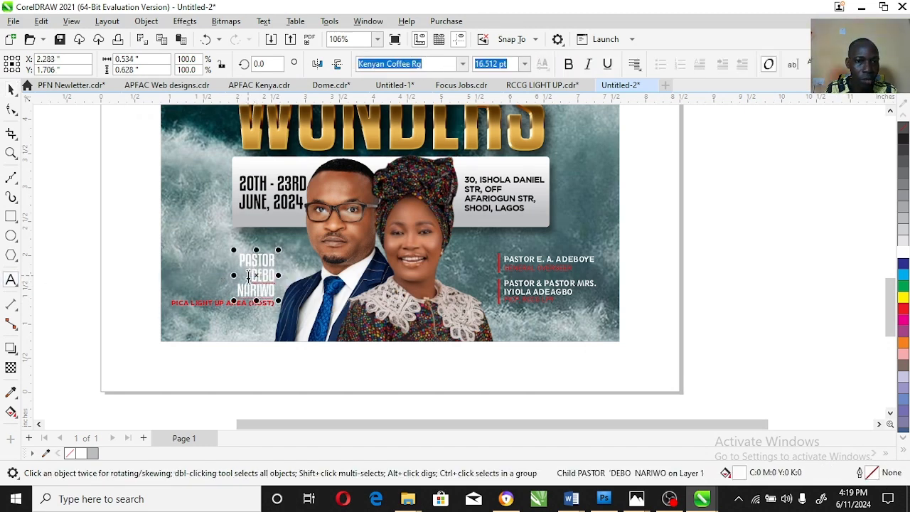
pyautogui.press('BackSpace')
pyautogui.hotkey('ctrl', 'space')
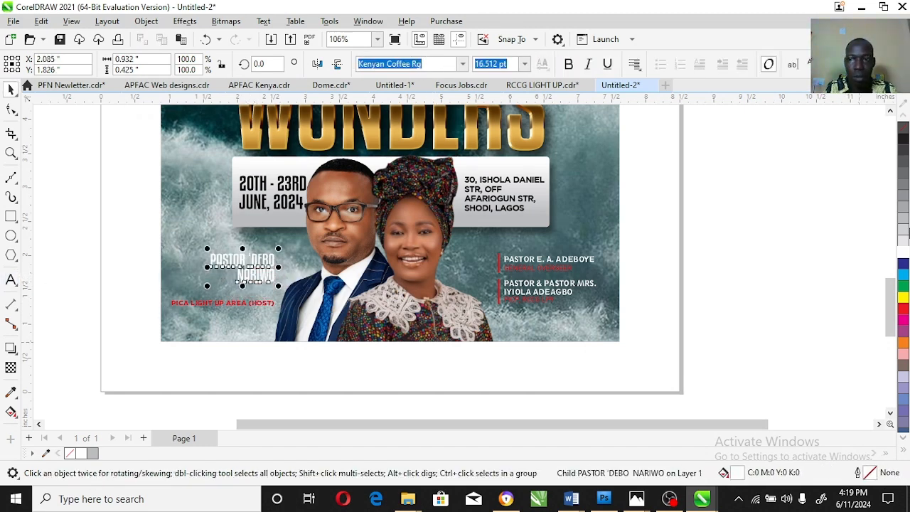
pyautogui.click(905, 451)
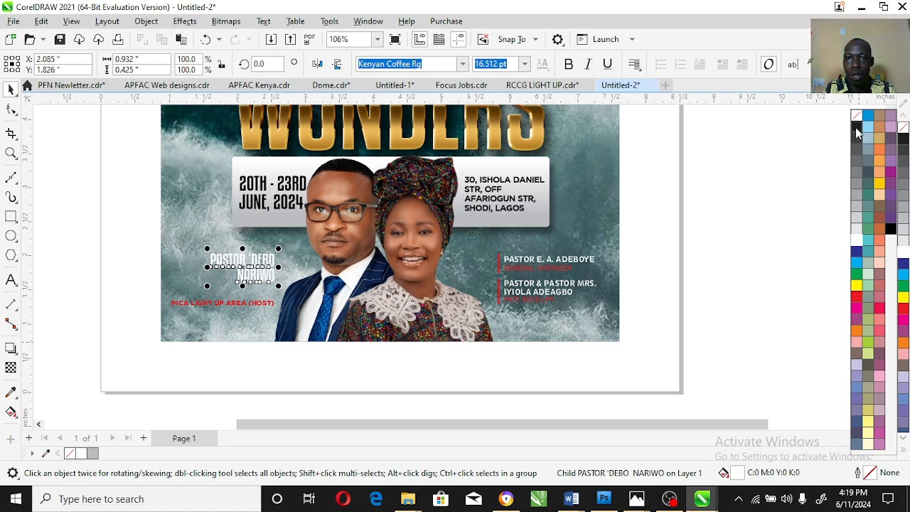
pyautogui.click(856, 128)
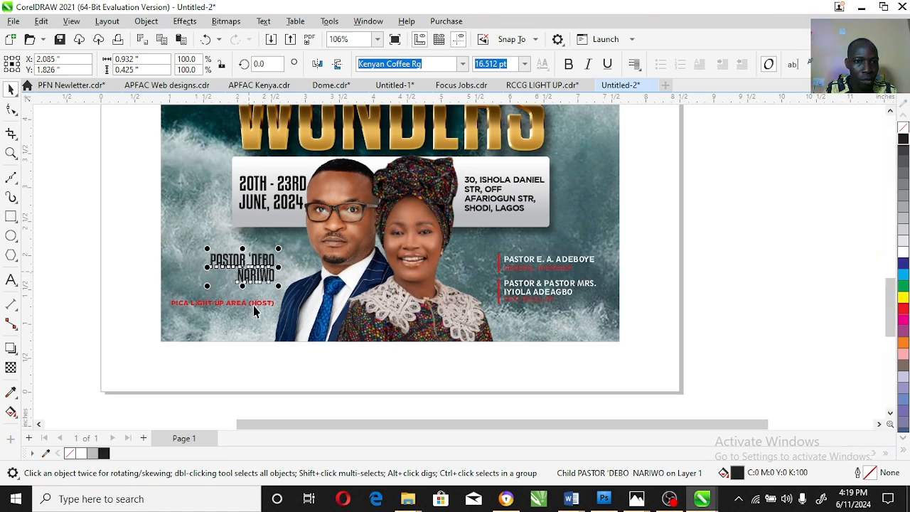
# Step: Move the PICA LIGHT UP AREA (HOST) caption up under the host's name and break it before (HOST)
pyautogui.click(254, 304)
pyautogui.keyDown('ctrl'); pyautogui.click(277, 299); pyautogui.keyUp('ctrl')
pyautogui.moveTo(277, 298); pyautogui.dragTo(296, 281)
pyautogui.click(11, 280)
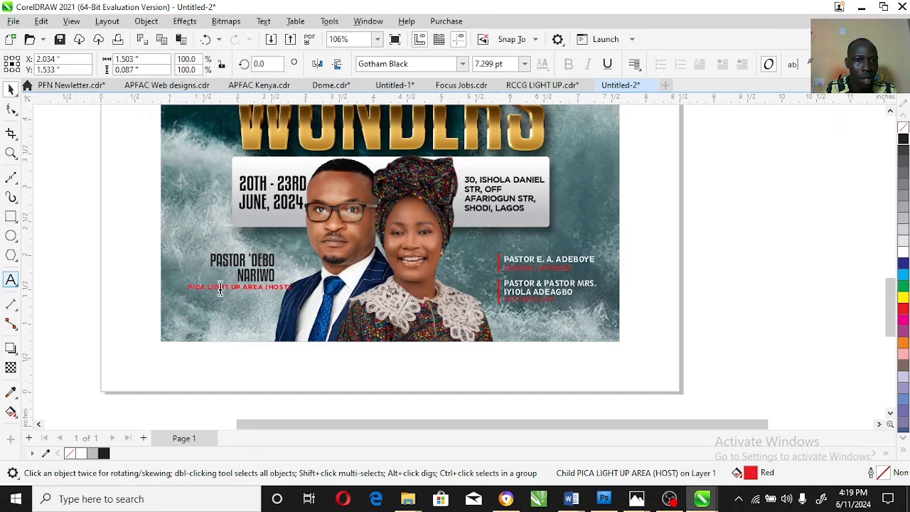
pyautogui.click(266, 290)
pyautogui.press('Return')
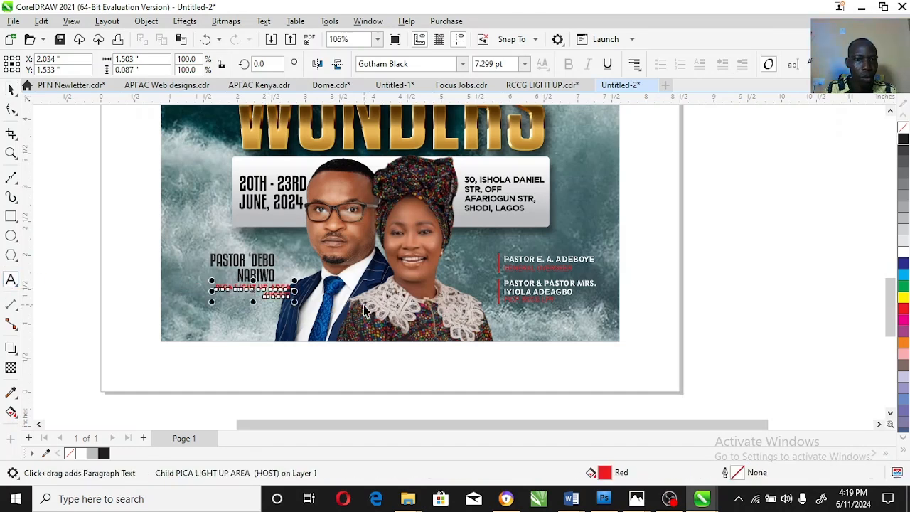
# Step: Right-align the host's name with its caption and move both down to about X 2.016, Y 1.196 in
pyautogui.hotkey('ctrl', 'space')
pyautogui.click(265, 275)
pyautogui.click(535, 64)
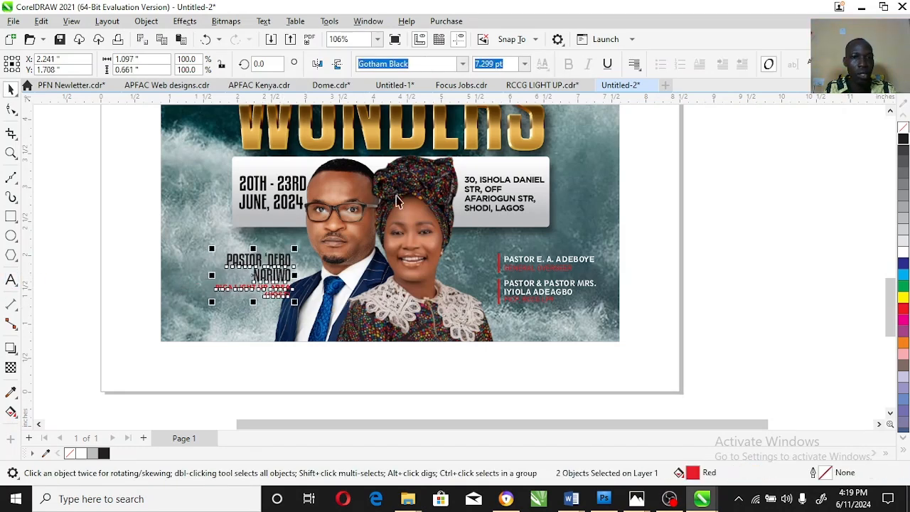
pyautogui.moveTo(274, 281); pyautogui.dragTo(274, 307)
pyautogui.moveTo(269, 321); pyautogui.dragTo(268, 316)
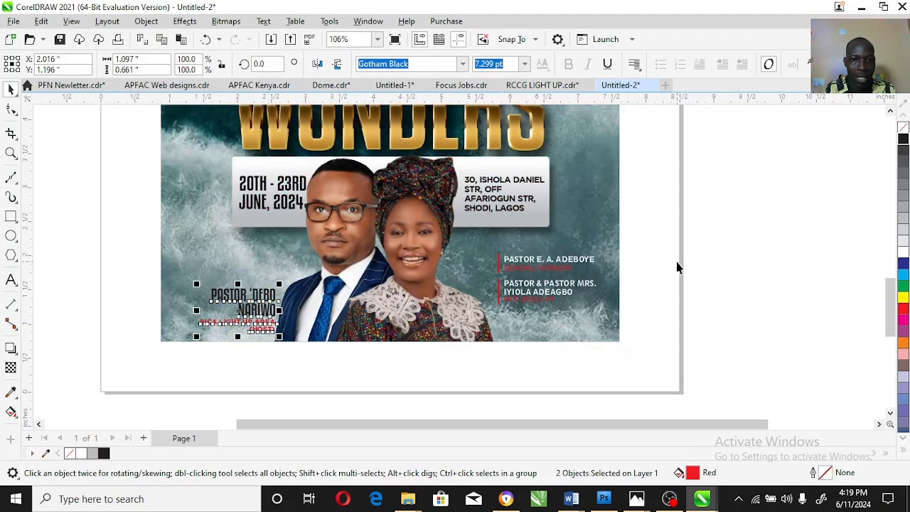
# Step: Ungroup the red-barred credits and move the GENERAL OVERSEER credit with its bar just beneath the gradient panel, beside the woman
pyautogui.moveTo(690, 233); pyautogui.dragTo(475, 279)
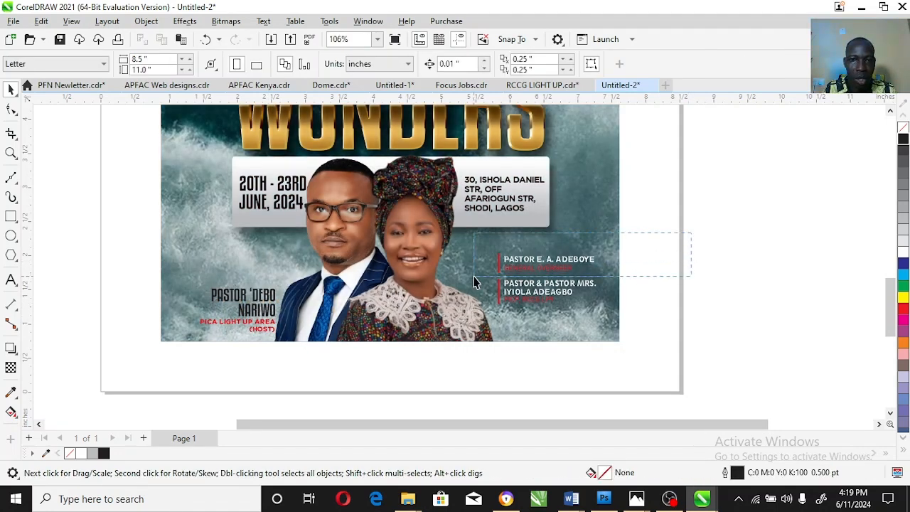
pyautogui.click(550, 266)
pyautogui.click(562, 261)
pyautogui.click(532, 64)
pyautogui.moveTo(711, 238); pyautogui.dragTo(337, 256)
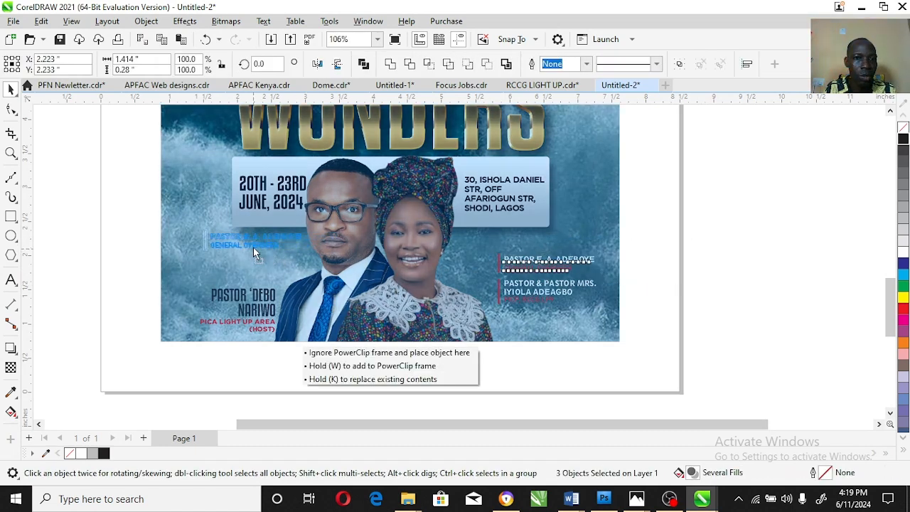
pyautogui.moveTo(253, 247); pyautogui.dragTo(254, 249)
pyautogui.moveTo(674, 264); pyautogui.dragTo(471, 315)
pyautogui.moveTo(196, 226); pyautogui.dragTo(332, 257)
pyautogui.moveTo(258, 240); pyautogui.dragTo(520, 247)
pyautogui.click(702, 264)
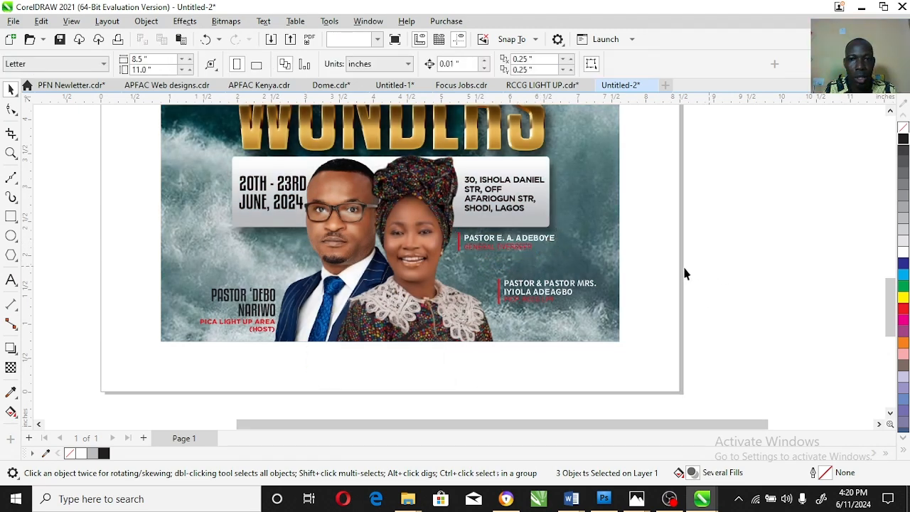
# Step: Right-align the PICP, RCCG LP9 credit and move it with its red bar beneath the panel, beside the man
pyautogui.moveTo(667, 272); pyautogui.dragTo(562, 291)
pyautogui.moveTo(502, 314); pyautogui.dragTo(278, 244)
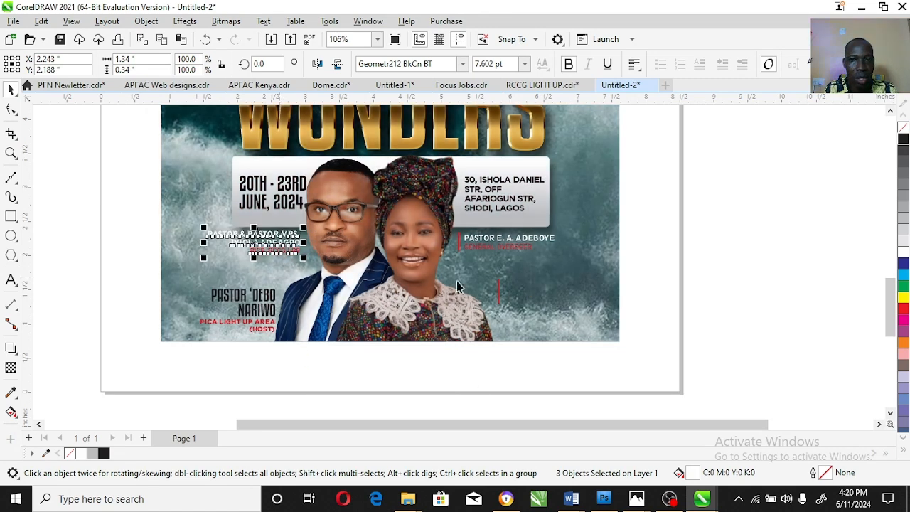
pyautogui.moveTo(499, 293); pyautogui.dragTo(306, 252)
# Step: Align the red bars of the PICP and GENERAL OVERSEER credits on a common horizontal centre line
pyautogui.keyDown('shift'); pyautogui.click(457, 247); pyautogui.keyUp('shift')
pyautogui.keyDown('shift'); pyautogui.click(460, 247); pyautogui.keyUp('shift')
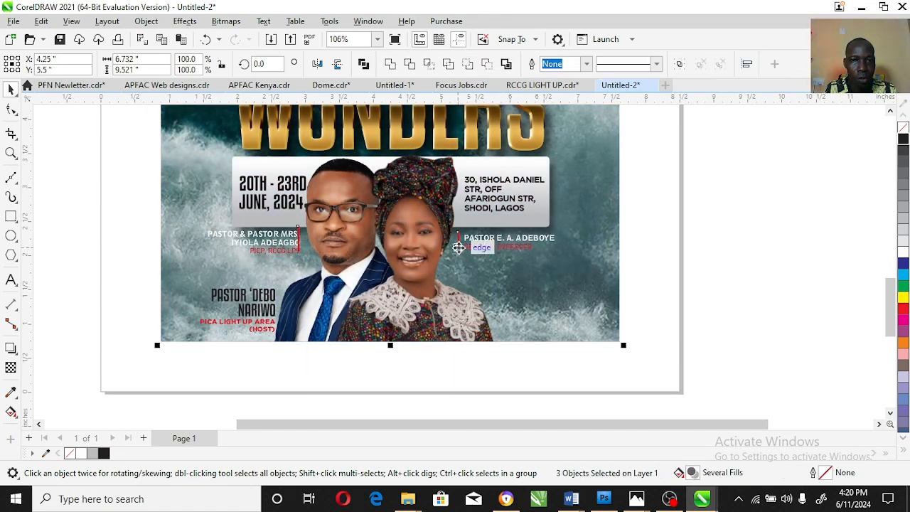
pyautogui.keyDown('shift'); pyautogui.click(490, 285); pyautogui.keyUp('shift')
pyautogui.press('e')
pyautogui.click(722, 269)
# Step: Move the PICP credit text left to about X 2.165 in, clear of its red bar
pyautogui.click(286, 244)
pyautogui.keyDown('shift'); pyautogui.click(283, 251); pyautogui.keyUp('shift')
pyautogui.keyDown('shift'); pyautogui.click(285, 234); pyautogui.keyUp('shift')
pyautogui.moveTo(286, 234); pyautogui.dragTo(281, 235)
pyautogui.press('Left')
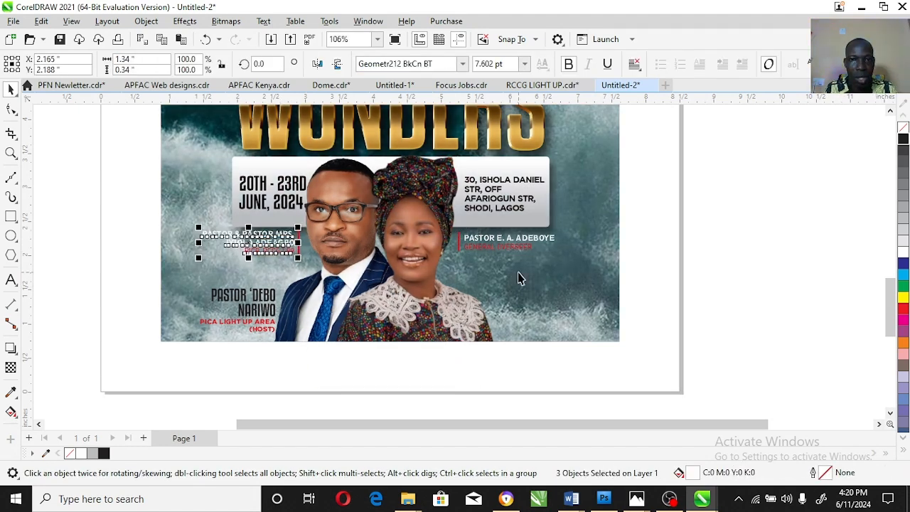
pyautogui.press('Escape')
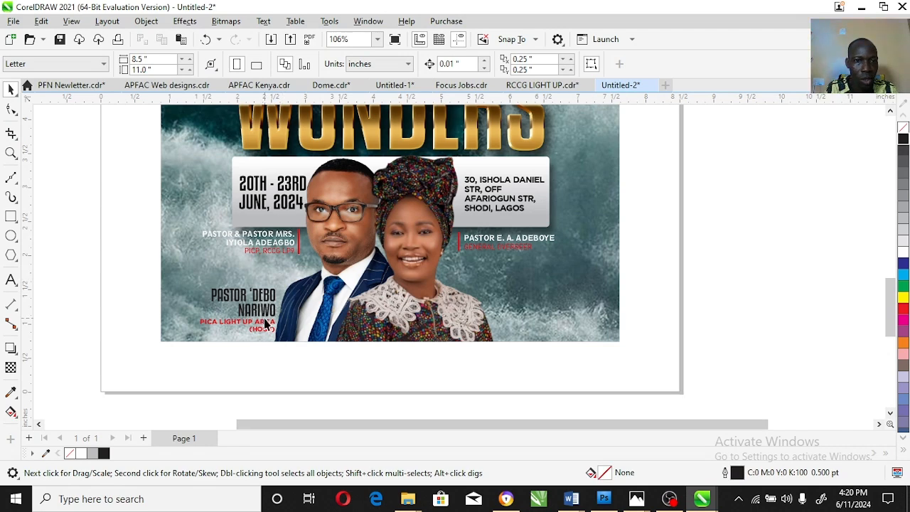
# Step: Duplicate the host's name and caption to the opposite side of the portraits, level with the originals
pyautogui.moveTo(158, 273); pyautogui.dragTo(313, 349)
pyautogui.moveTo(264, 331); pyautogui.dragTo(565, 333)
pyautogui.rightClick(565, 333)
pyautogui.click(551, 310)
pyautogui.moveTo(711, 258); pyautogui.dragTo(434, 348)
pyautogui.click(681, 326)
pyautogui.click(572, 311)
# Step: Left-align the copied name and move it left to about X 6.298 in, beside the woman's dress
pyautogui.click(11, 281)
pyautogui.click(569, 296)
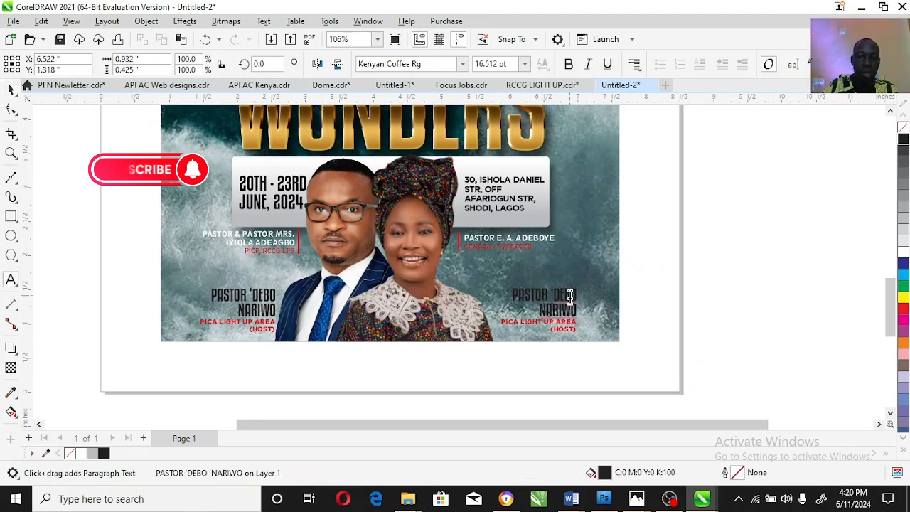
pyautogui.hotkey('ctrl', 'l')
pyautogui.hotkey('ctrl', 'space')
pyautogui.moveTo(567, 301); pyautogui.dragTo(552, 302)
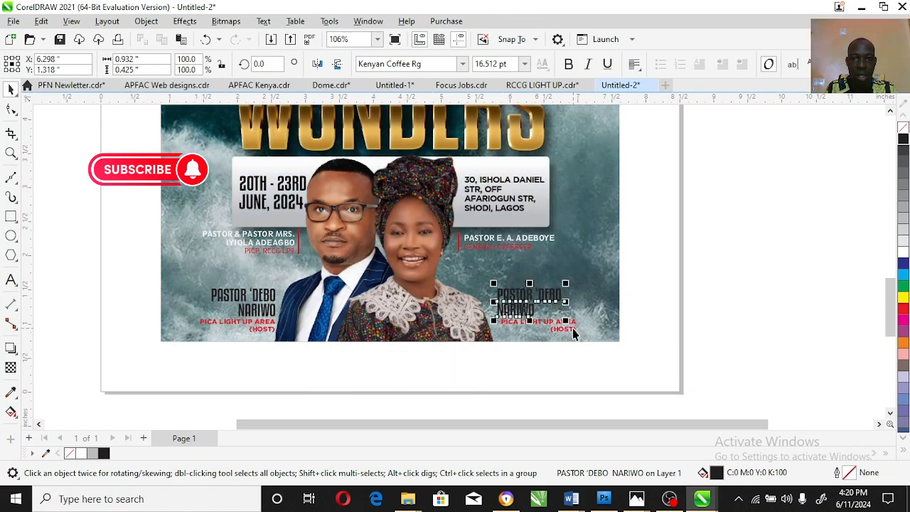
# Step: Break the copied caption into separate lines and delete its (HOST) line
pyautogui.click(575, 326)
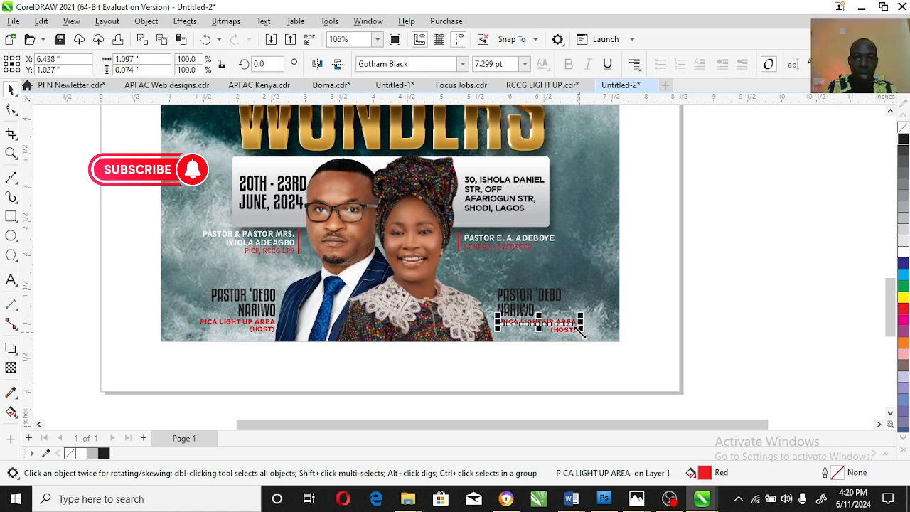
pyautogui.hotkey('ctrl', 'k')
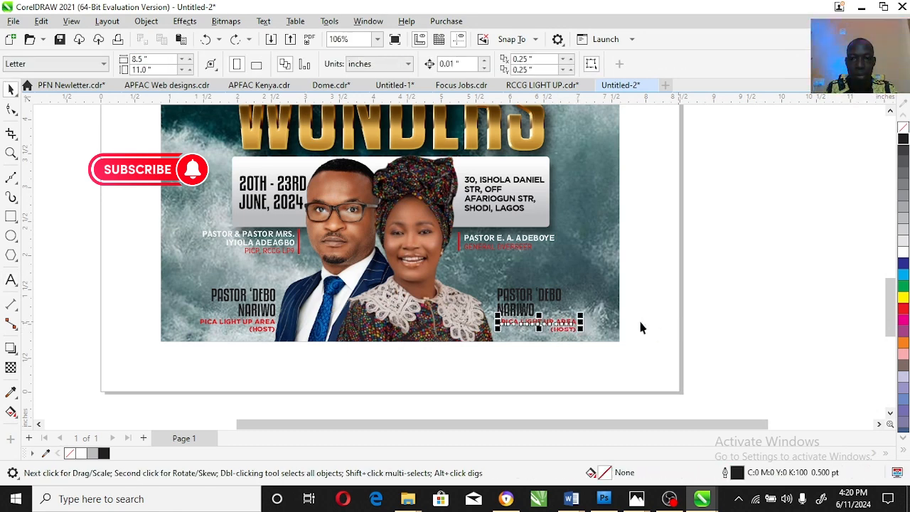
pyautogui.click(728, 330)
pyautogui.click(564, 331)
pyautogui.press('Delete')
# Step: Fill the copied name with white, replace its caption with GUEST and place that flush left beneath the name
pyautogui.click(548, 299)
pyautogui.click(565, 324)
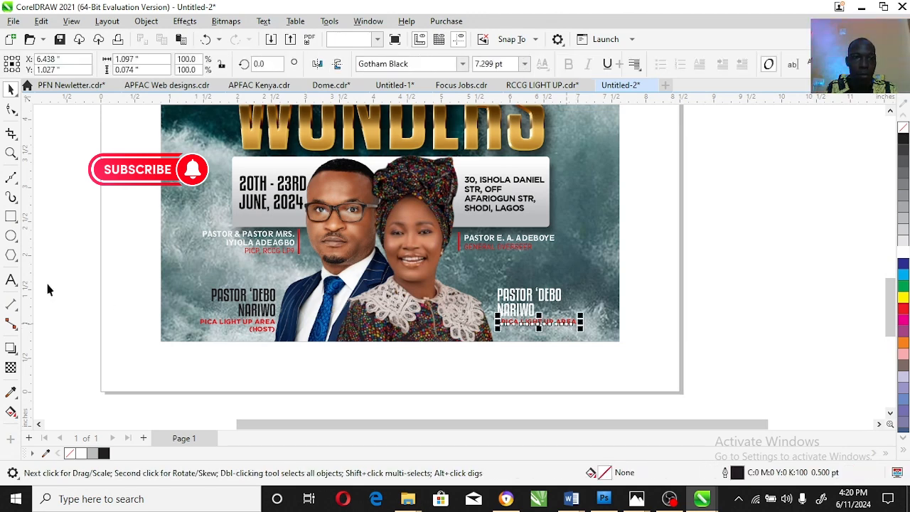
pyautogui.click(10, 280)
pyautogui.write('GUE')
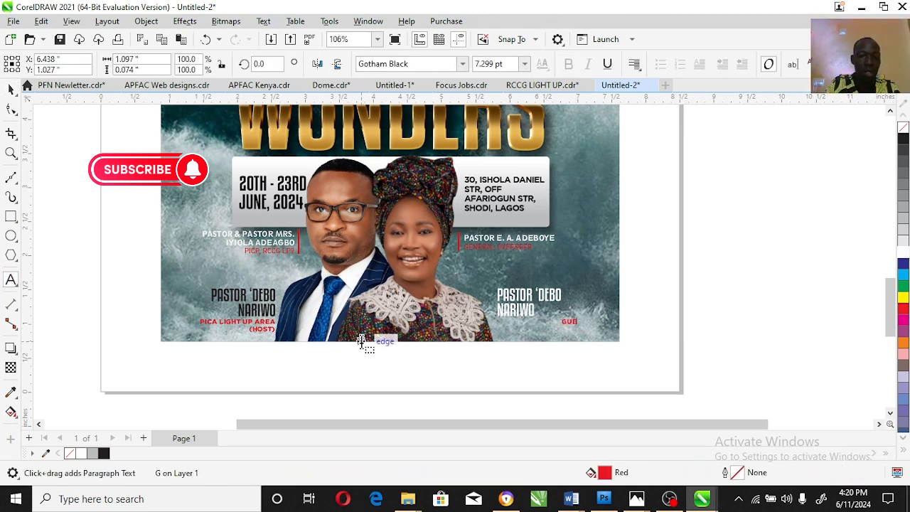
pyautogui.write('ST')
pyautogui.hotkey('ctrl', 'space')
pyautogui.moveTo(564, 326); pyautogui.dragTo(511, 339)
# Step: Switch to the client's WhatsApp chat and copy the guest artist's name from the forwarded message
pyautogui.hotkey('alt', 'Tab')
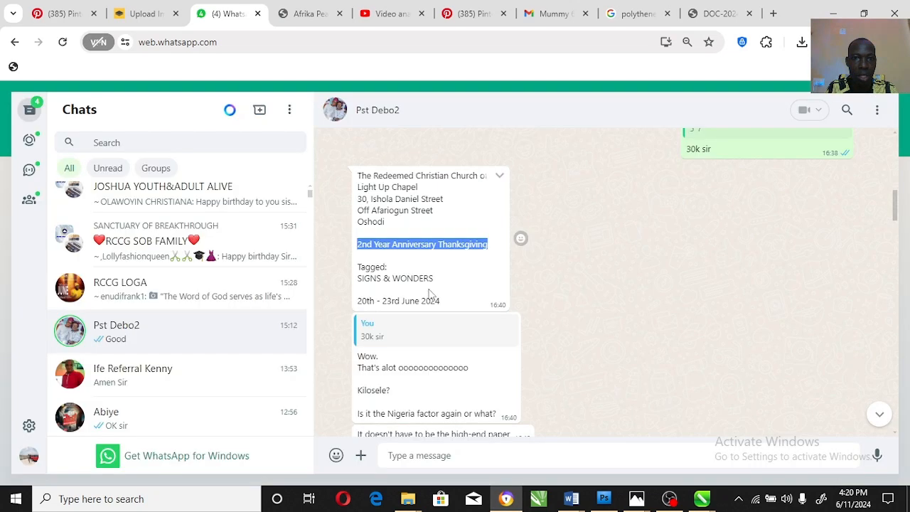
pyautogui.scroll(-15, 428, 292)
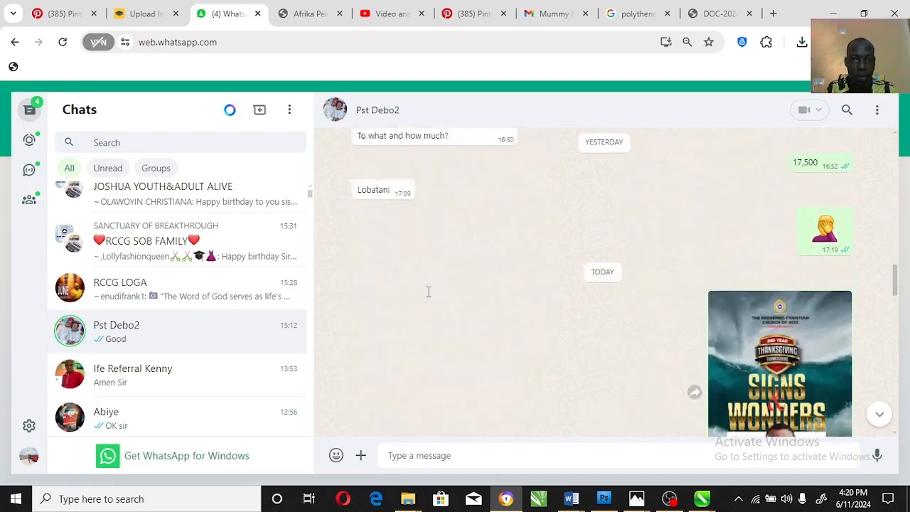
pyautogui.scroll(-10, 427, 292)
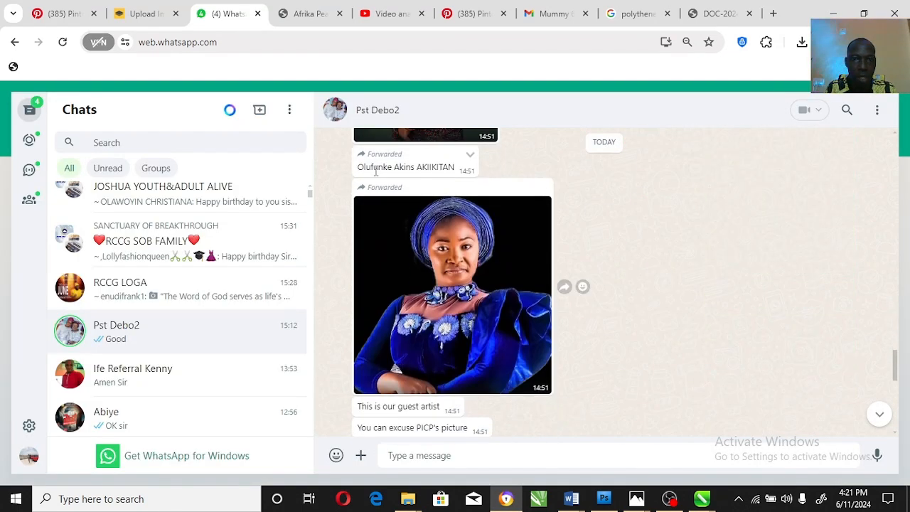
pyautogui.moveTo(357, 168); pyautogui.dragTo(448, 172)
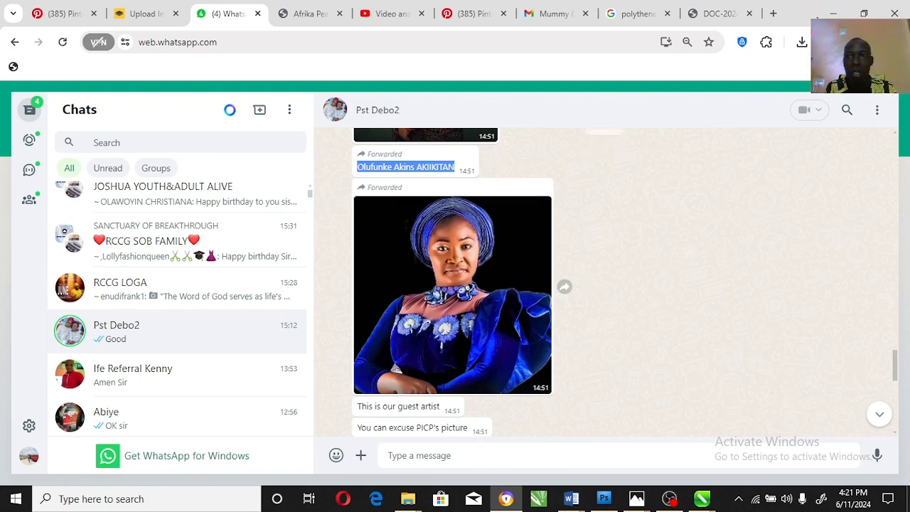
# Step: Back in CorelDRAW, replace the copied name above GUEST with the guest artist's name, broken onto two lines
pyautogui.hotkey('alt', 'Tab')
pyautogui.click(509, 296)
pyautogui.click(10, 279)
pyautogui.hotkey('ctrl', 'a')
pyautogui.hotkey('ctrl', 'v')
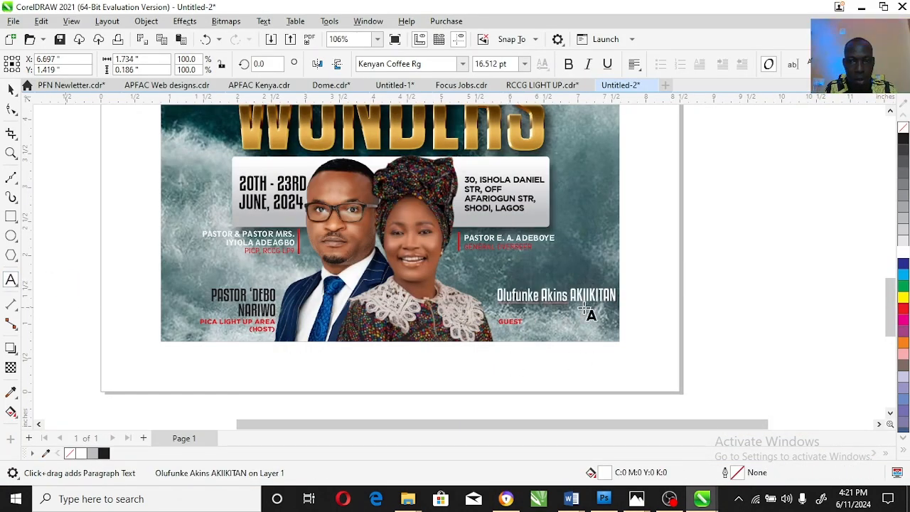
pyautogui.press('Return')
pyautogui.hotkey('ctrl', 'space')
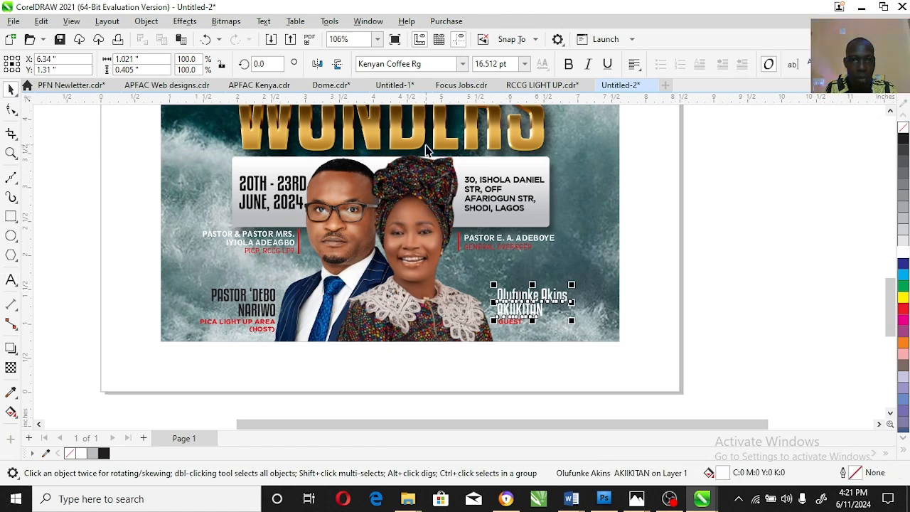
# Step: Change the guest artist's name to UPPERCASE
pyautogui.click(263, 21)
pyautogui.click(313, 301)
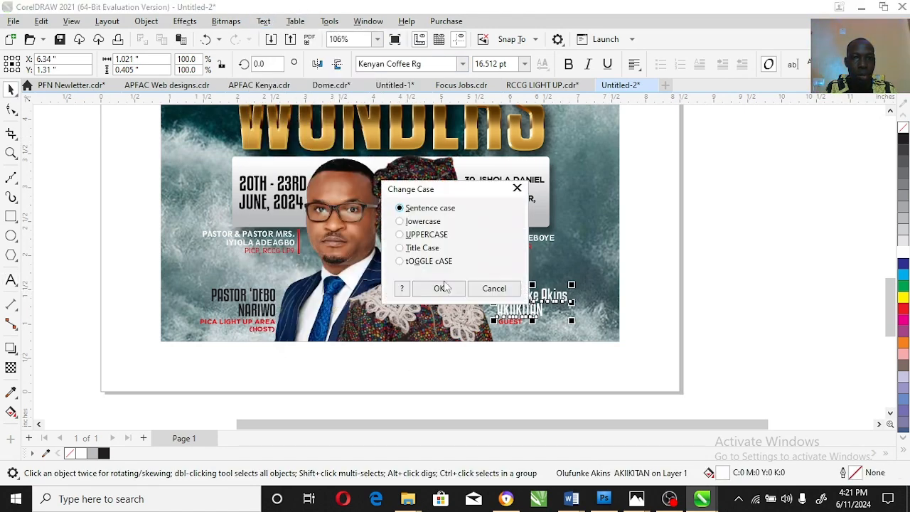
pyautogui.click(439, 289)
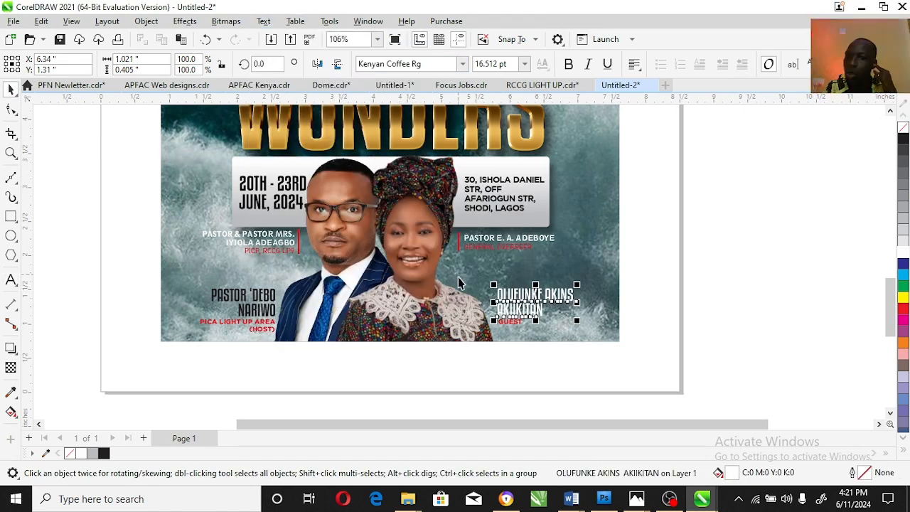
# Step: Shift the guest's name and its GUEST caption slightly toward the portraits
pyautogui.click(767, 326)
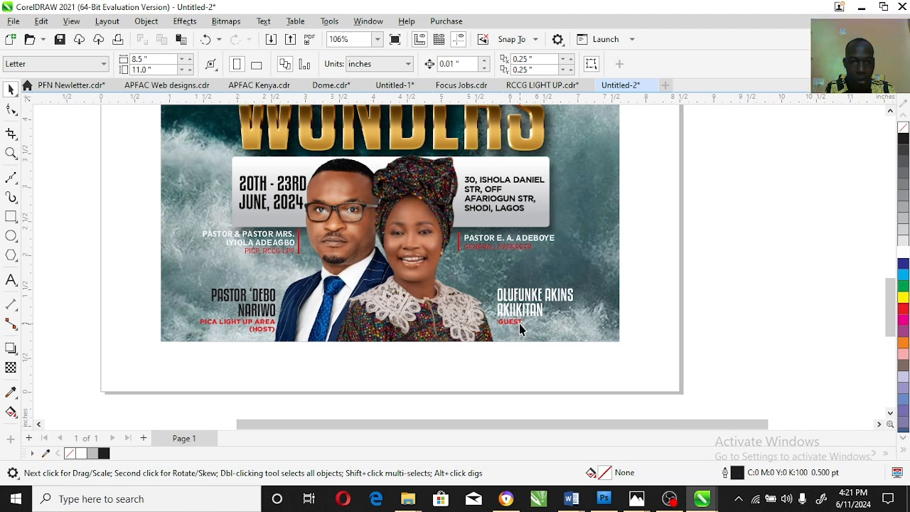
pyautogui.moveTo(561, 325); pyautogui.dragTo(488, 347)
pyautogui.moveTo(530, 317); pyautogui.dragTo(525, 316)
pyautogui.click(711, 308)
# Step: Align the top edges of the guest's name and the host's name
pyautogui.moveTo(175, 259); pyautogui.dragTo(619, 377)
pyautogui.click(11, 89)
pyautogui.click(655, 215)
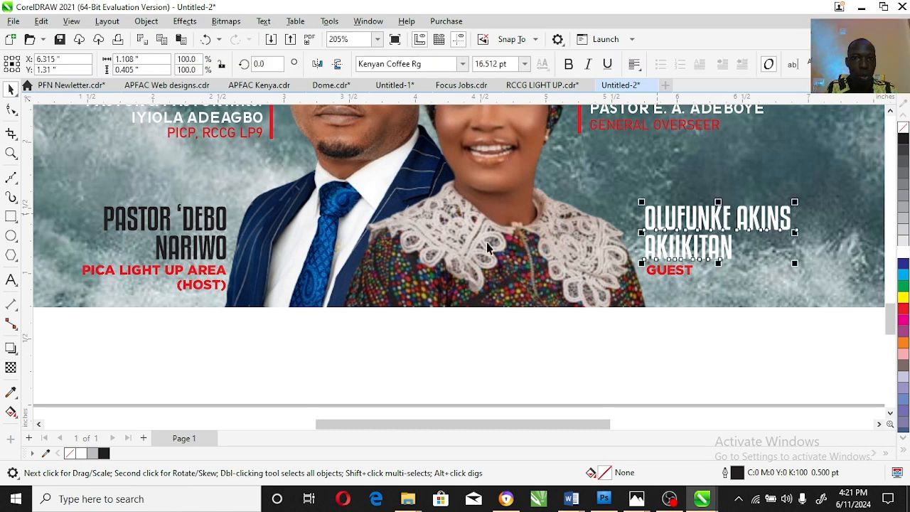
pyautogui.keyDown('shift'); pyautogui.click(209, 217); pyautogui.keyUp('shift')
pyautogui.press('t')
pyautogui.click(506, 367)
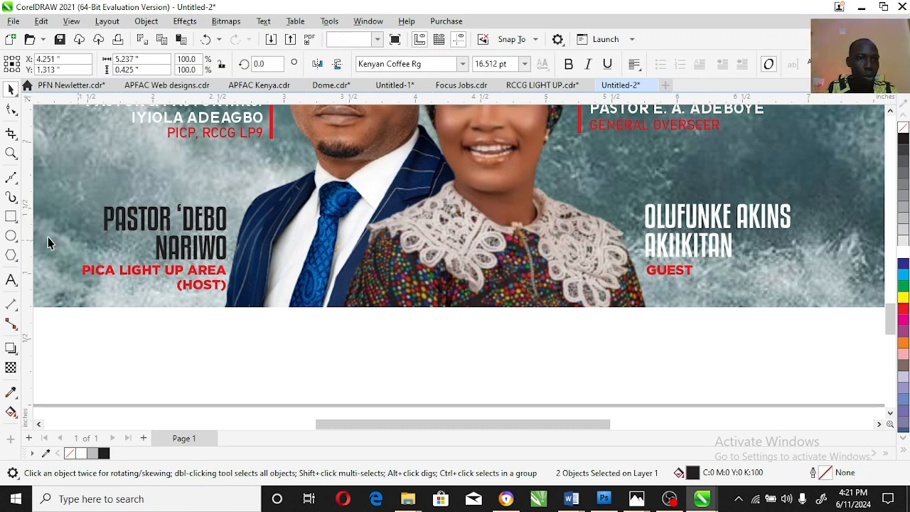
# Step: Draw a five-sided polygon about 0.32 by 0.31 inches over the man's suit, beside the host's name
pyautogui.press('Escape')
pyautogui.moveTo(246, 210); pyautogui.dragTo(291, 249)
# Step: Try converting the polygon to curves and deleting its extra nodes
pyautogui.click(11, 110)
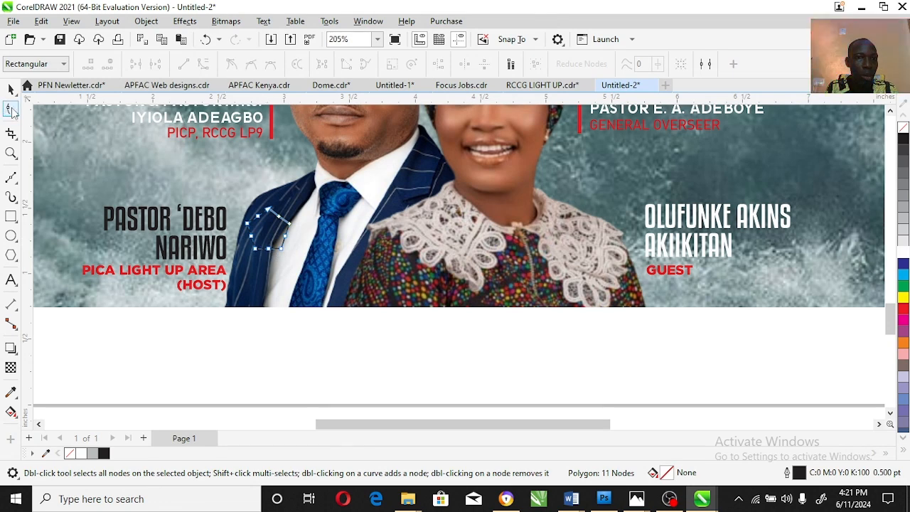
pyautogui.hotkey('ctrl', 'q')
pyautogui.doubleClick(269, 249)
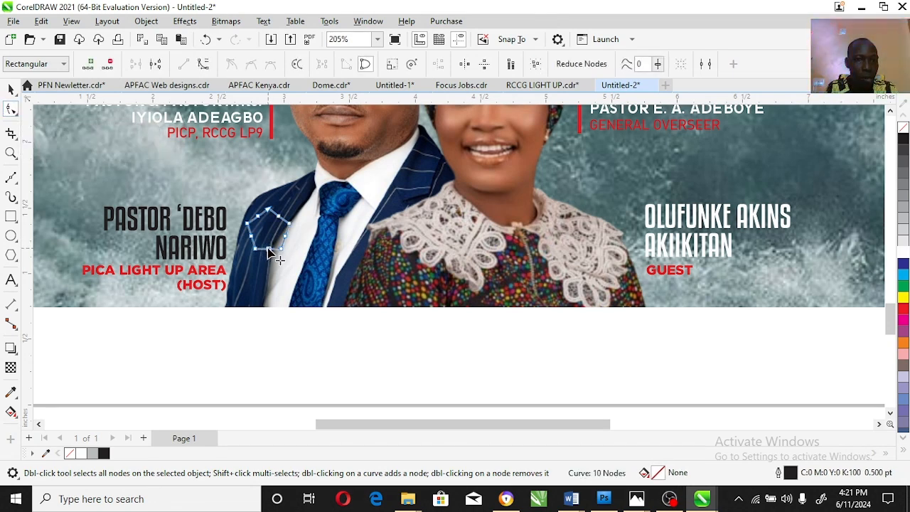
pyautogui.doubleClick(251, 236)
pyautogui.doubleClick(285, 237)
pyautogui.doubleClick(281, 240)
# Step: Undo the node deletions and the curve conversion, leaving the original editable polygon selected
pyautogui.hotkey('ctrl', 'z')
pyautogui.hotkey('ctrl', 'z')
pyautogui.hotkey('ctrl', 'z')
pyautogui.hotkey('ctrl', 'z')
pyautogui.hotkey('ctrl', 'z')
pyautogui.hotkey('ctrl', 'z')
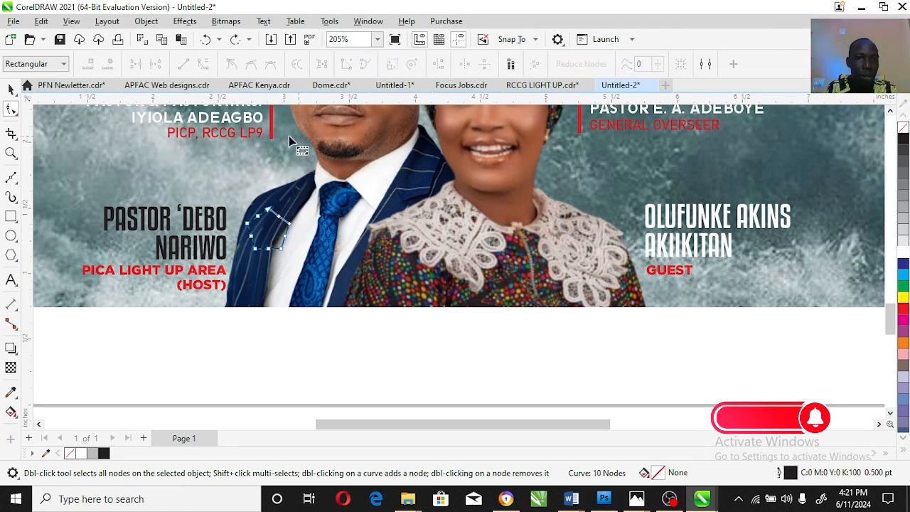
pyautogui.hotkey('ctrl', 'shift', 'z')
pyautogui.press('space')
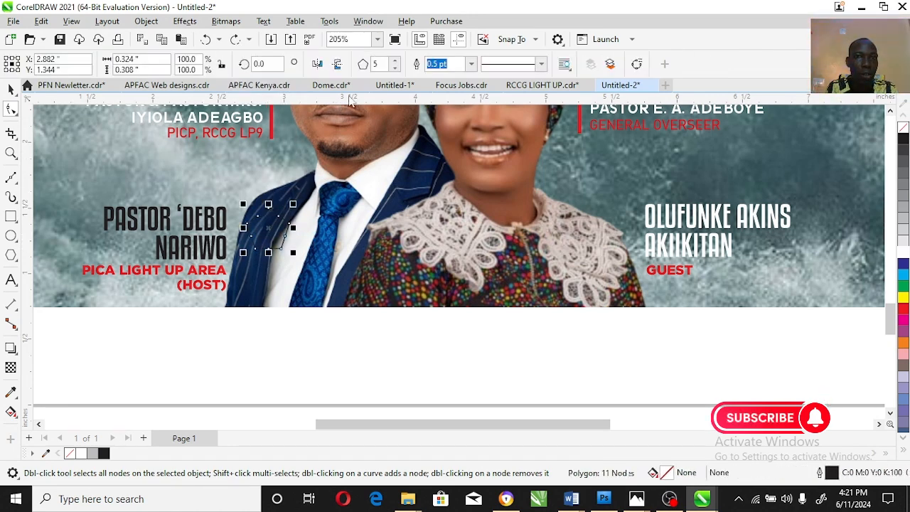
# Step: Reduce the polygon beside the host's name to 3 sides
pyautogui.click(397, 61)
pyautogui.click(397, 67)
pyautogui.click(397, 67)
pyautogui.click(396, 67)
# Step: Convert the triangle to curves and pull its base midpoint inward to form a notched arrowhead
pyautogui.click(11, 108)
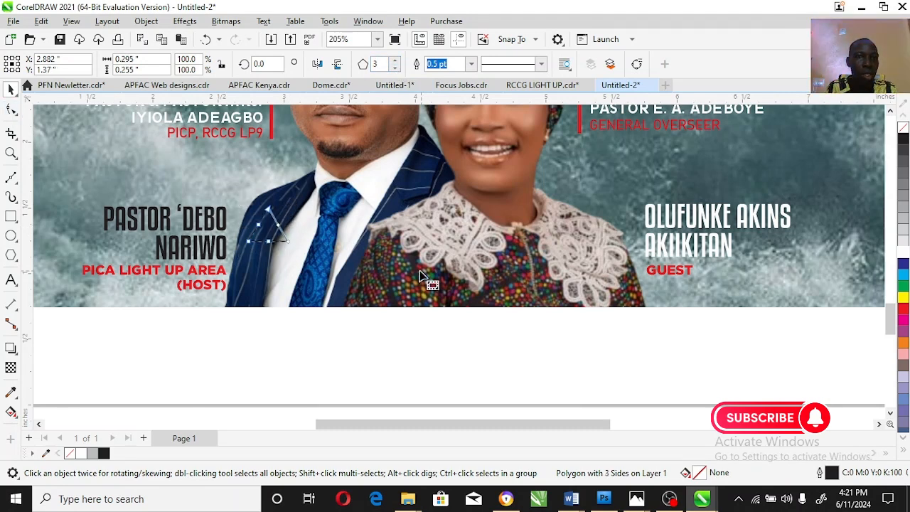
pyautogui.hotkey('ctrl', 'q')
pyautogui.moveTo(269, 242); pyautogui.dragTo(268, 225)
pyautogui.press('space')
# Step: Fill the arrowhead red without an outline and rotate it 90 degrees so it points to the host's name
pyautogui.click(904, 309)
pyautogui.rightClick(904, 127)
pyautogui.click(269, 224)
pyautogui.moveTo(292, 204); pyautogui.dragTo(235, 181)
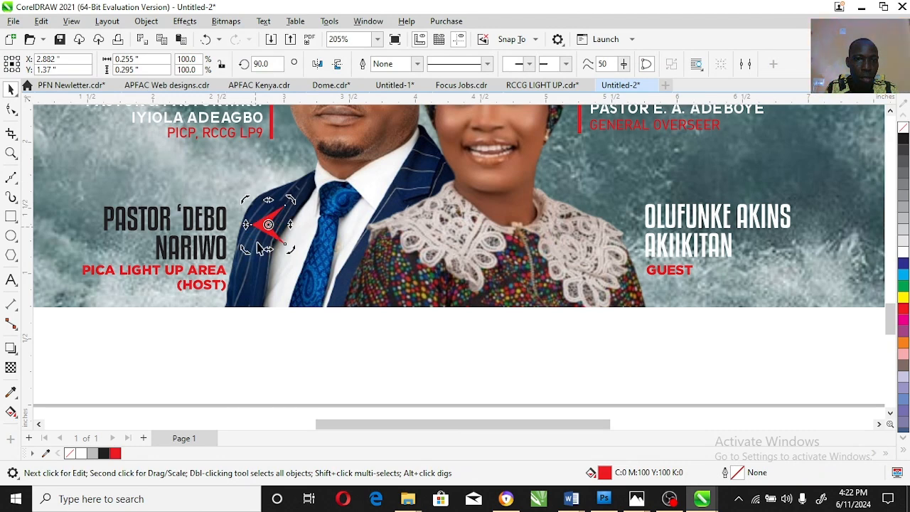
# Step: Place a mirrored copy of the red arrowhead beside the guest's name and move both arrowheads closer to the names
pyautogui.click(250, 225)
pyautogui.moveTo(249, 225); pyautogui.dragTo(618, 239)
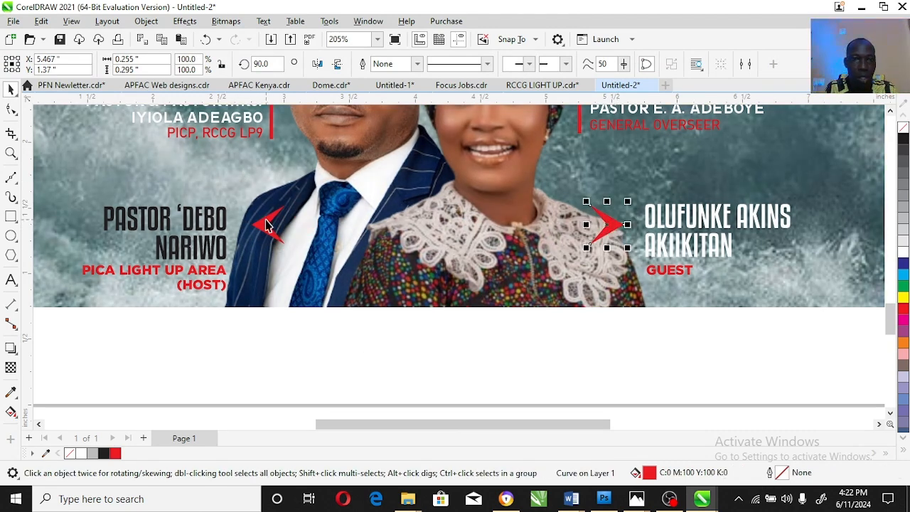
pyautogui.click(265, 222)
pyautogui.moveTo(267, 226); pyautogui.dragTo(250, 226)
pyautogui.click(608, 233)
pyautogui.moveTo(609, 231); pyautogui.dragTo(616, 231)
pyautogui.press('Escape')
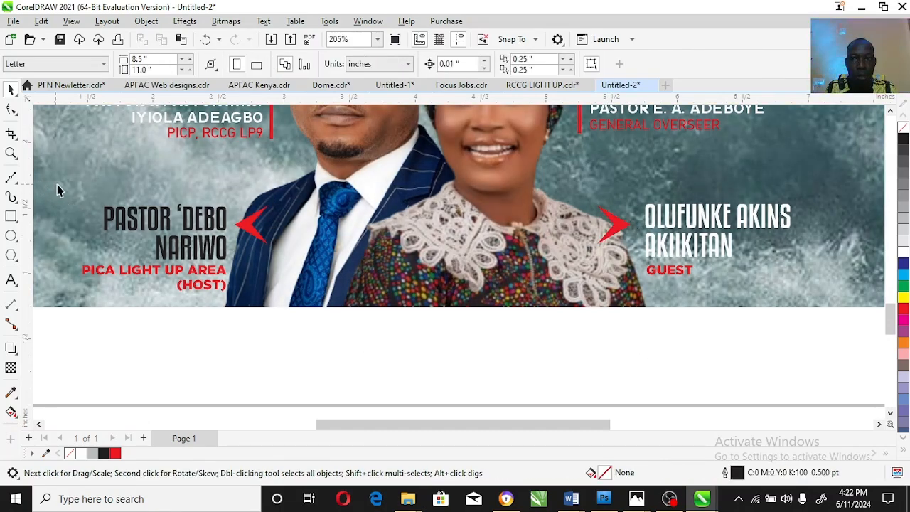
# Step: Move the host and guest names, captions and arrowheads together slightly upward
pyautogui.moveTo(55, 184); pyautogui.dragTo(841, 318)
pyautogui.moveTo(772, 224); pyautogui.dragTo(771, 204)
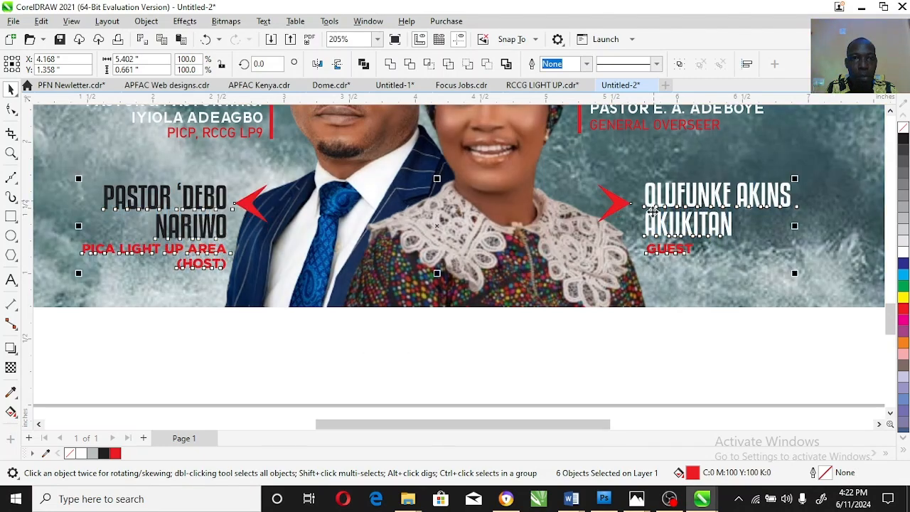
# Step: Try lowering the arrowhead beside the guest's name
pyautogui.click(619, 206)
pyautogui.moveTo(619, 206); pyautogui.dragTo(616, 215)
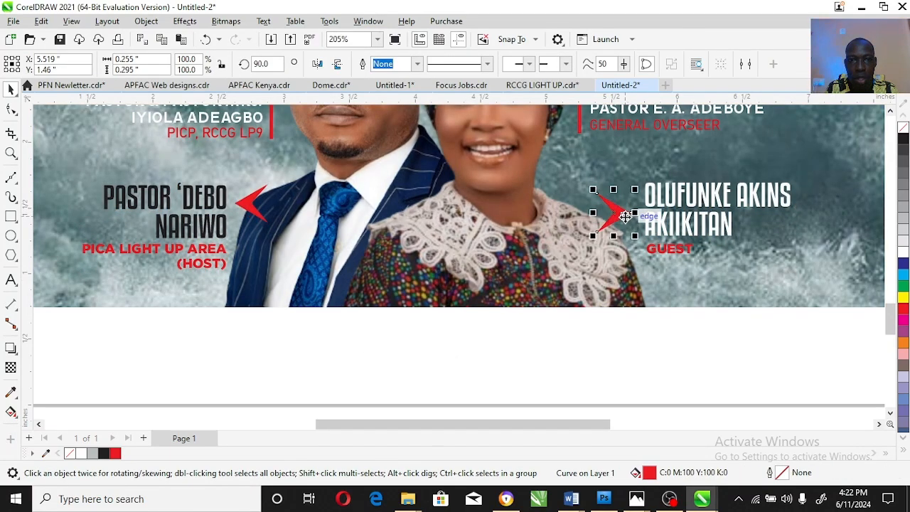
pyautogui.hotkey('ctrl', 'z')
# Step: Review the overall flyer layout in a full-screen preview
pyautogui.click(704, 372)
pyautogui.click(10, 155)
pyautogui.rightClick(514, 216)
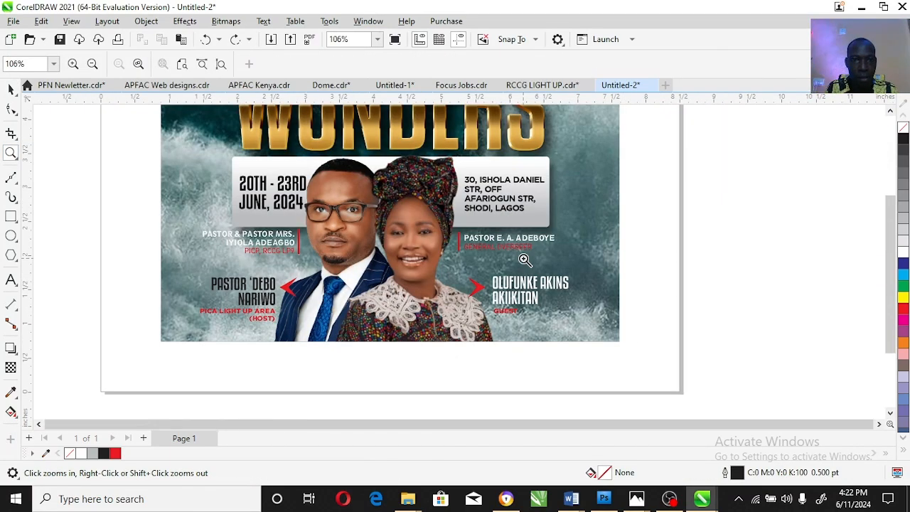
pyautogui.rightClick(525, 261)
pyautogui.moveTo(371, 320); pyautogui.dragTo(448, 383)
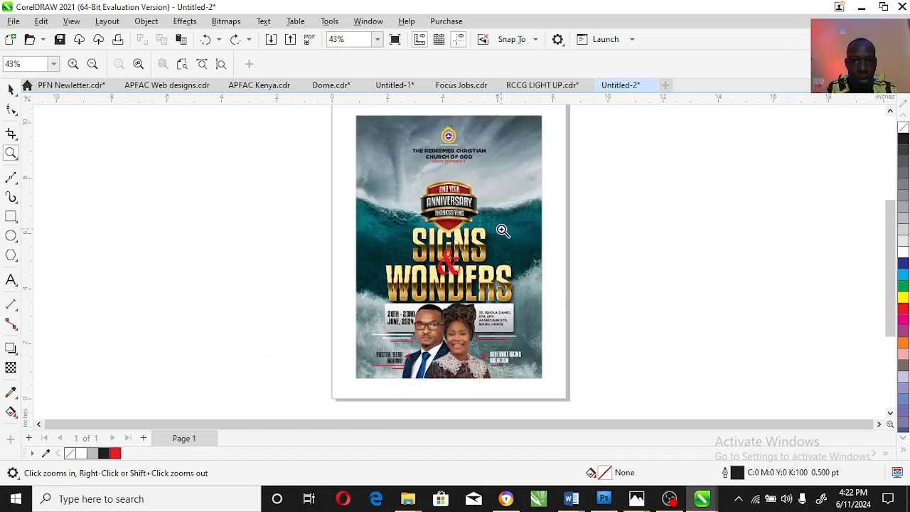
pyautogui.press('space')
pyautogui.click(539, 204)
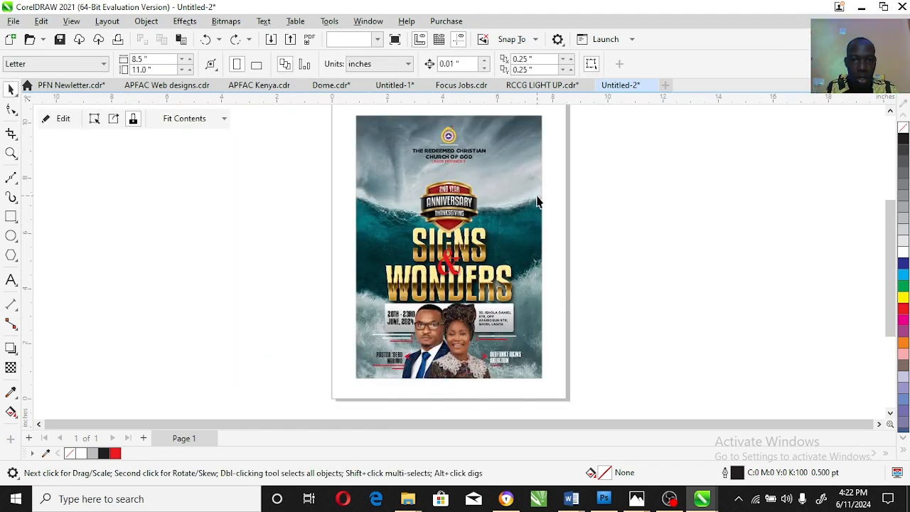
pyautogui.hotkey('shift', 'F2')
pyautogui.press('F9')
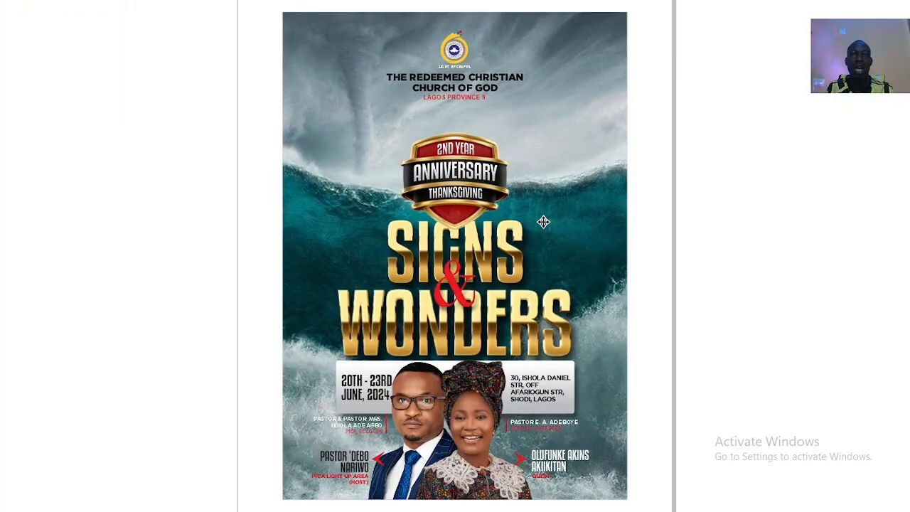
pyautogui.press('F9')
pyautogui.click(677, 175)
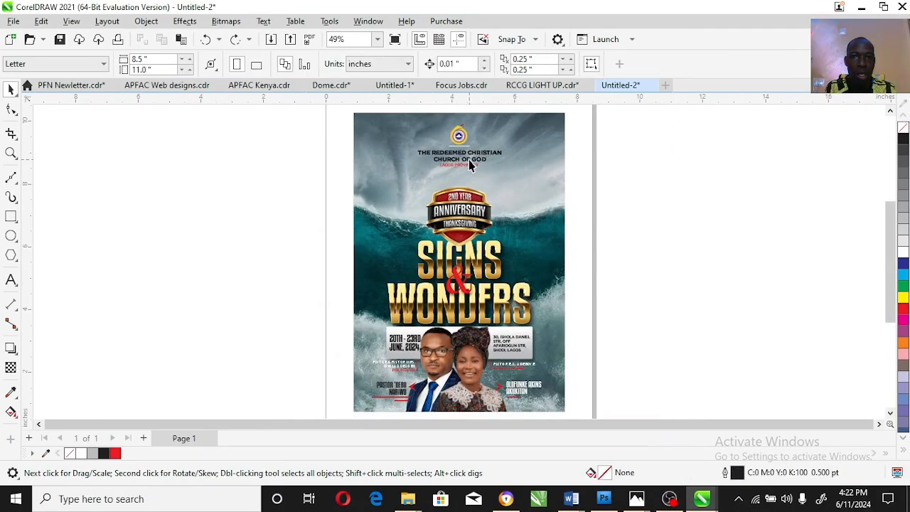
# Step: Copy the red LAGOS PROVINCE 9 line to just above the anniversary badge
pyautogui.click(466, 173)
pyautogui.hotkey('ctrl', 'u')
pyautogui.press('Escape')
pyautogui.moveTo(470, 165); pyautogui.dragTo(469, 183)
pyautogui.rightClick(470, 183)
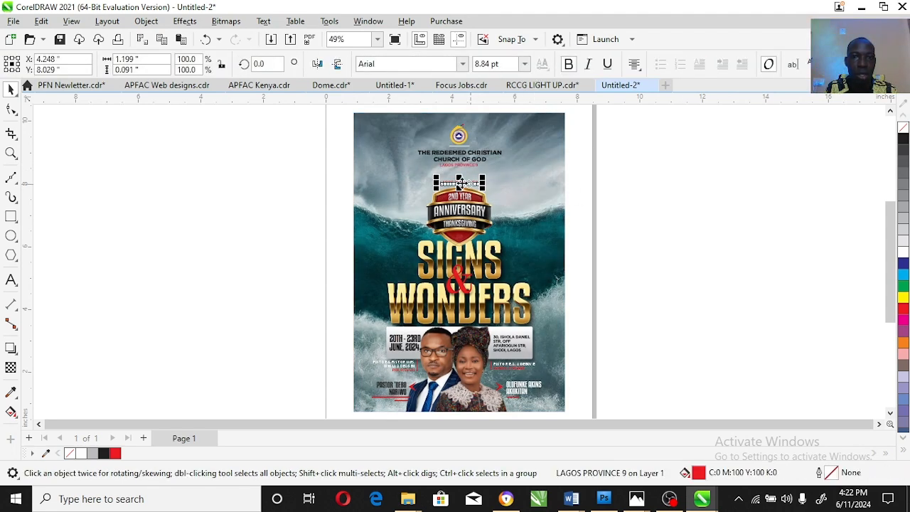
# Step: Replace the copied line's text above the badge with PRESENTS
pyautogui.click(12, 154)
pyautogui.moveTo(413, 170); pyautogui.dragTo(501, 208)
pyautogui.click(11, 280)
pyautogui.click(402, 226)
pyautogui.hotkey('ctrl', 'a')
pyautogui.write('P')
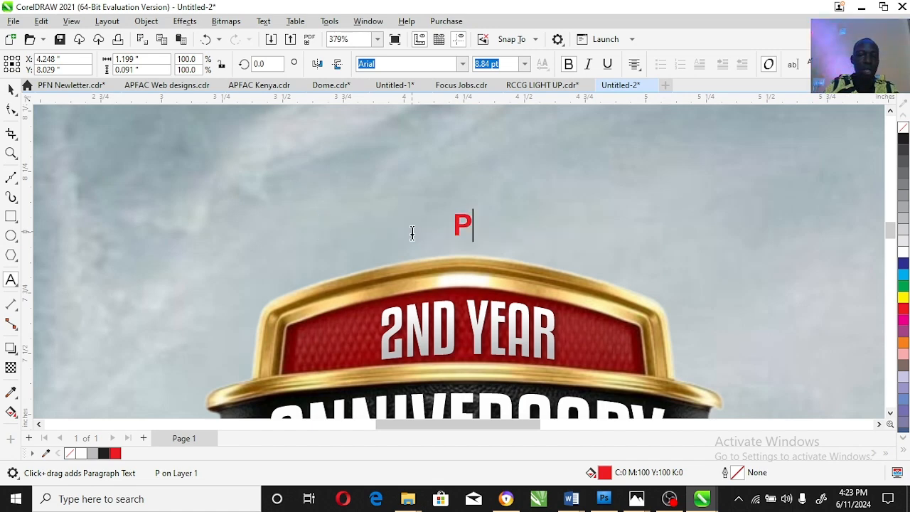
pyautogui.write('RESENTS')
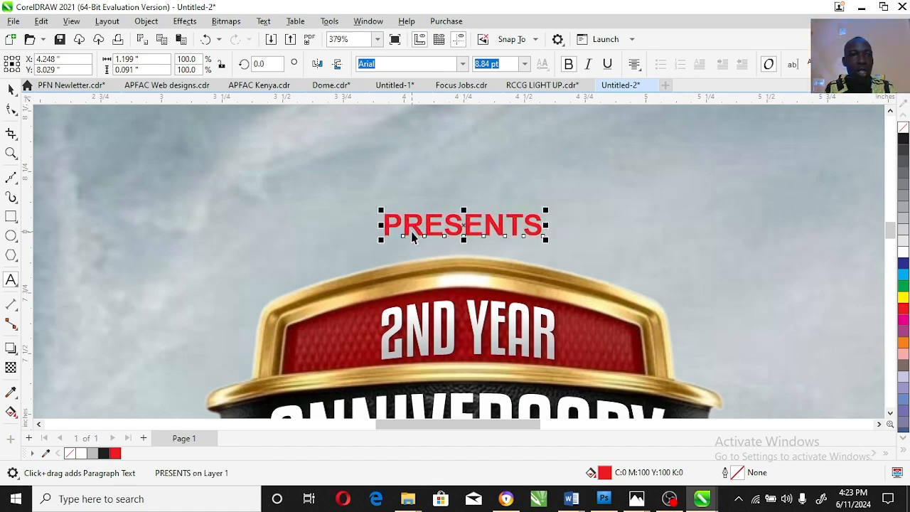
pyautogui.hotkey('ctrl', 'space')
# Step: Shrink the red PRESENTS text proportionally to about 6.27 pt
pyautogui.click(10, 109)
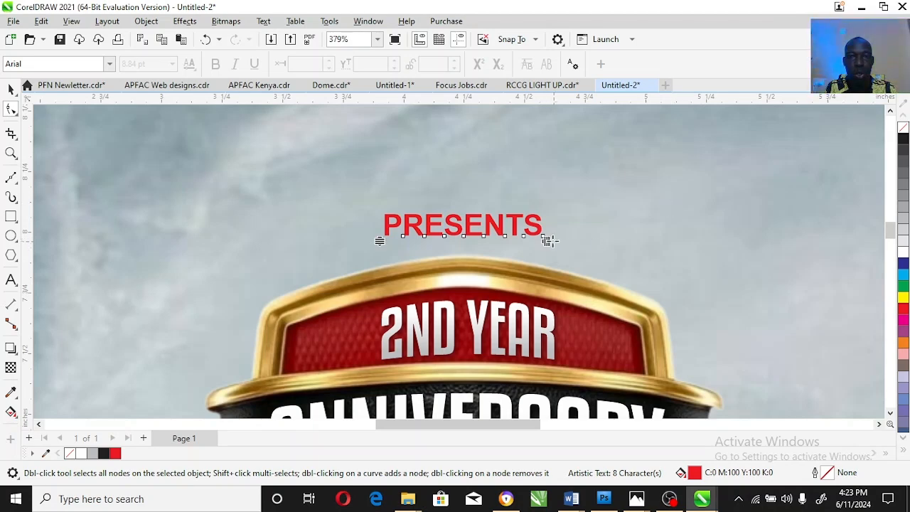
pyautogui.click(11, 89)
pyautogui.moveTo(548, 210); pyautogui.dragTo(526, 197)
pyautogui.press('F10')
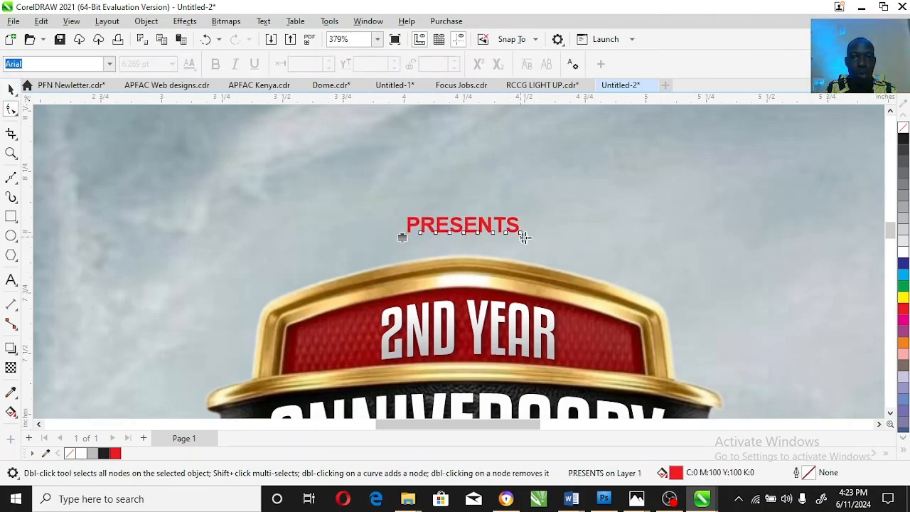
# Step: Add a separate text line reading Presents above the red PRESENTS and spread out its letters
pyautogui.press('F8')
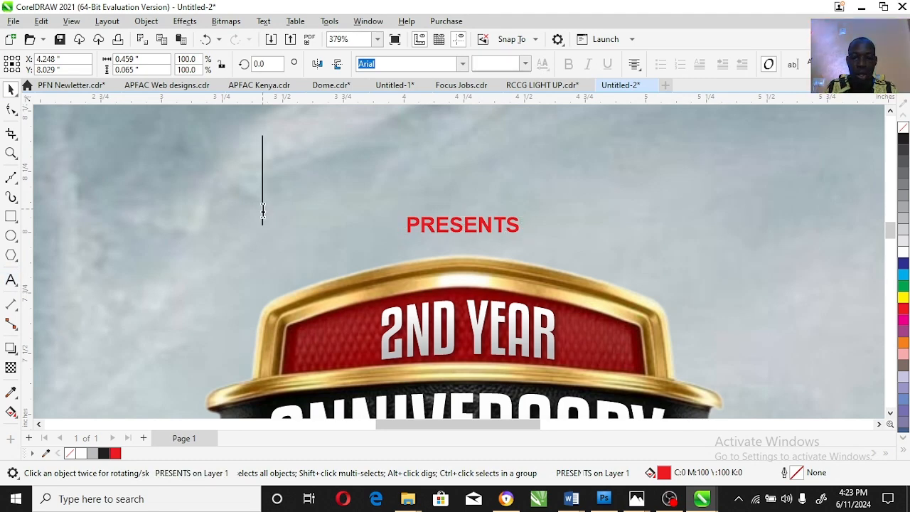
pyautogui.click(264, 208)
pyautogui.write('Presents')
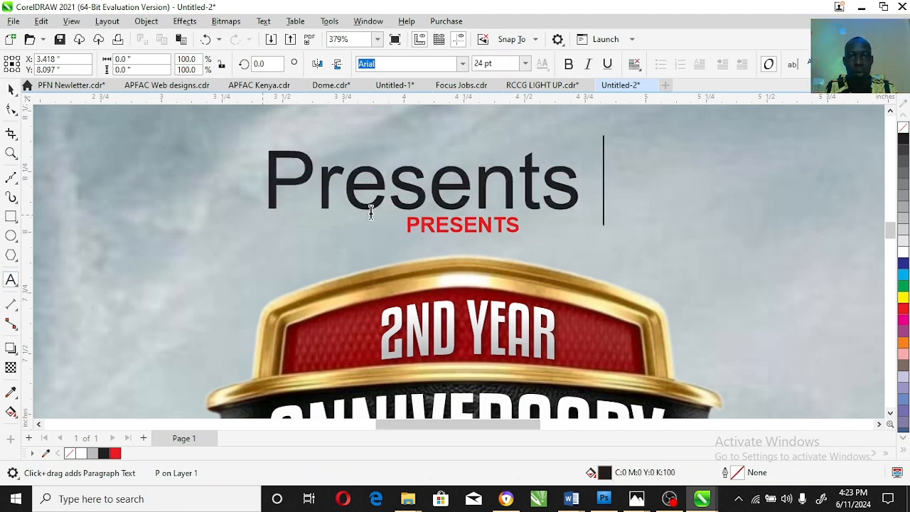
pyautogui.hotkey('ctrl', 'space')
pyautogui.press('F10')
pyautogui.moveTo(584, 215); pyautogui.dragTo(778, 219)
pyautogui.press('space')
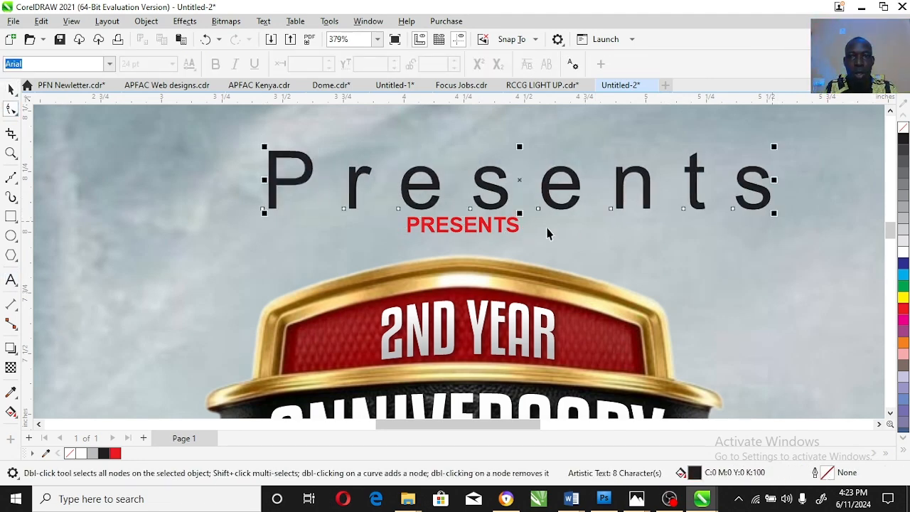
# Step: Copy all properties of the red PRESENTS onto the new text line, and delete the red original
pyautogui.moveTo(518, 228); pyautogui.dragTo(500, 187)
pyautogui.click(592, 294)
pyautogui.press('Delete')
# Step: Widen the letter spacing of the new Presents text and change it to UPPERCASE
pyautogui.click(546, 206)
pyautogui.press('F10')
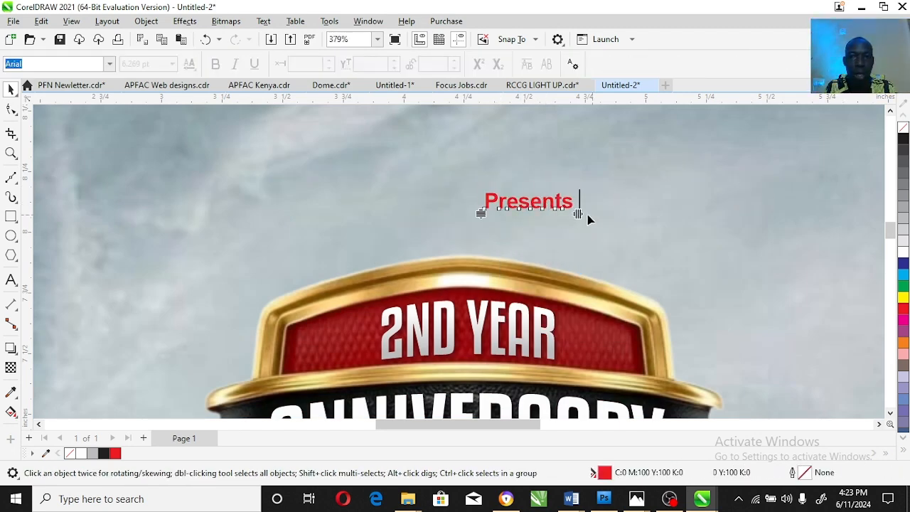
pyautogui.moveTo(594, 221); pyautogui.dragTo(664, 228)
pyautogui.press('space')
pyautogui.click(264, 21)
pyautogui.click(310, 300)
pyautogui.click(439, 290)
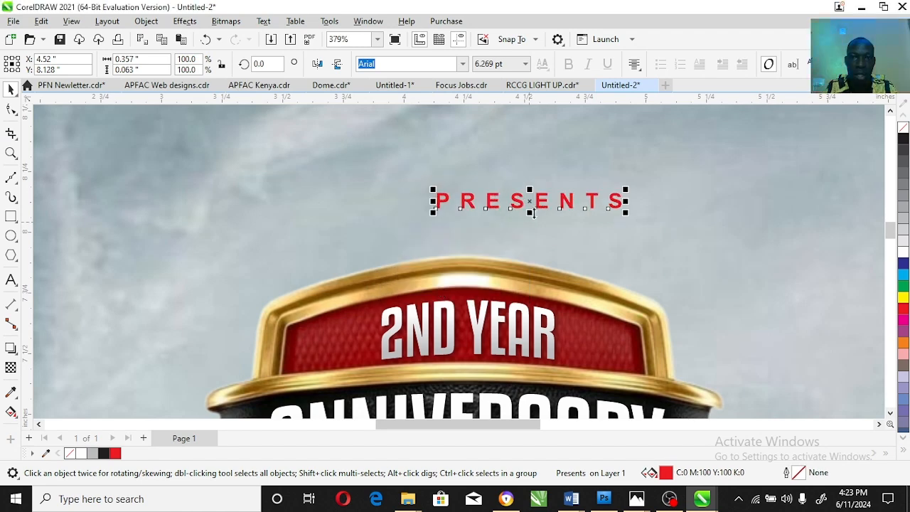
# Step: Move PRESENTS over the middle of the anniversary badge and widen its letter spacing further
pyautogui.moveTo(528, 206); pyautogui.dragTo(470, 217)
pyautogui.click(11, 109)
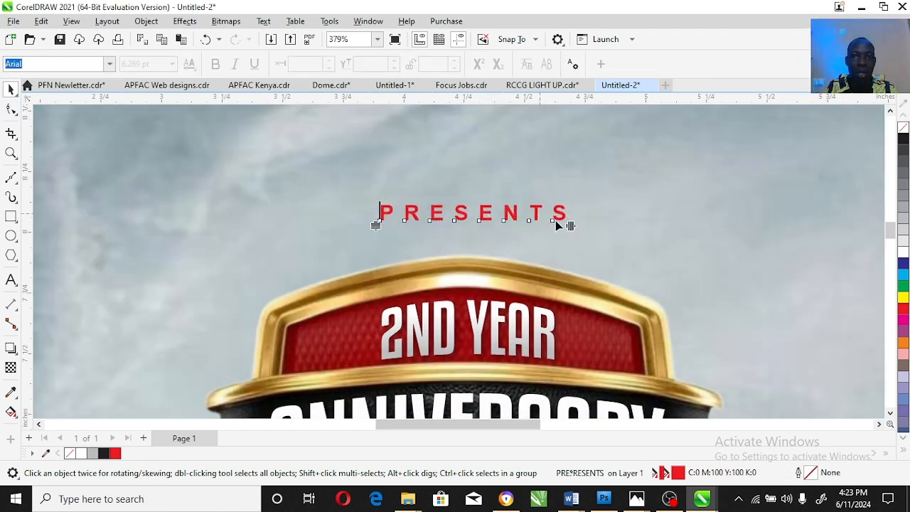
pyautogui.moveTo(571, 225); pyautogui.dragTo(601, 222)
pyautogui.press('space')
# Step: Centre PRESENTS horizontally on the flyer background
pyautogui.click(626, 188)
pyautogui.press('z')
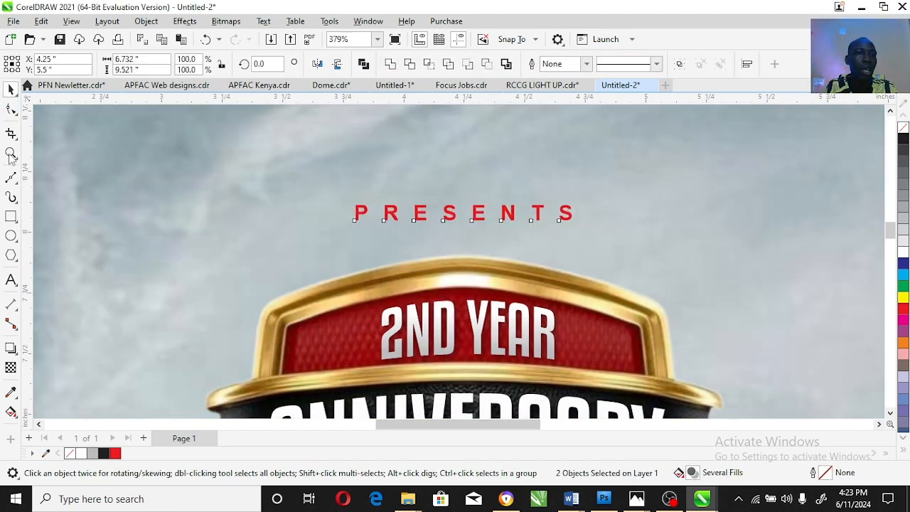
pyautogui.hotkey('shift', 'F2')
pyautogui.press('space')
pyautogui.click(633, 207)
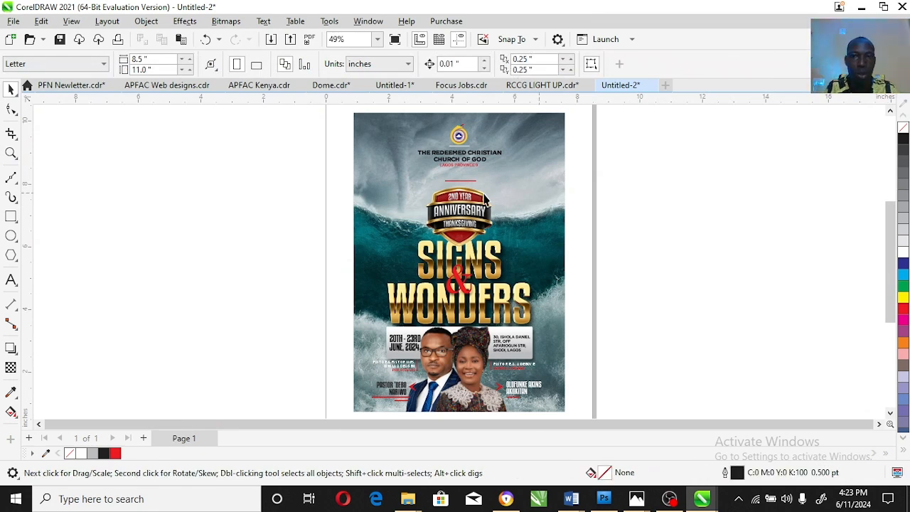
# Step: Change the fill of PRESENTS to black
pyautogui.click(472, 183)
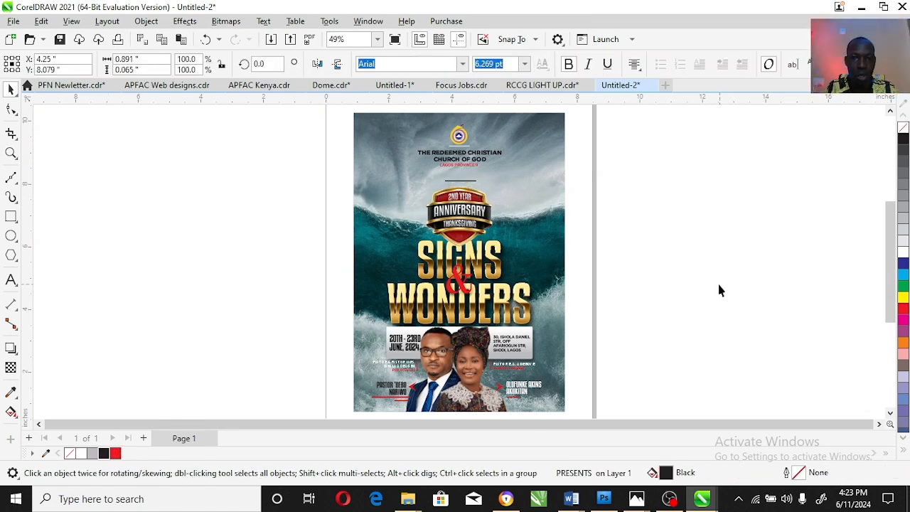
pyautogui.click(577, 240)
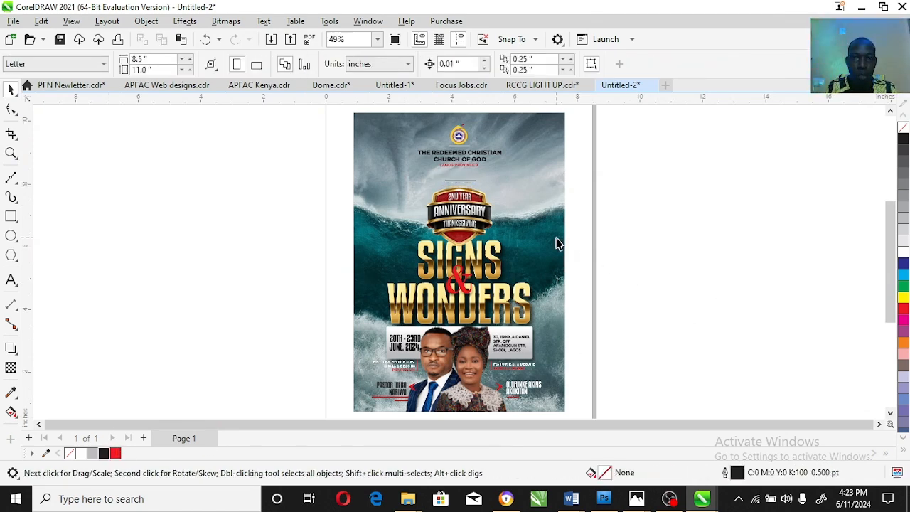
pyautogui.click(558, 242)
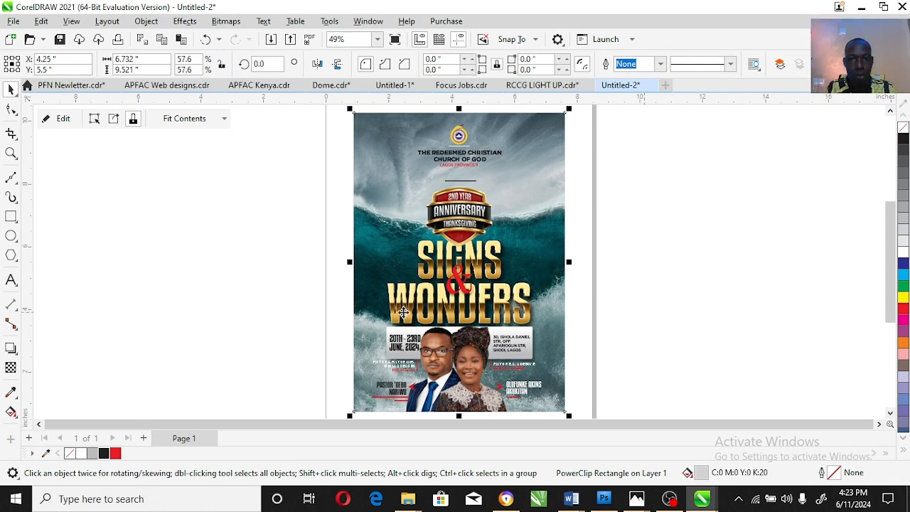
# Step: Insert the missing letter O at the start of the town name in the last line of the venue address
pyautogui.click(12, 154)
pyautogui.moveTo(482, 327); pyautogui.dragTo(537, 369)
pyautogui.click(10, 279)
pyautogui.click(310, 296)
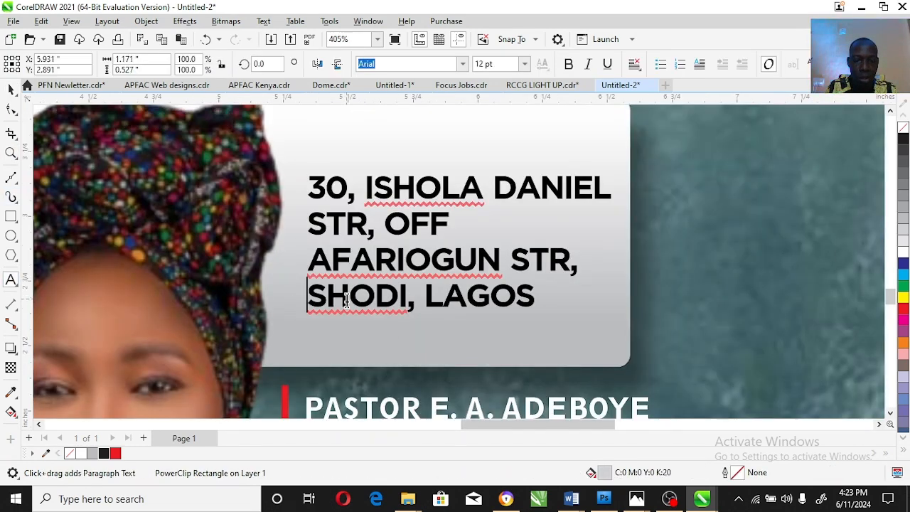
pyautogui.write('O')
pyautogui.press('Escape')
pyautogui.press('space')
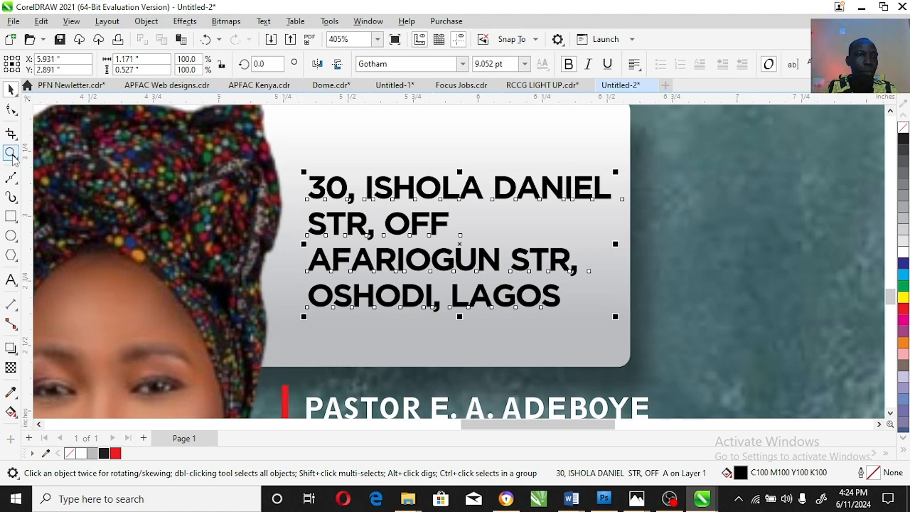
# Step: Check the whole flyer in a full-screen preview and return to editing
pyautogui.click(12, 155)
pyautogui.rightClick(595, 254)
pyautogui.press('space')
pyautogui.click(557, 234)
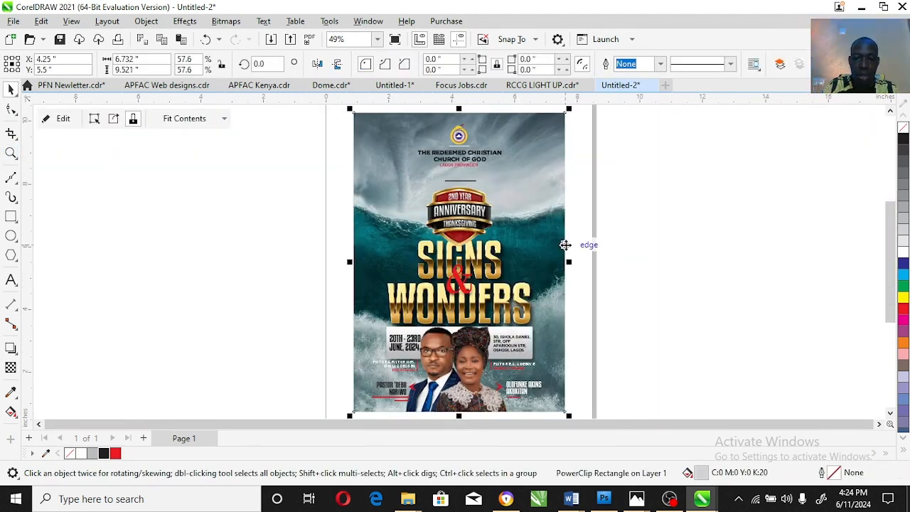
pyautogui.press('F9')
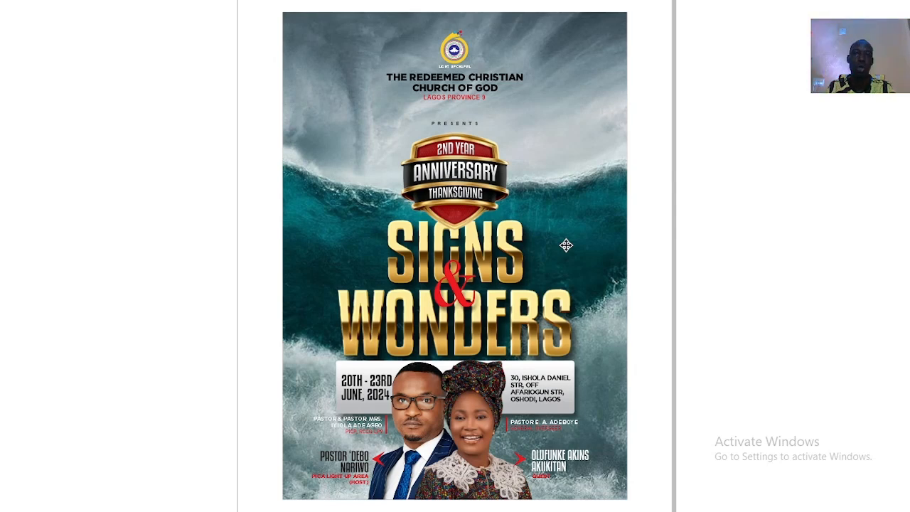
pyautogui.press('Escape')
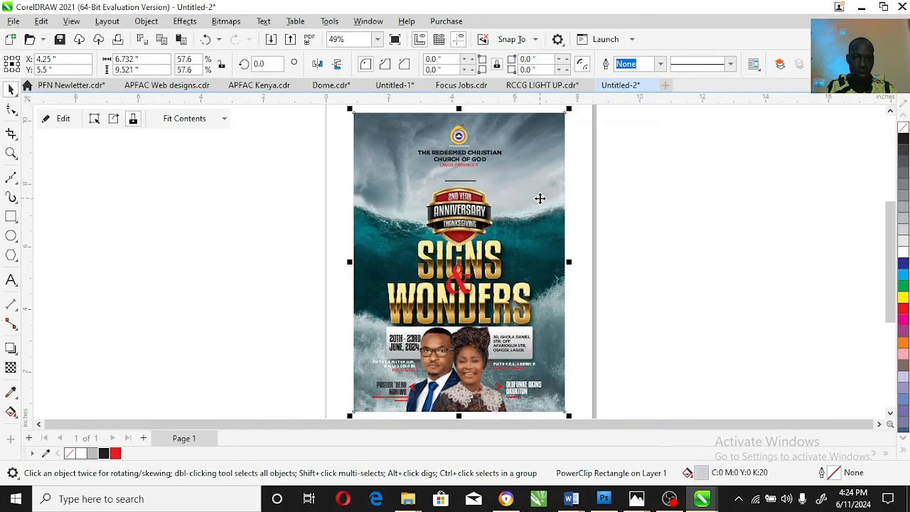
# Step: Add a drop shadow offset about 0.11" and -0.124" to the anniversary badge, with 77 opacity and 15 feather, and break the shadow apart
pyautogui.click(10, 153)
pyautogui.moveTo(396, 182); pyautogui.dragTo(524, 266)
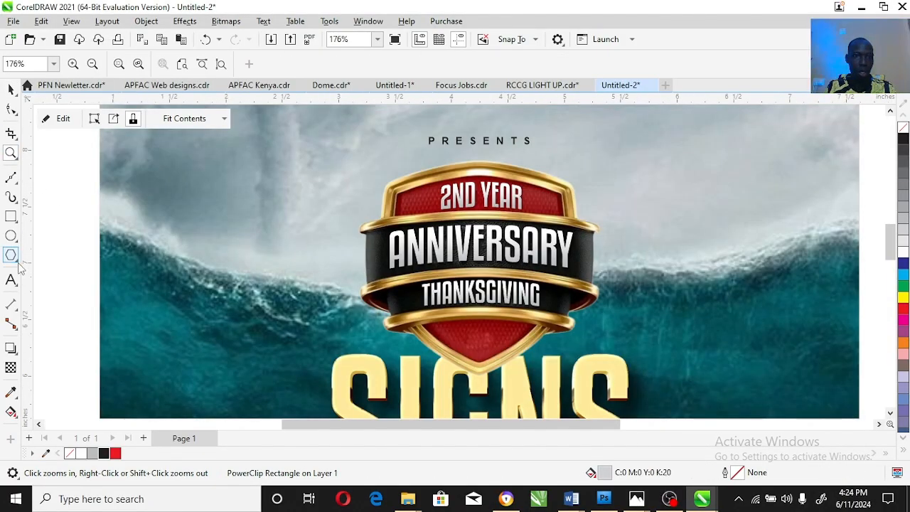
pyautogui.click(11, 348)
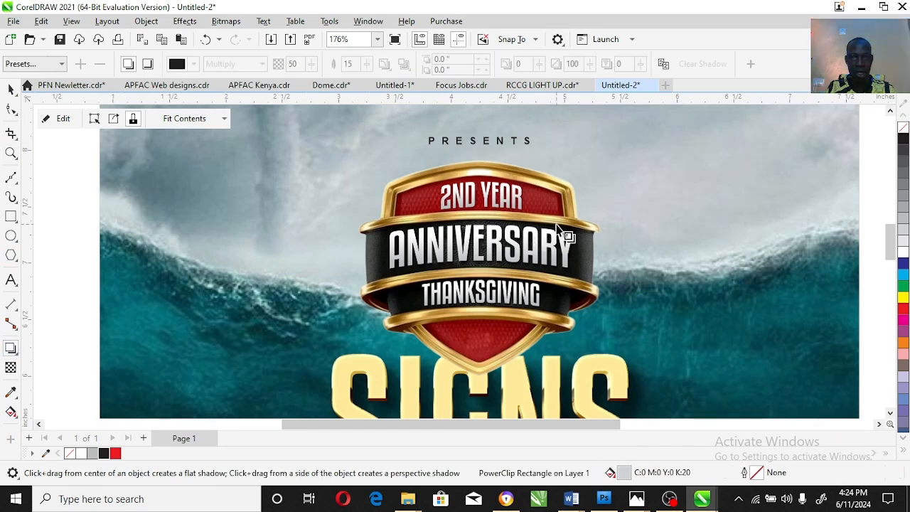
pyautogui.moveTo(491, 279); pyautogui.dragTo(594, 265)
pyautogui.moveTo(480, 267); pyautogui.dragTo(575, 376)
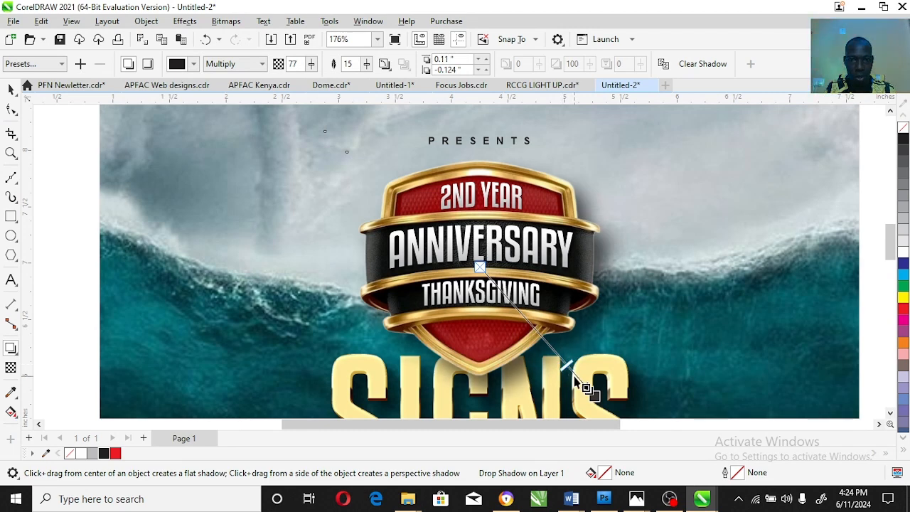
pyautogui.press('space')
pyautogui.hotkey('ctrl', 'k')
# Step: Fit the whole flyer in view and preview it full screen to review the badge's shadow
pyautogui.click(138, 163)
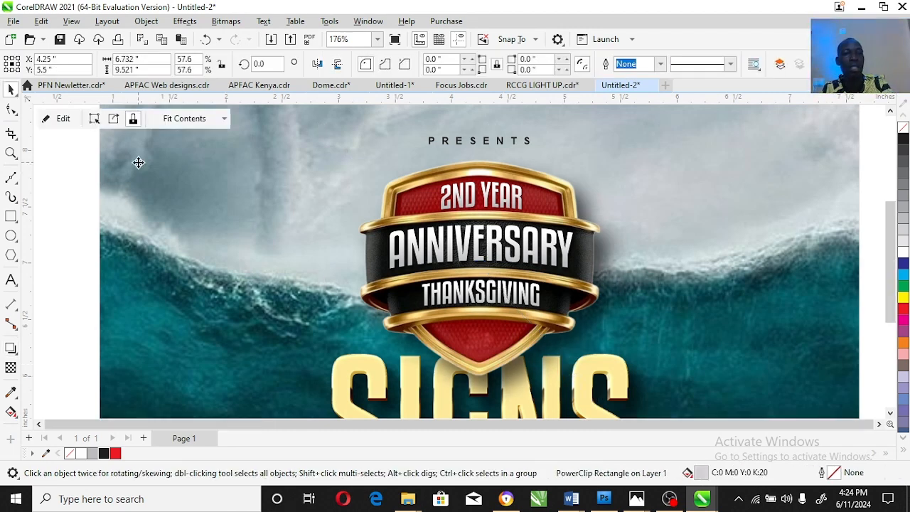
pyautogui.press('F4')
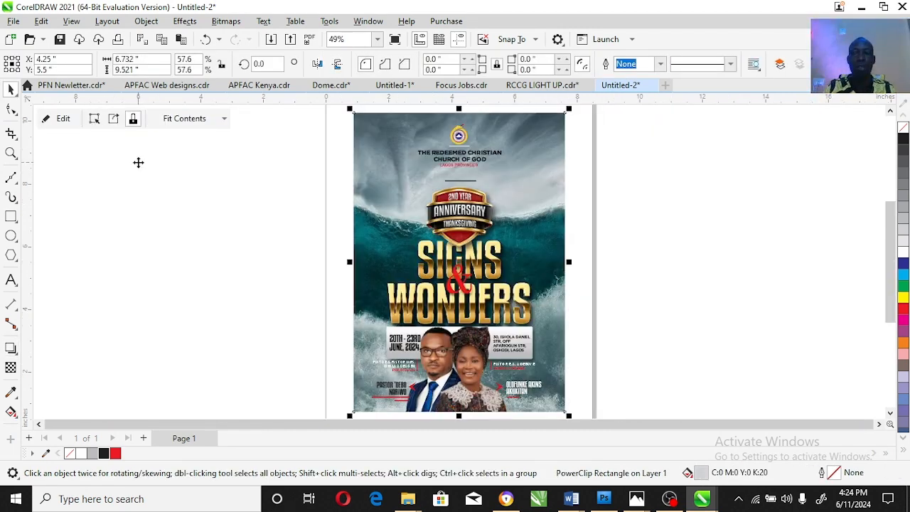
pyautogui.press('F9')
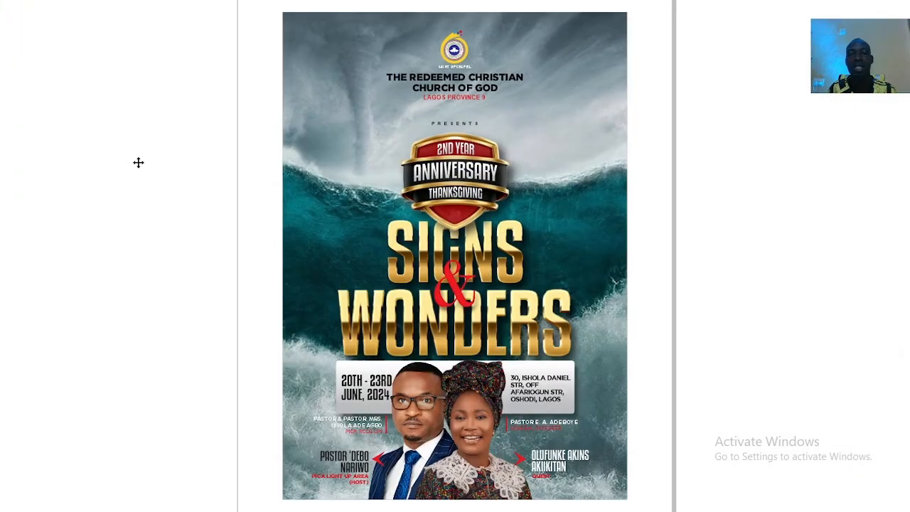